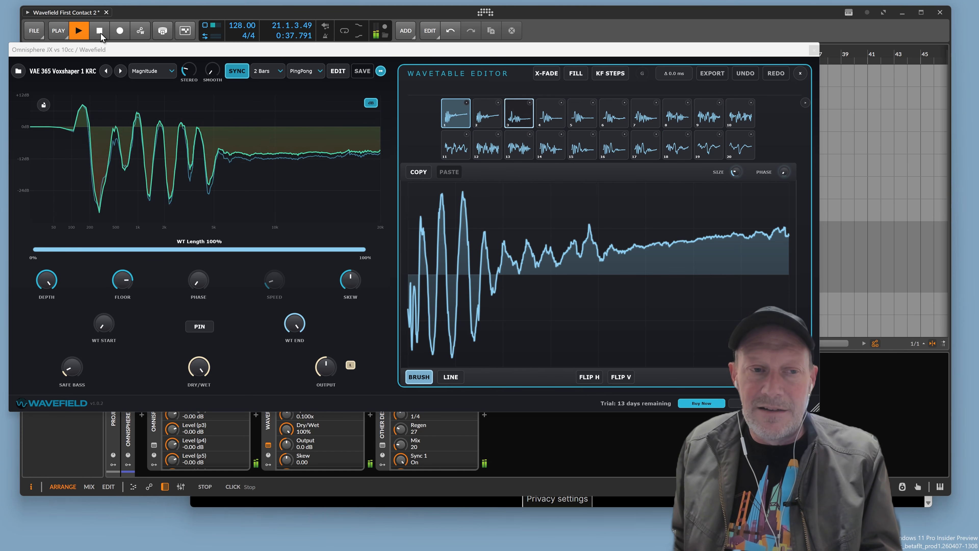
- Stop the song playback and switch to Chrome with the Wavefield product page
{"action": "left_click", "coordinate": [100, 34]}
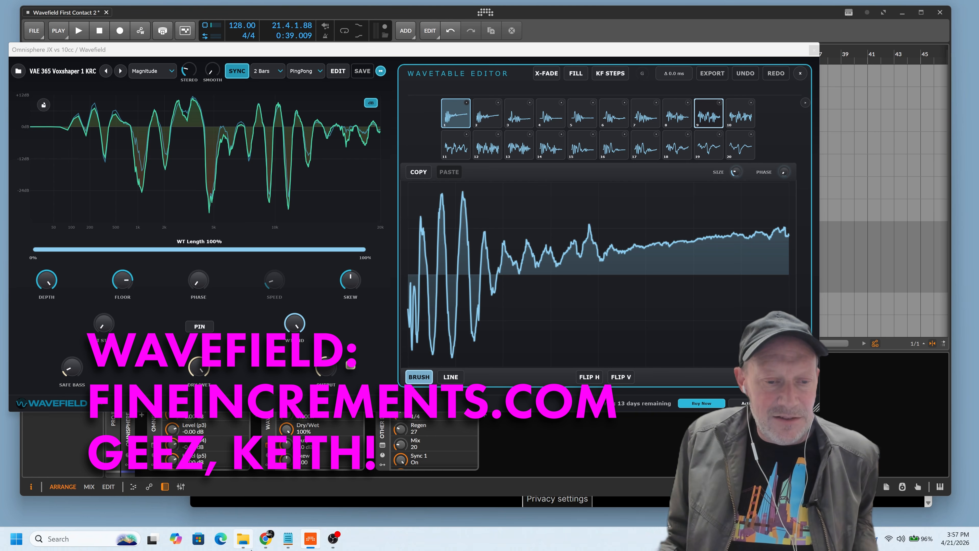
{"action": "mouse_move", "coordinate": [247, 547]}
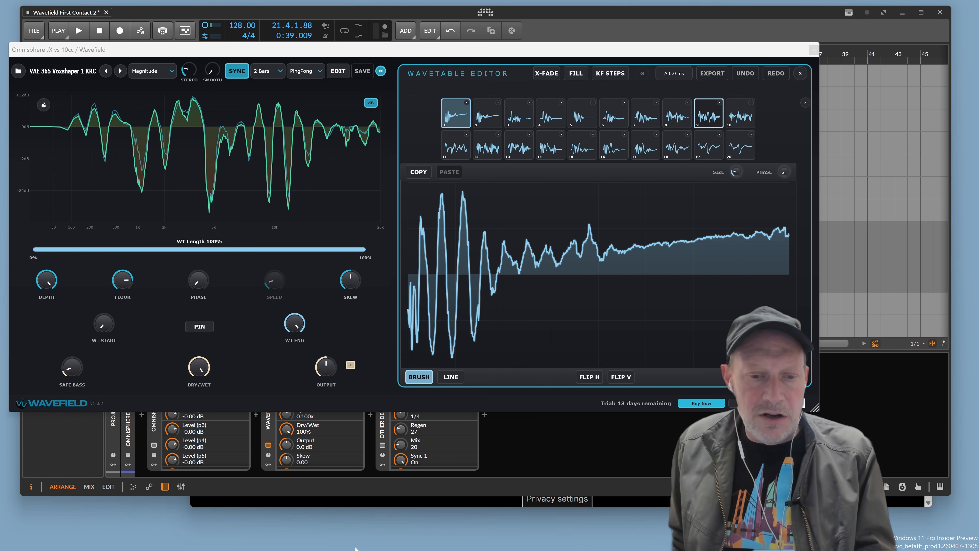
{"action": "mouse_move", "coordinate": [329, 550]}
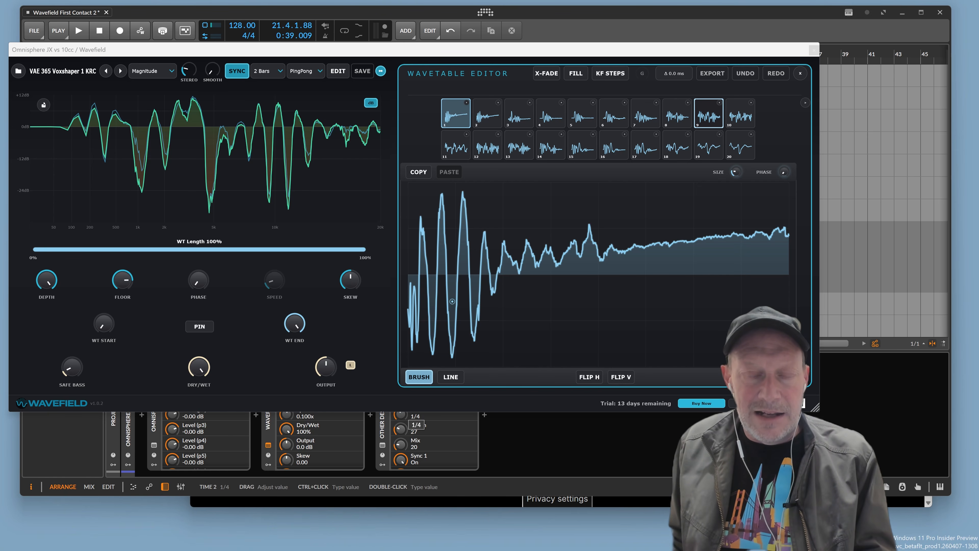
{"action": "mouse_move", "coordinate": [276, 549]}
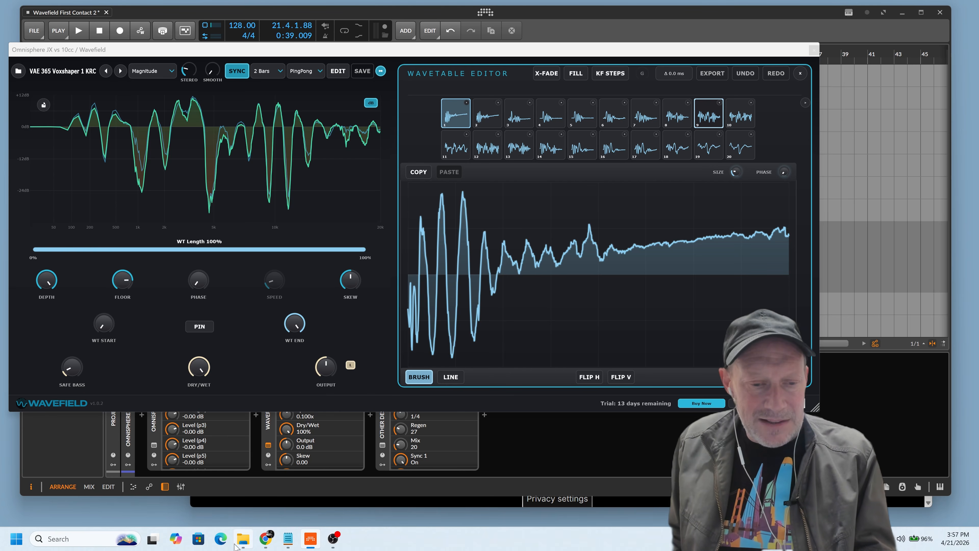
{"action": "left_click", "coordinate": [267, 541]}
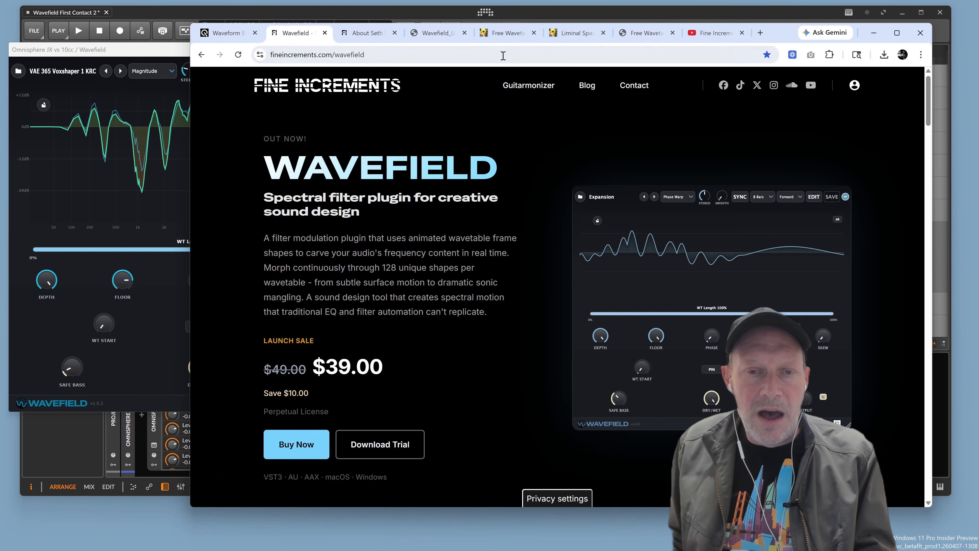
- Look over the free wavetables download page on wavetables.lol
{"action": "left_click", "coordinate": [508, 34]}
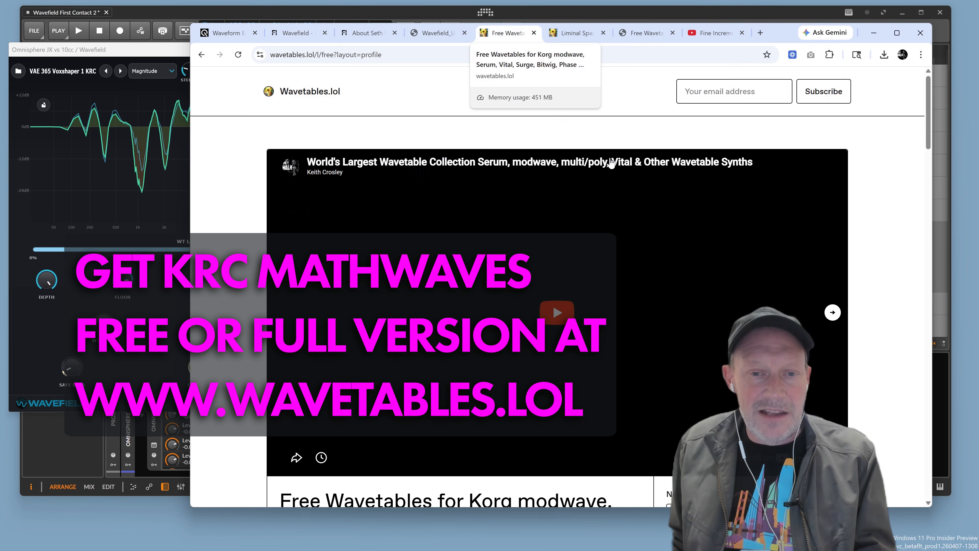
{"action": "scroll", "coordinate": [613, 165], "scroll_direction": "down", "scroll_amount": 8}
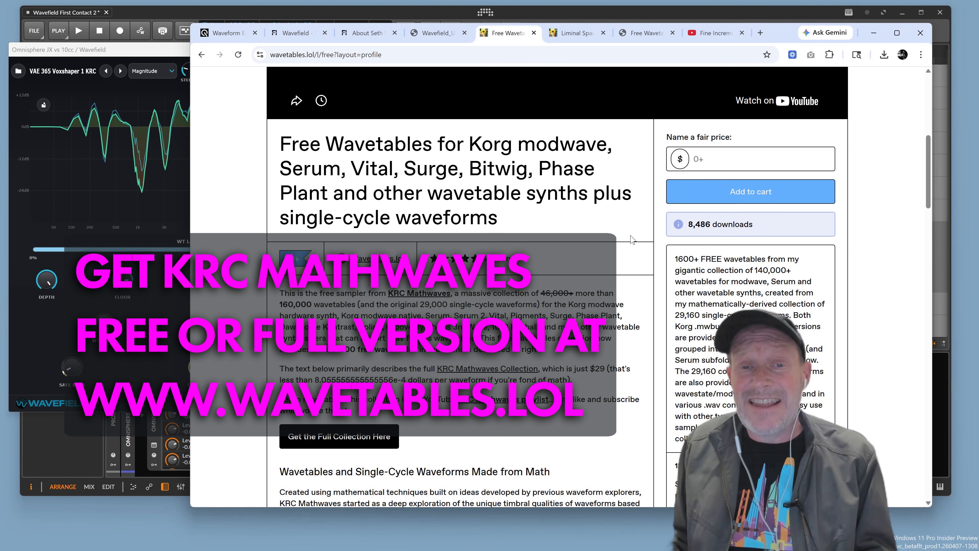
{"action": "scroll", "coordinate": [632, 239], "scroll_direction": "up", "scroll_amount": 8}
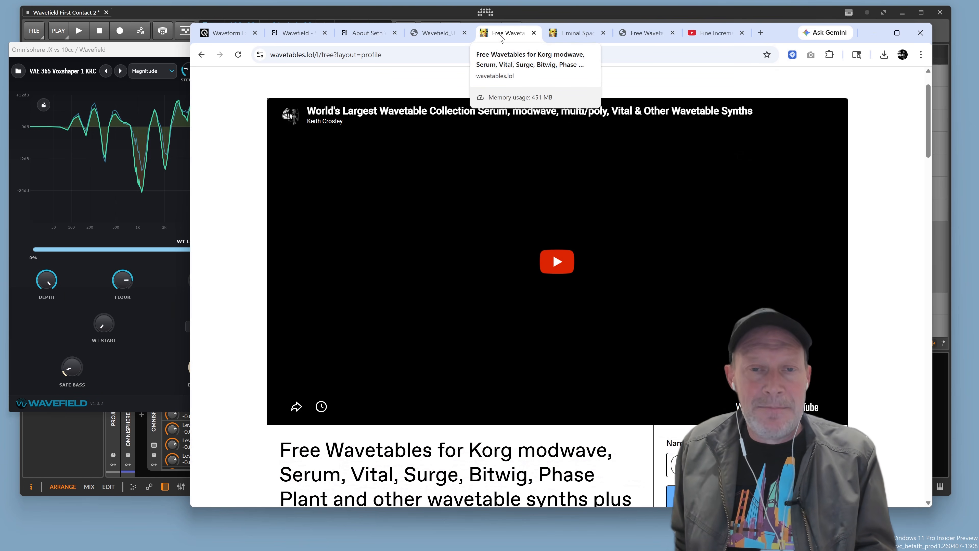
{"action": "scroll", "coordinate": [461, 174], "scroll_direction": "up", "scroll_amount": 2}
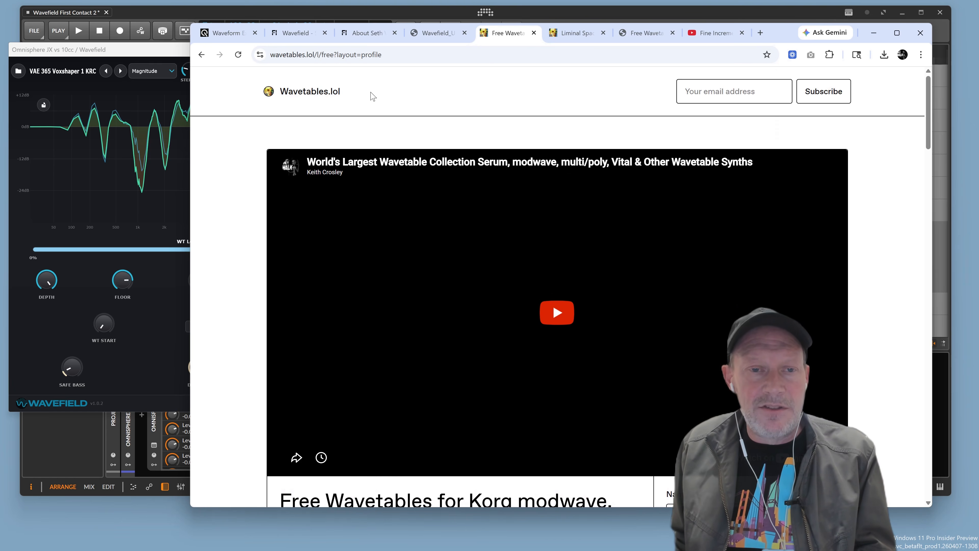
- In Waveform Explorer, load 3way_64dsm16_0001_free.wav from the KRC Volume 4 Serum wav folder and render its waveform image
{"action": "left_click", "coordinate": [242, 36]}
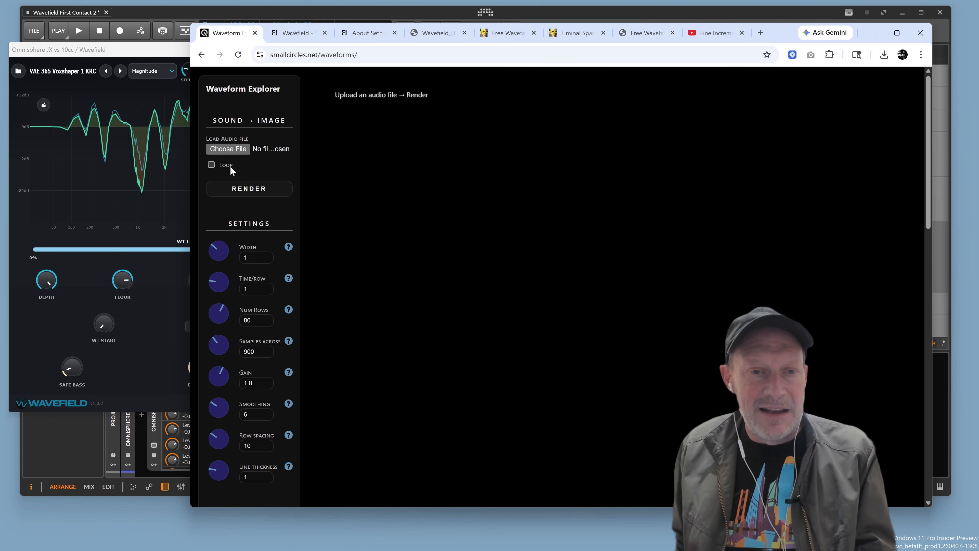
{"action": "left_click", "coordinate": [239, 149]}
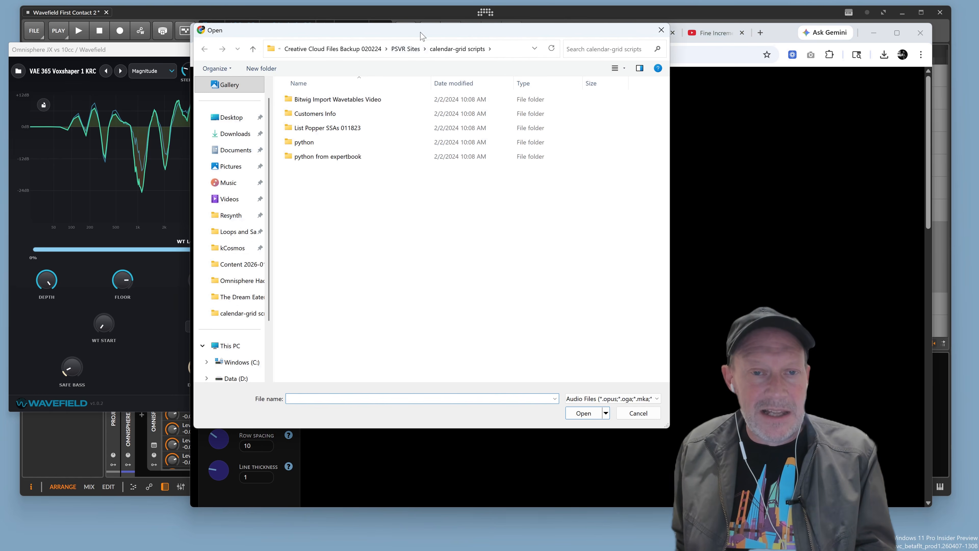
{"action": "left_click_drag", "start_coordinate": [421, 36], "coordinate": [526, 102]}
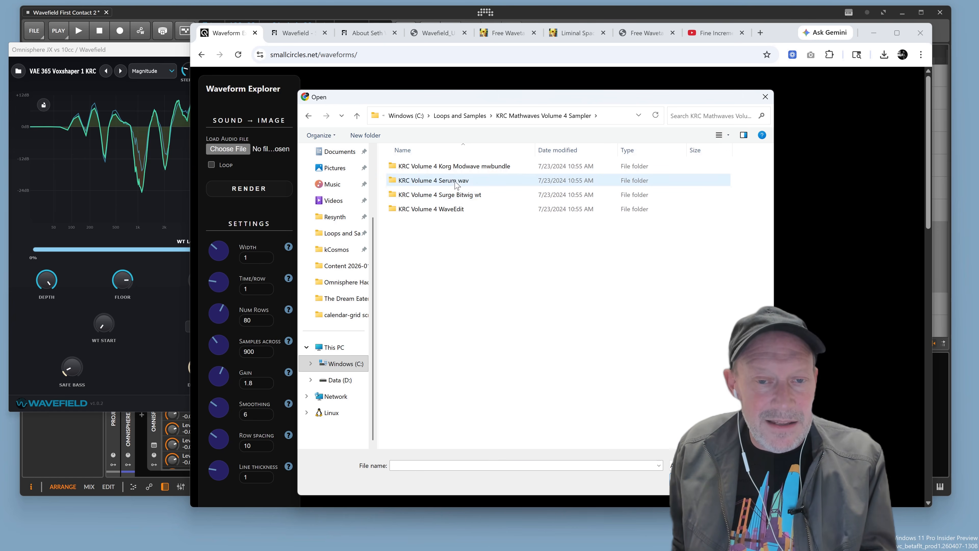
{"action": "double_click", "coordinate": [455, 181]}
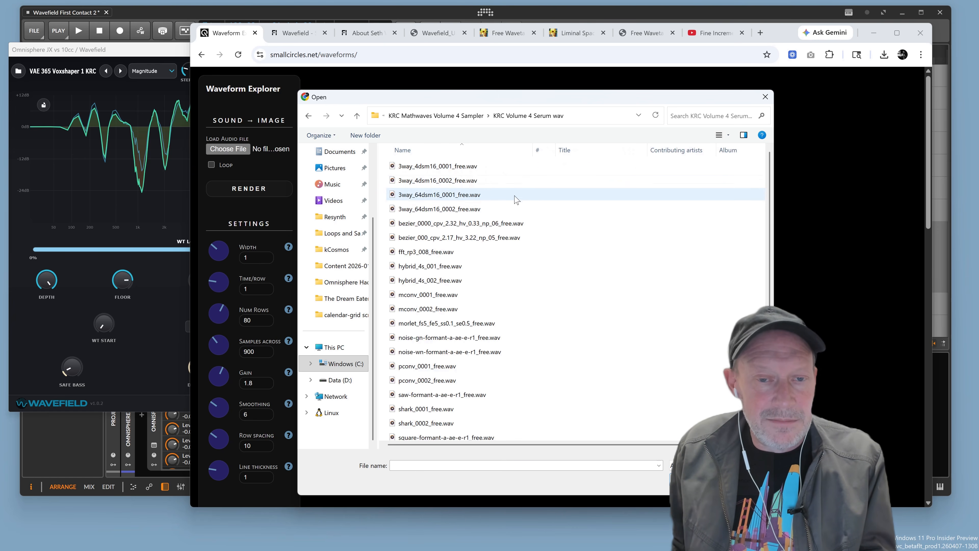
{"action": "left_click", "coordinate": [468, 195]}
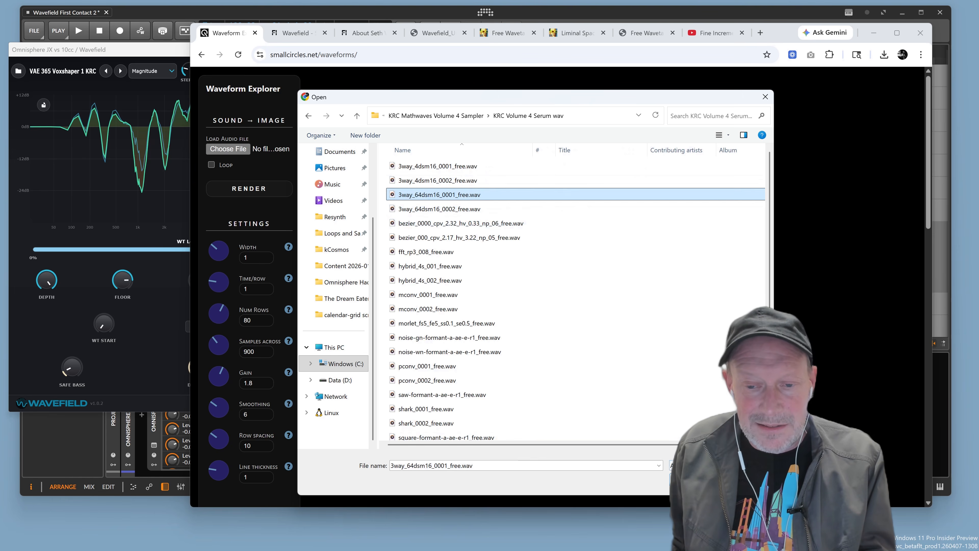
{"action": "double_click", "coordinate": [469, 195]}
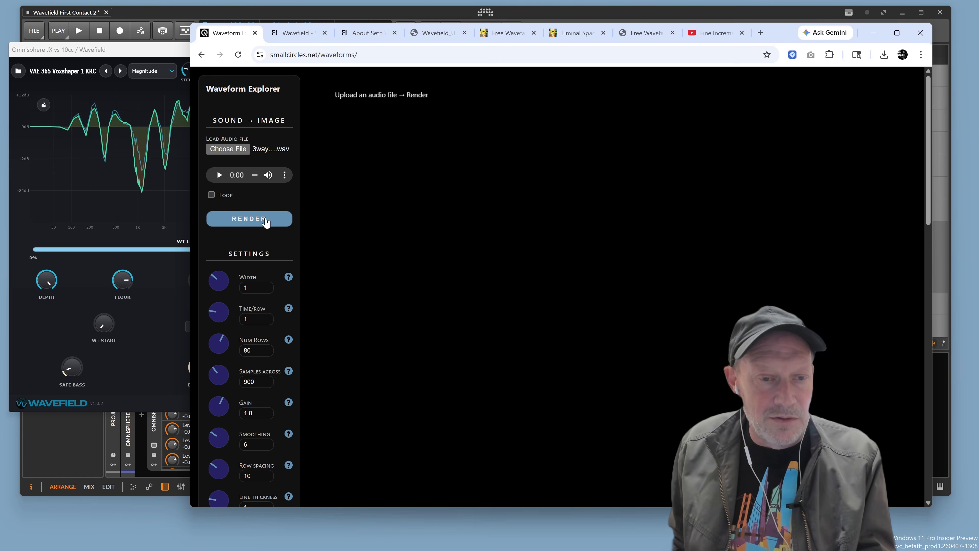
{"action": "left_click", "coordinate": [254, 228]}
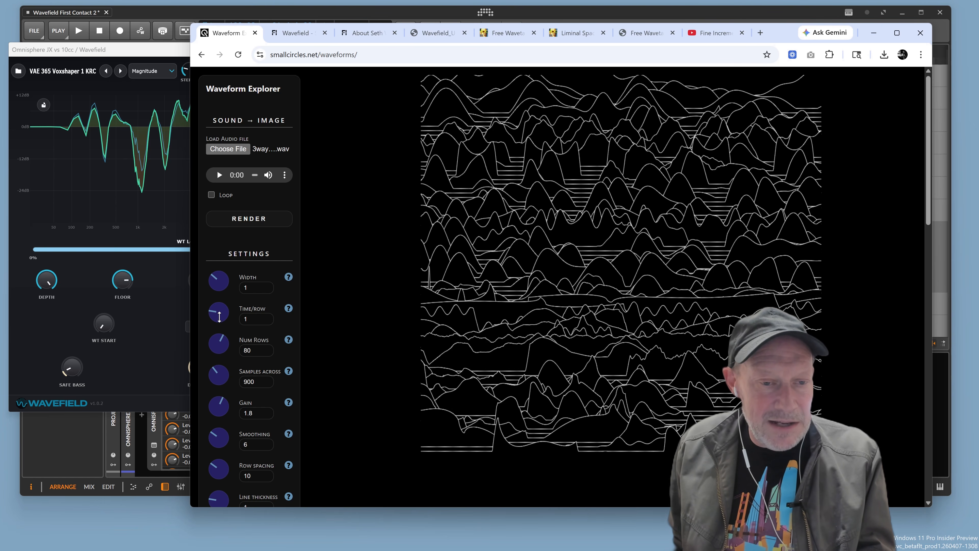
- Adjust the rendering to Time/Row 0.91, Num Rows 78, Gain 2.05 and Width 0.75
{"action": "left_click_drag", "start_coordinate": [216, 318], "coordinate": [213, 352]}
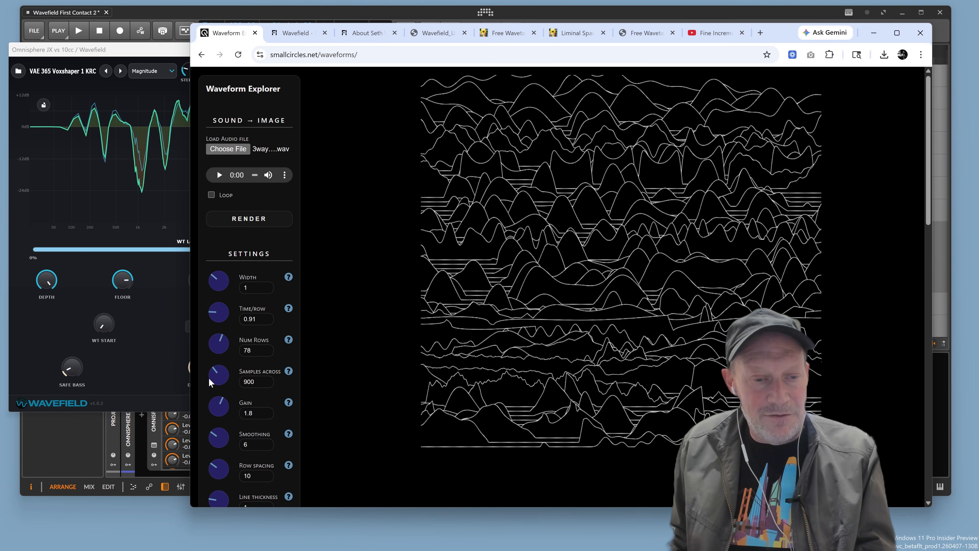
{"action": "left_click_drag", "start_coordinate": [222, 405], "coordinate": [226, 404]}
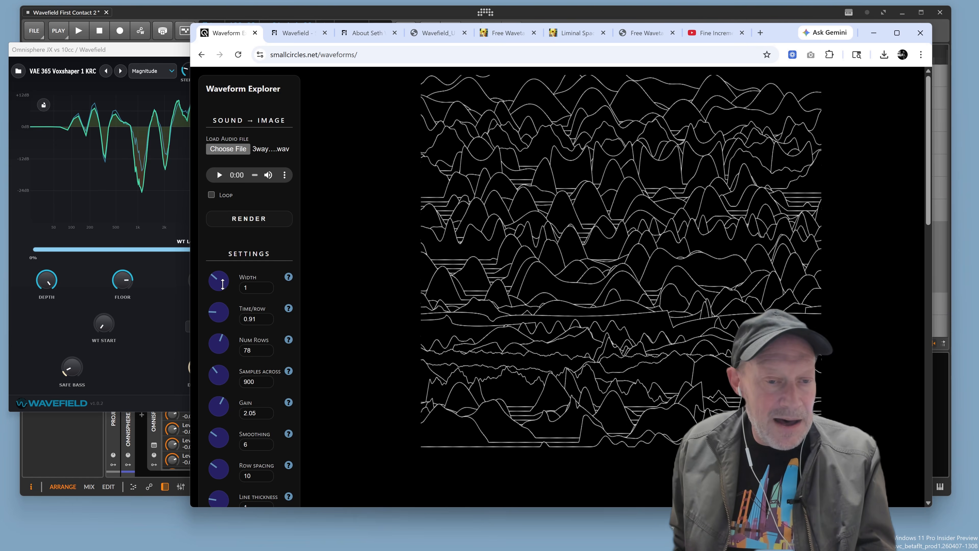
{"action": "left_click_drag", "start_coordinate": [223, 284], "coordinate": [228, 294]}
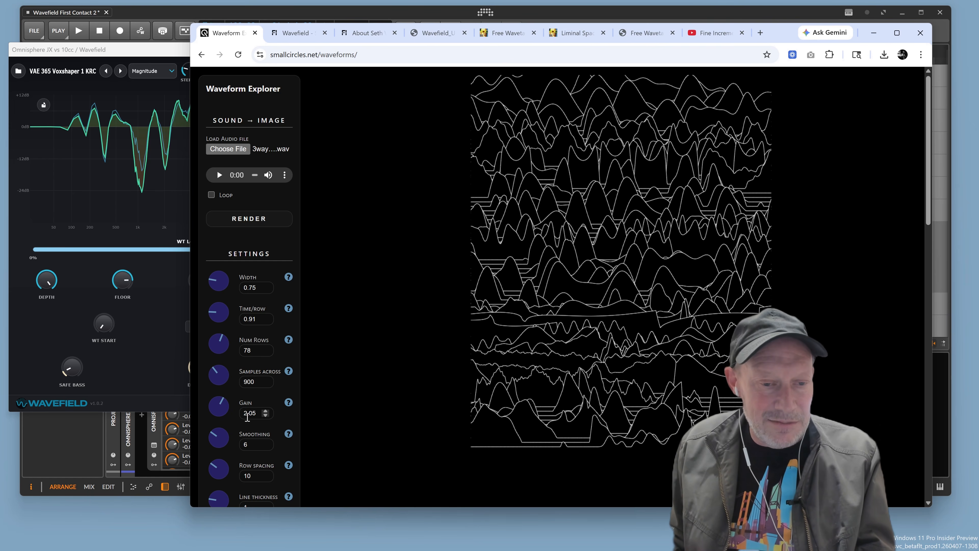
- Load and render mconv_0002_free.wav in place of the current audio file, with Width set to 0.68
{"action": "left_click", "coordinate": [244, 153]}
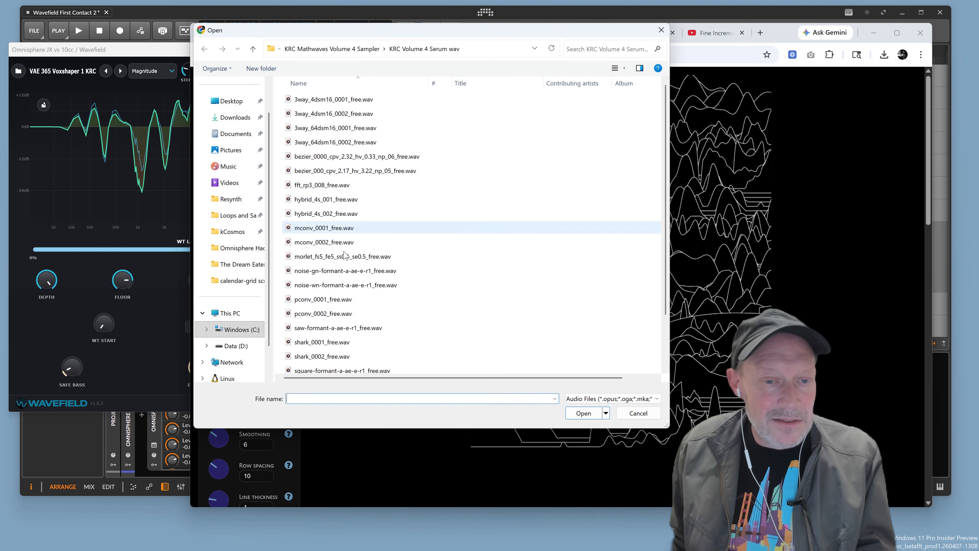
{"action": "left_click", "coordinate": [344, 242]}
{"action": "left_click", "coordinate": [579, 412]}
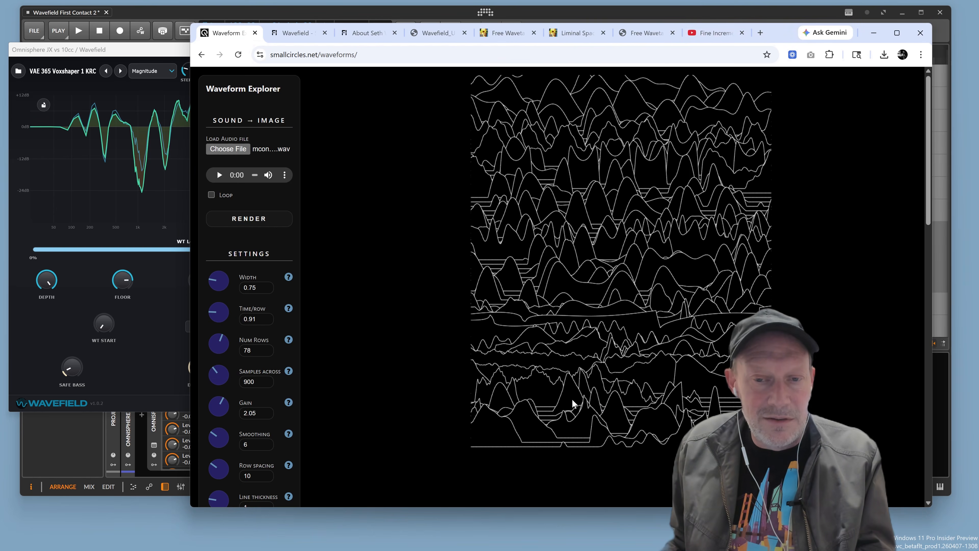
{"action": "left_click", "coordinate": [228, 219]}
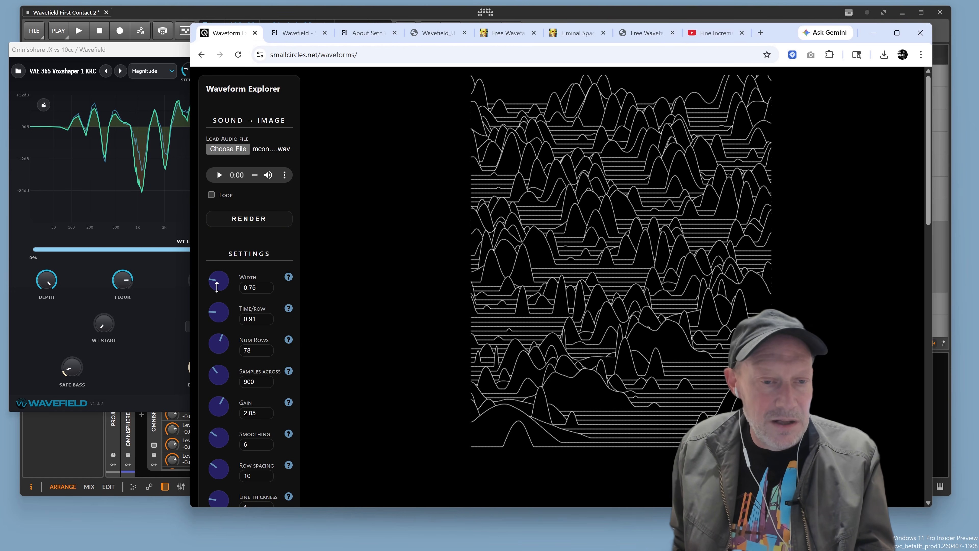
{"action": "left_click_drag", "start_coordinate": [217, 285], "coordinate": [219, 290]}
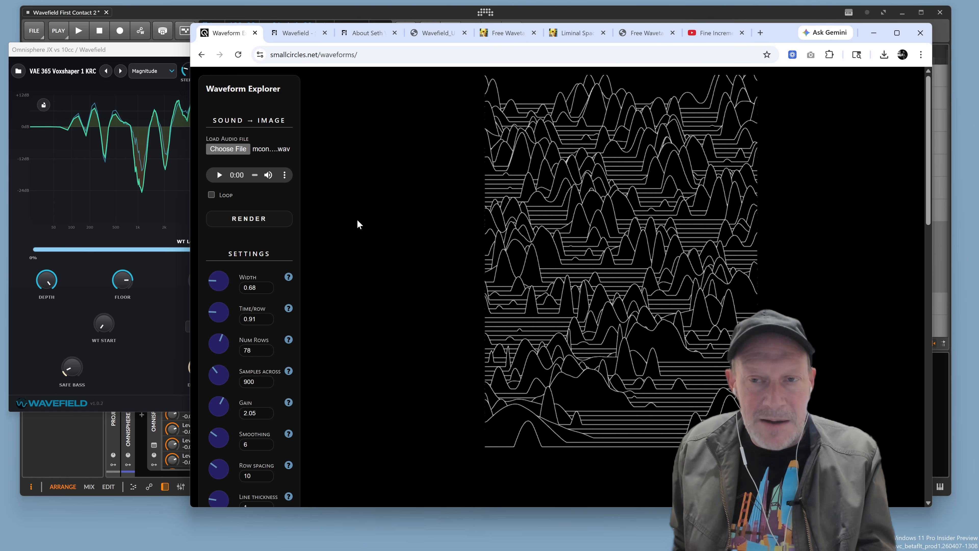
- Search Google Images for "unknown pleasures album cover high res" and open the Etsy Joy Division poster listing in a new window
{"action": "left_click", "coordinate": [760, 33]}
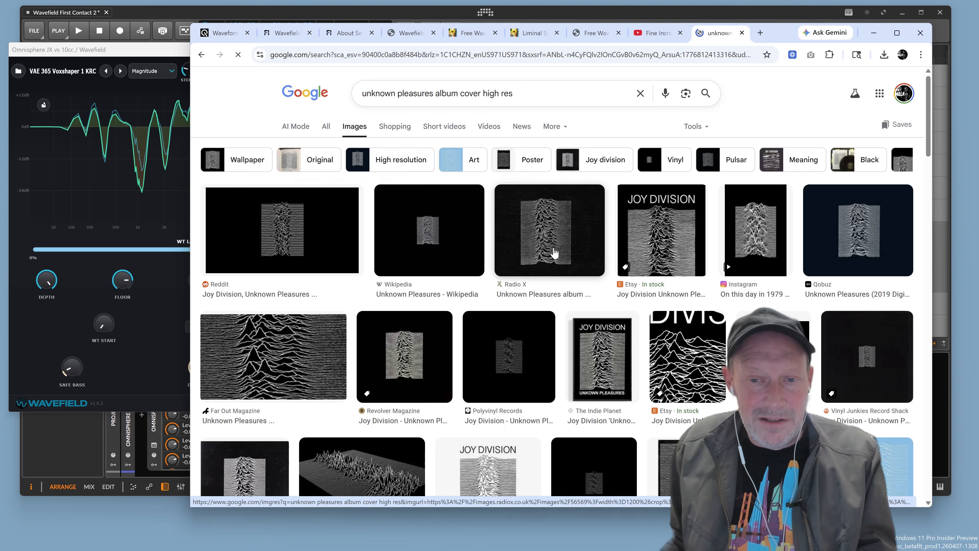
{"action": "left_click", "coordinate": [554, 260]}
{"action": "left_click", "coordinate": [574, 247]}
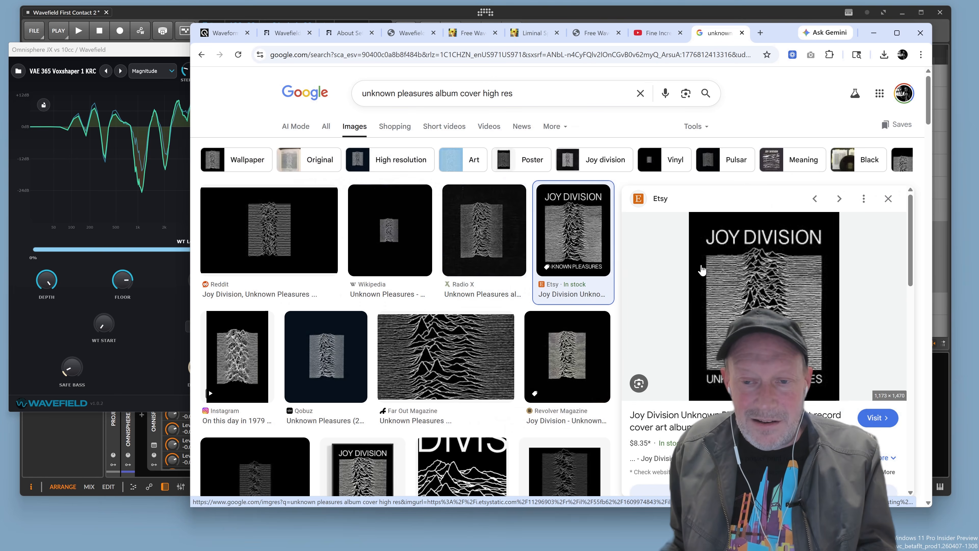
{"action": "right_click", "coordinate": [772, 354]}
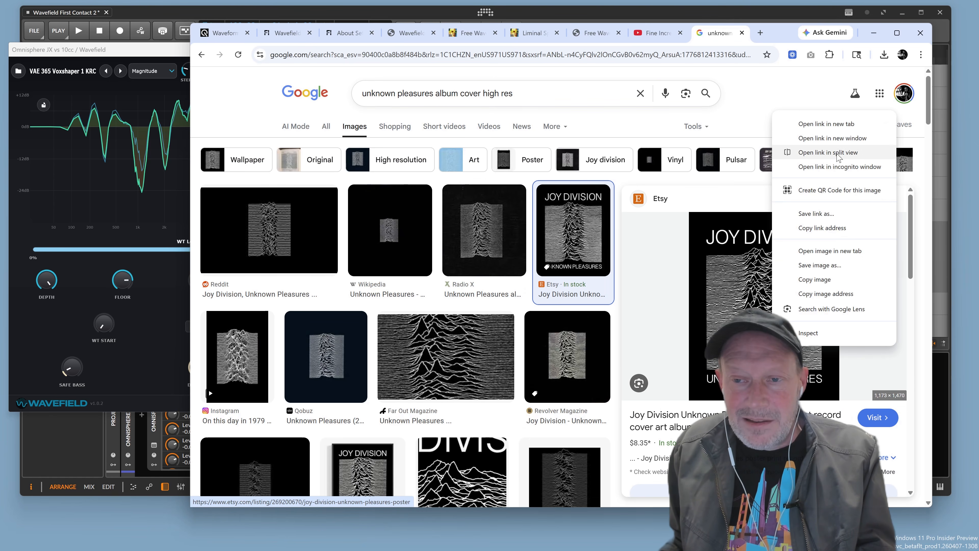
{"action": "left_click", "coordinate": [835, 140]}
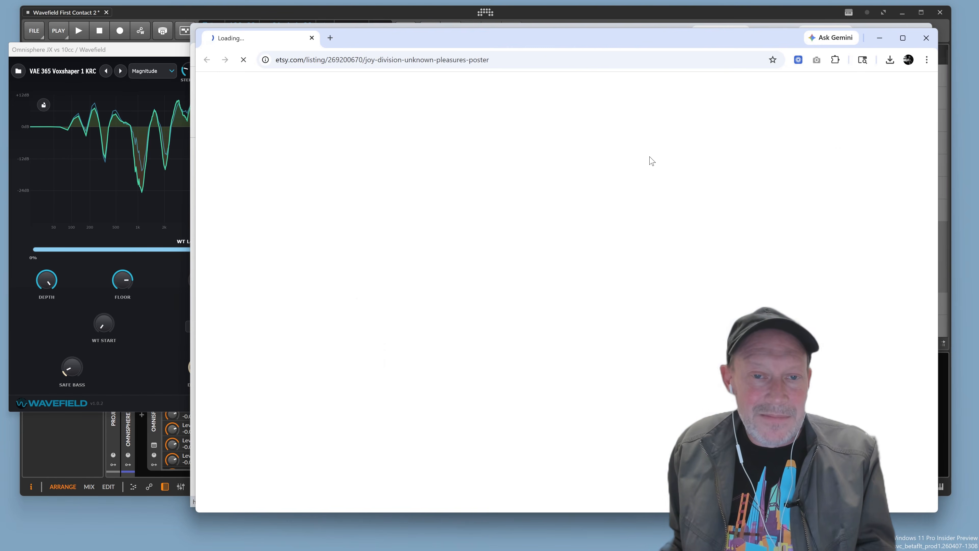
- Examine the Unknown Pleasures poster on the Etsy listing, dismissing the sign-in prompt, and minimize that window
{"action": "scroll", "coordinate": [605, 247], "scroll_direction": "down", "scroll_amount": 5}
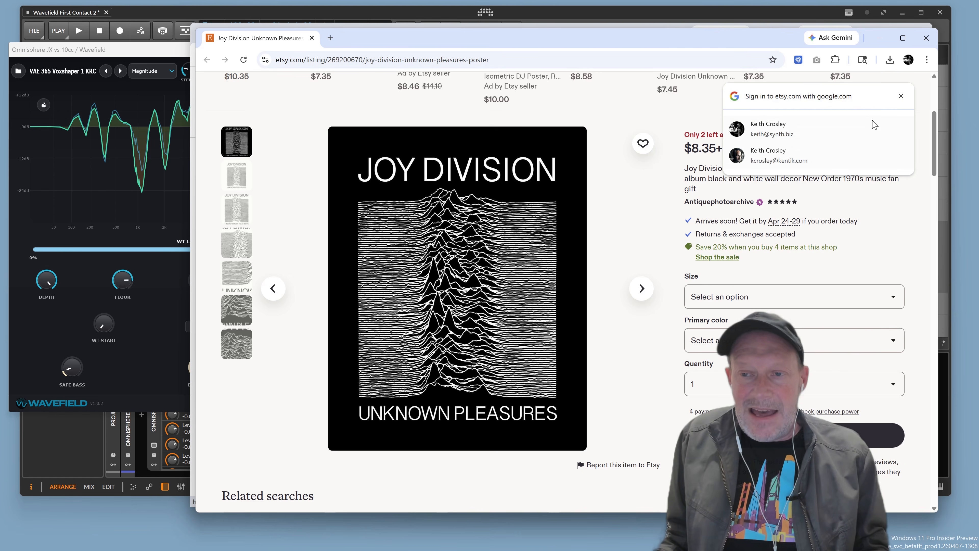
{"action": "left_click", "coordinate": [905, 95]}
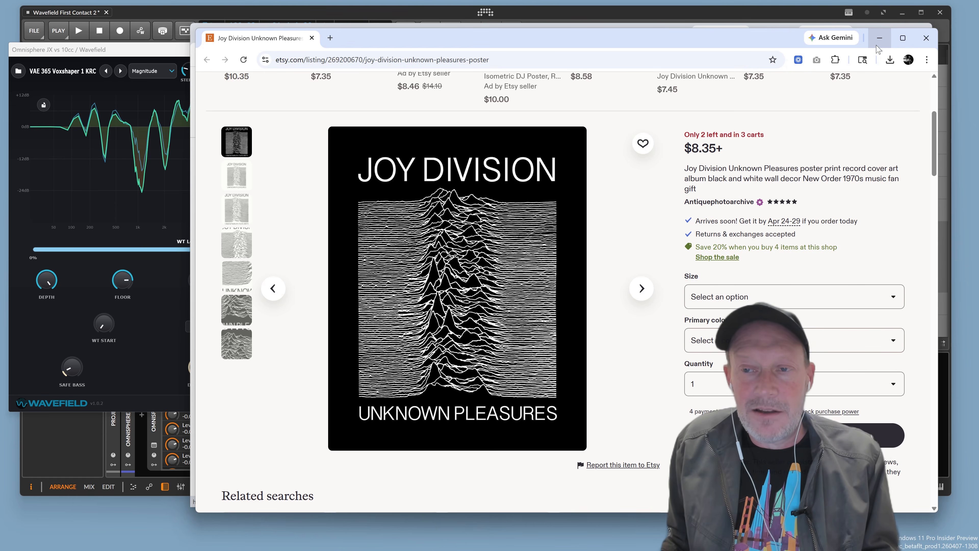
{"action": "left_click", "coordinate": [879, 38]}
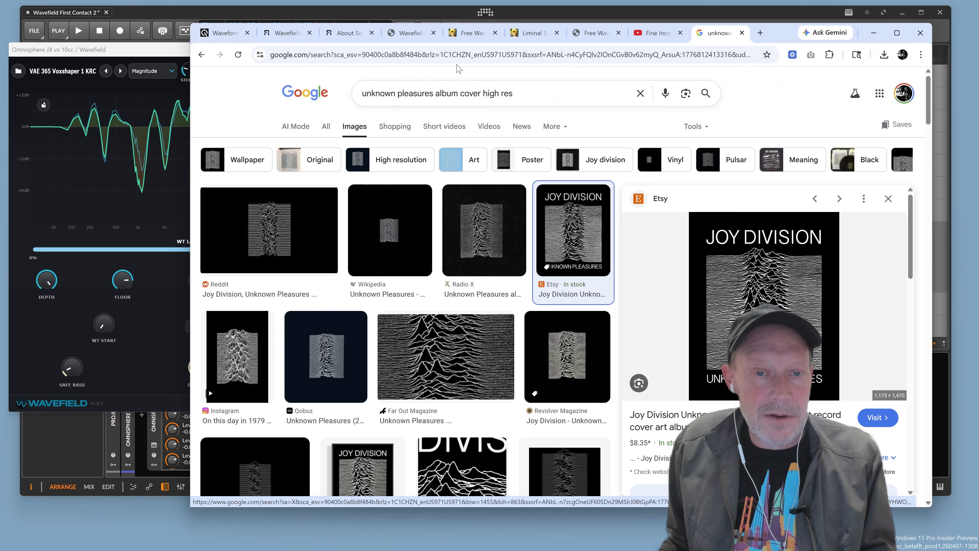
- Return to Waveform Explorer, set Time/Row to 0.6, and review the render mode, fill and stroke settings
{"action": "left_click", "coordinate": [224, 32]}
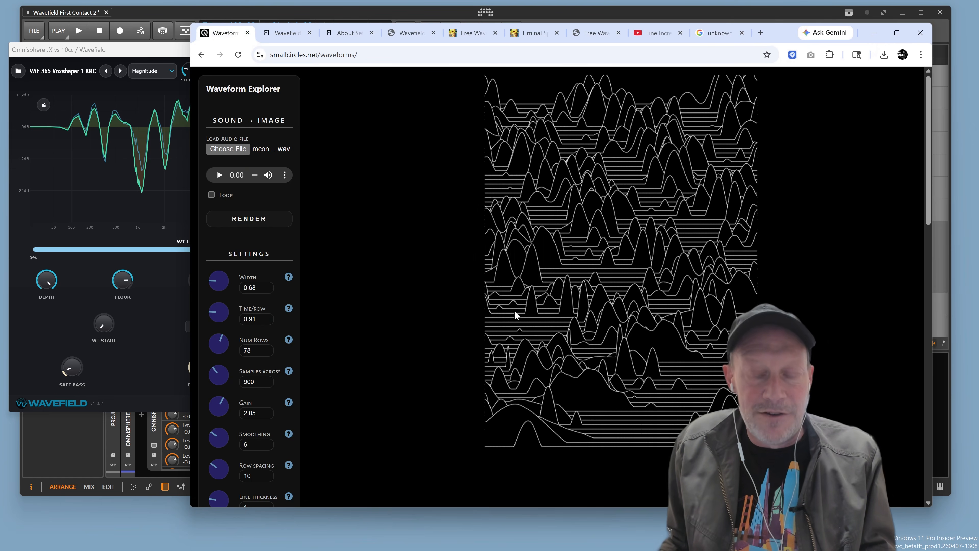
{"action": "left_click_drag", "start_coordinate": [226, 310], "coordinate": [214, 319]}
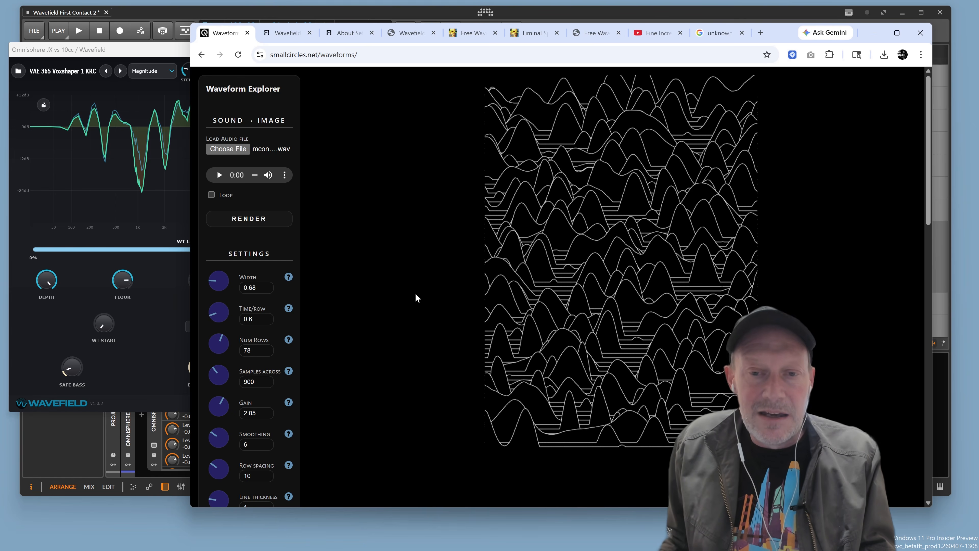
{"action": "scroll", "coordinate": [797, 230], "scroll_direction": "down", "scroll_amount": 2}
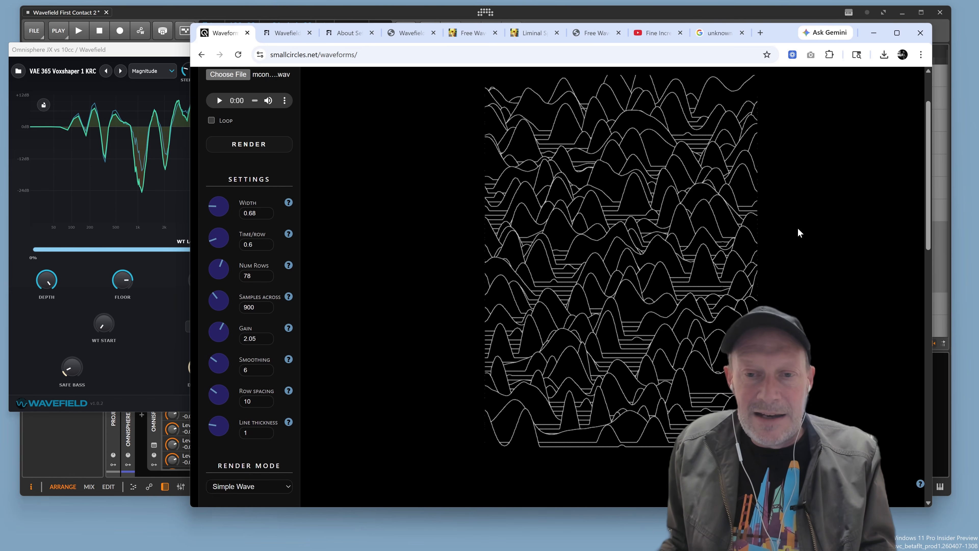
{"action": "scroll", "coordinate": [298, 284], "scroll_direction": "up", "scroll_amount": 2}
{"action": "scroll", "coordinate": [299, 261], "scroll_direction": "down", "scroll_amount": 3}
{"action": "scroll", "coordinate": [298, 261], "scroll_direction": "down", "scroll_amount": 2}
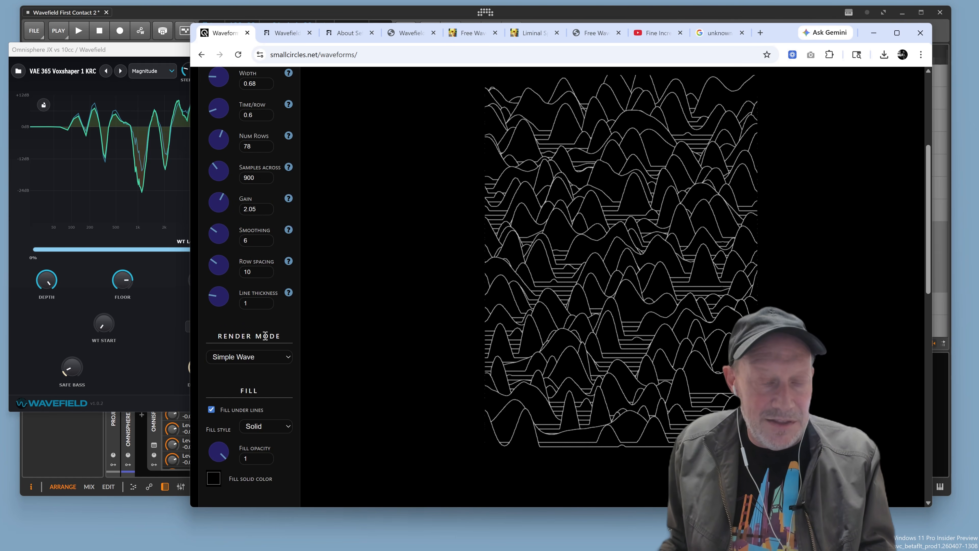
{"action": "scroll", "coordinate": [265, 336], "scroll_direction": "down", "scroll_amount": 1}
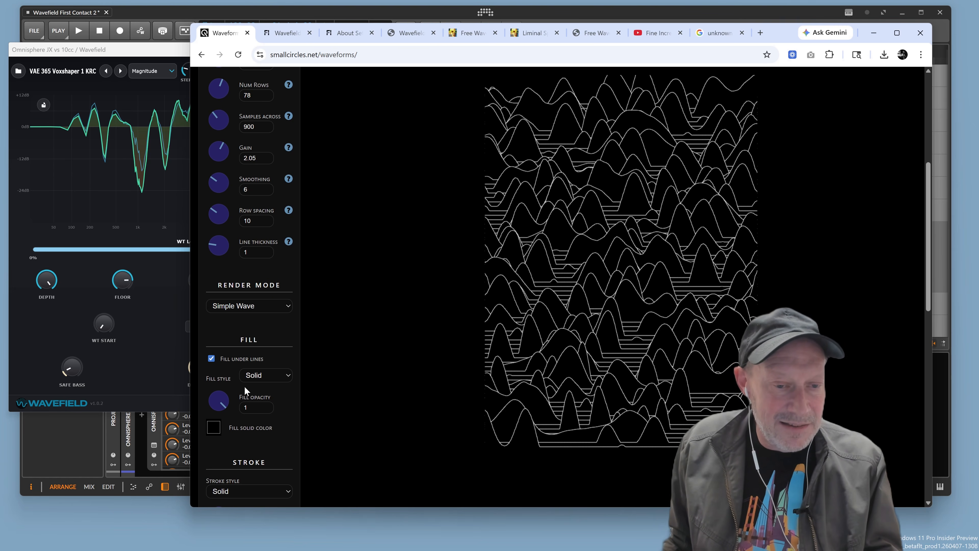
- Set the solid stroke color to magenta, RGB 250, 0, 242, leaving the fill color black, and render the waveform again
{"action": "left_click", "coordinate": [213, 427]}
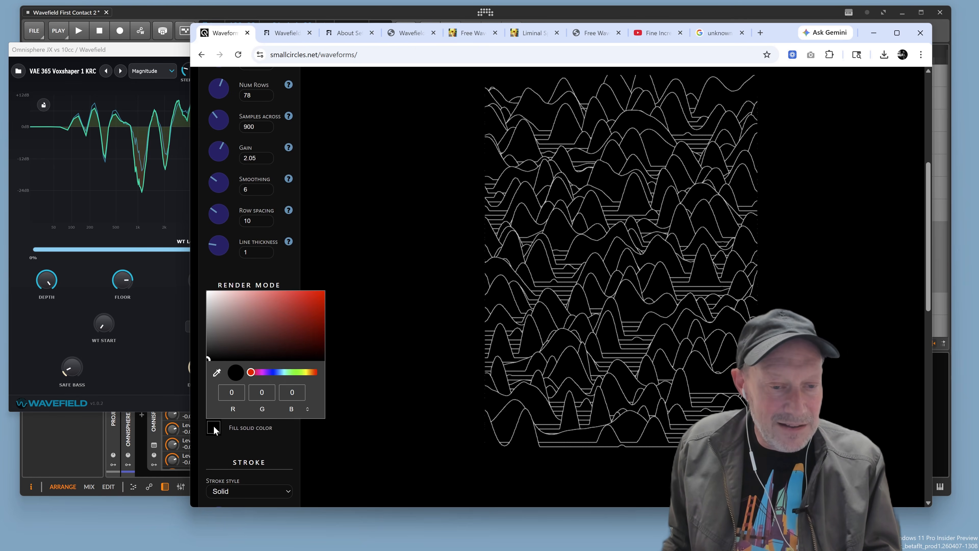
{"action": "left_click", "coordinate": [368, 299]}
{"action": "scroll", "coordinate": [241, 405], "scroll_direction": "down", "scroll_amount": 5}
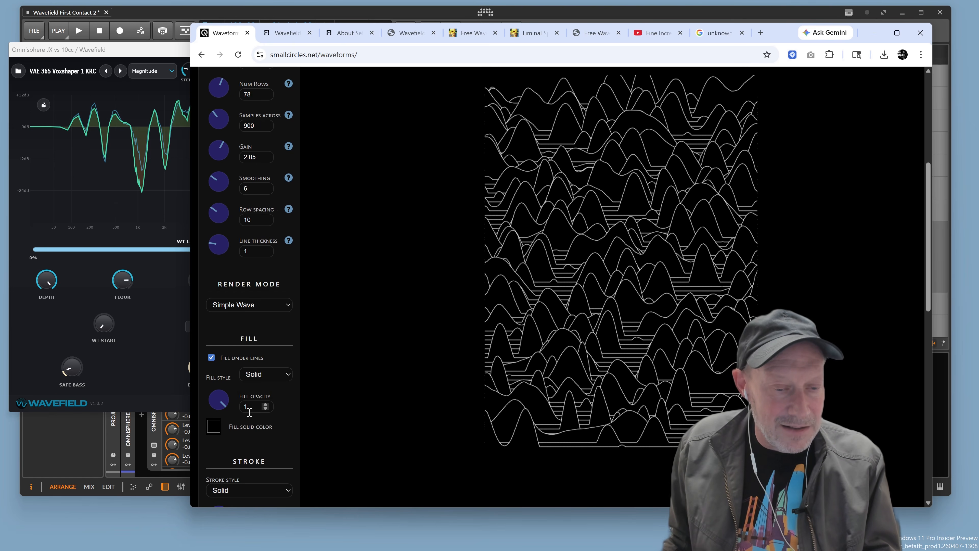
{"action": "left_click", "coordinate": [208, 340]}
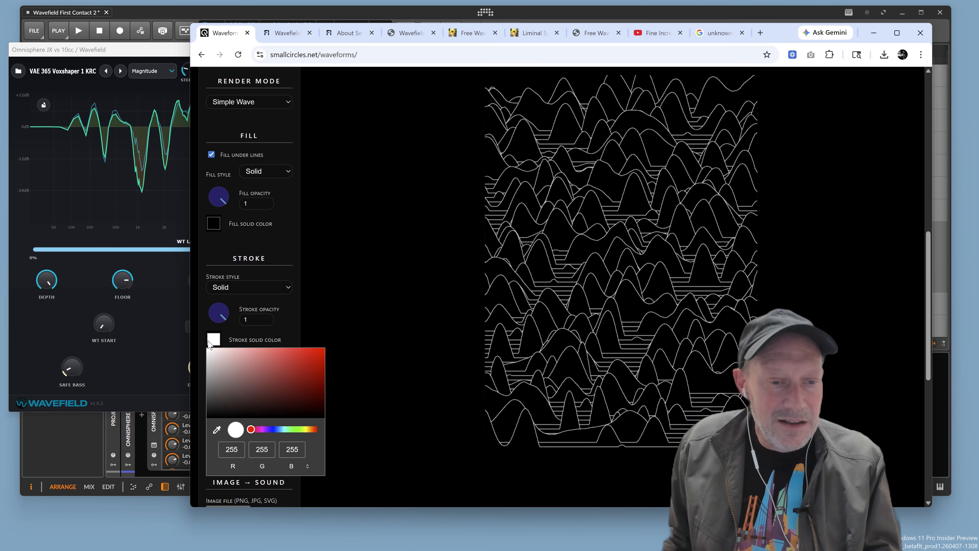
{"action": "left_click", "coordinate": [261, 429]}
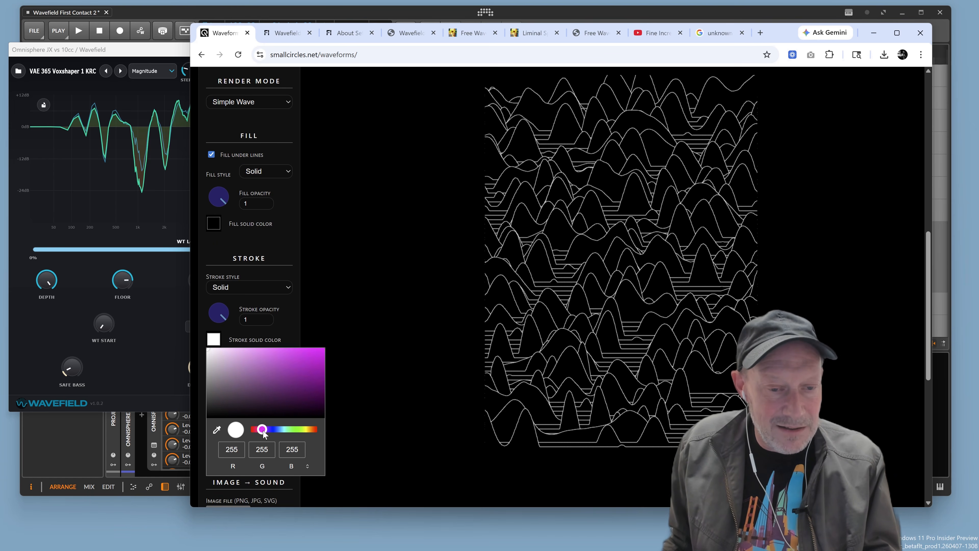
{"action": "left_click_drag", "start_coordinate": [300, 394], "coordinate": [334, 353]}
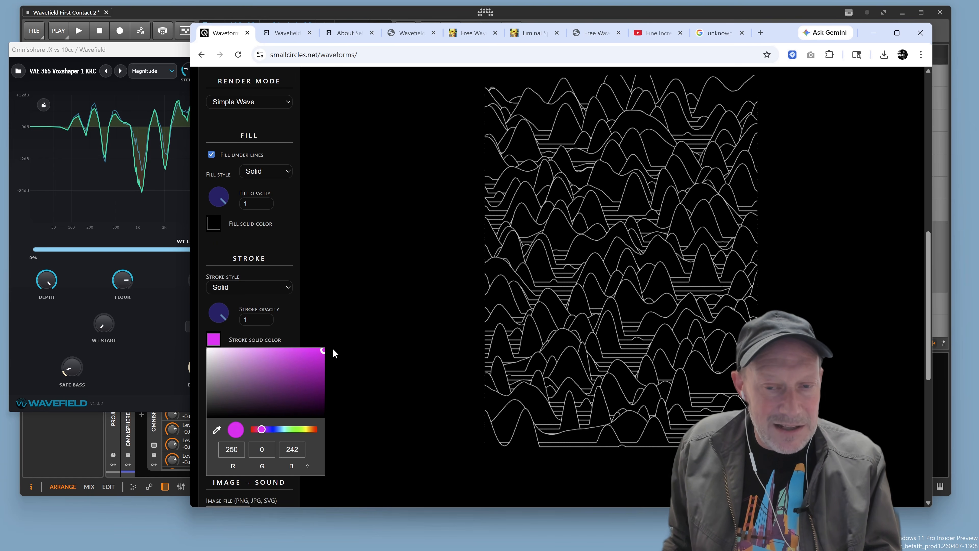
{"action": "left_click", "coordinate": [336, 305]}
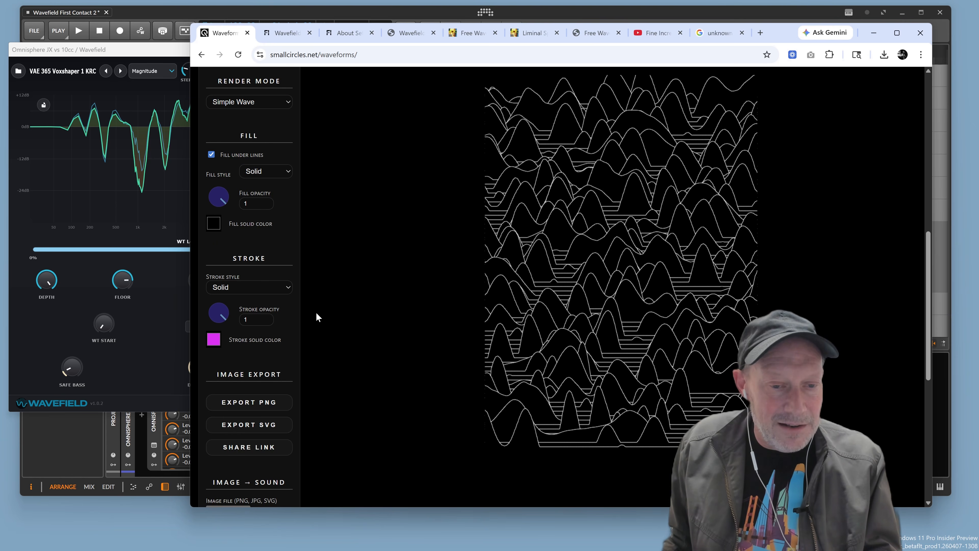
{"action": "scroll", "coordinate": [245, 216], "scroll_direction": "up", "scroll_amount": 10}
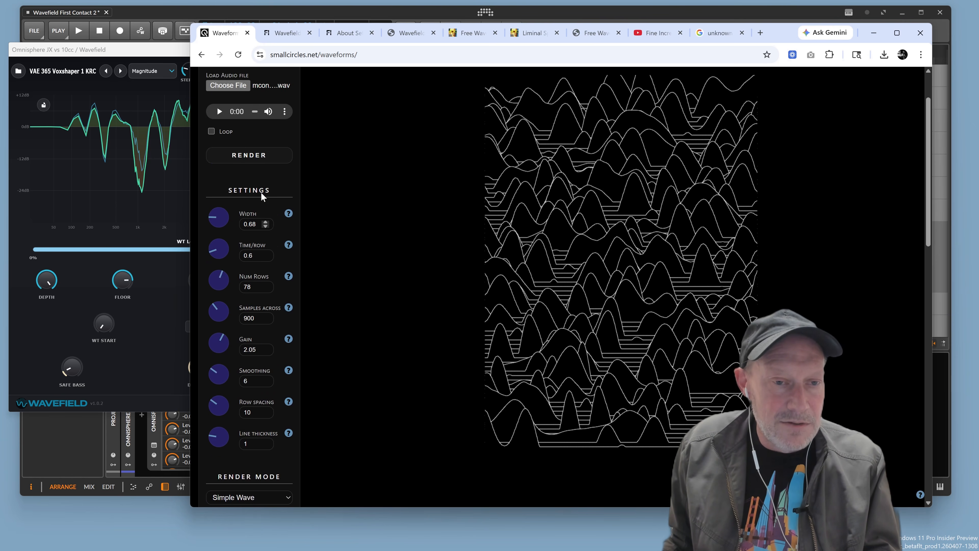
{"action": "left_click", "coordinate": [262, 215]}
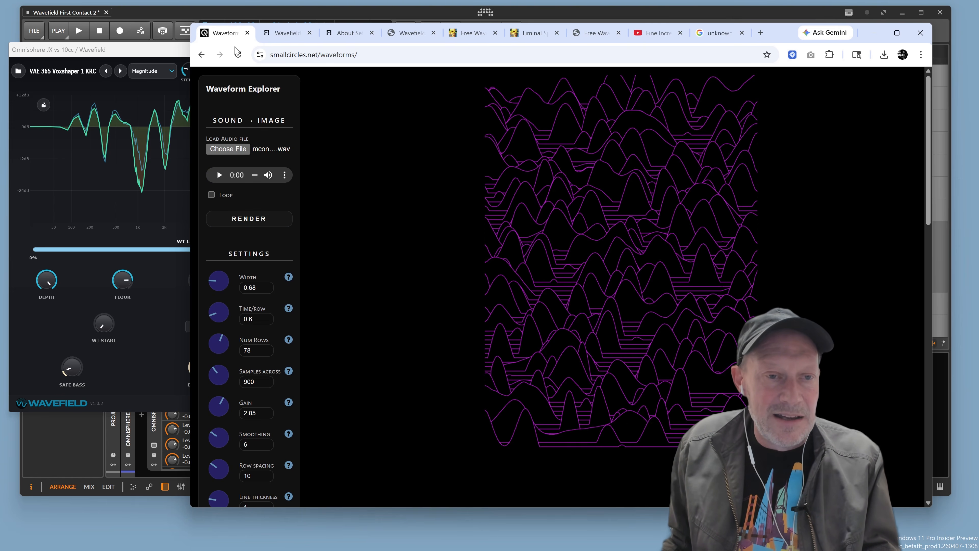
- Reload Waveform Explorer to reset its settings and browse for an audio file in the Loops and Samples folder
{"action": "left_click", "coordinate": [238, 54]}
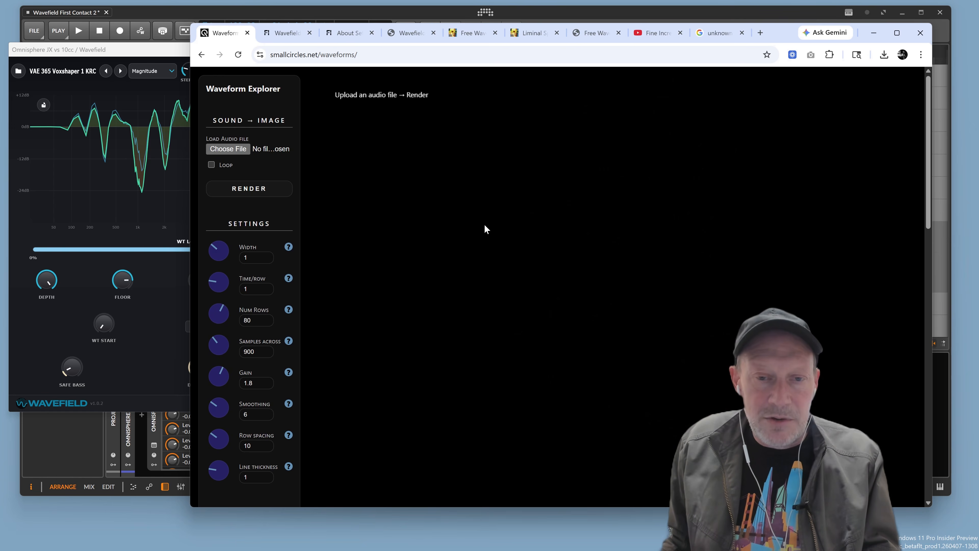
{"action": "left_click", "coordinate": [221, 151]}
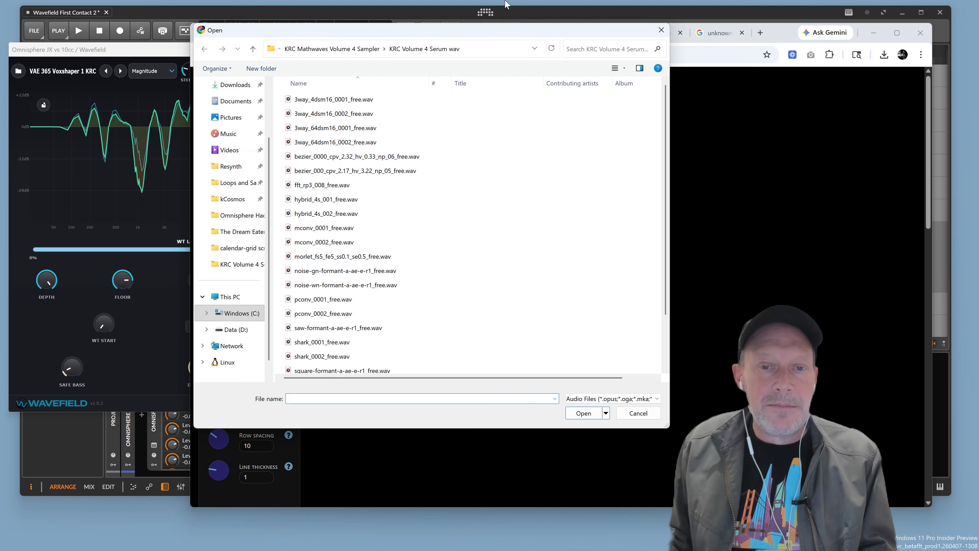
{"action": "left_click_drag", "start_coordinate": [498, 35], "coordinate": [459, 79]}
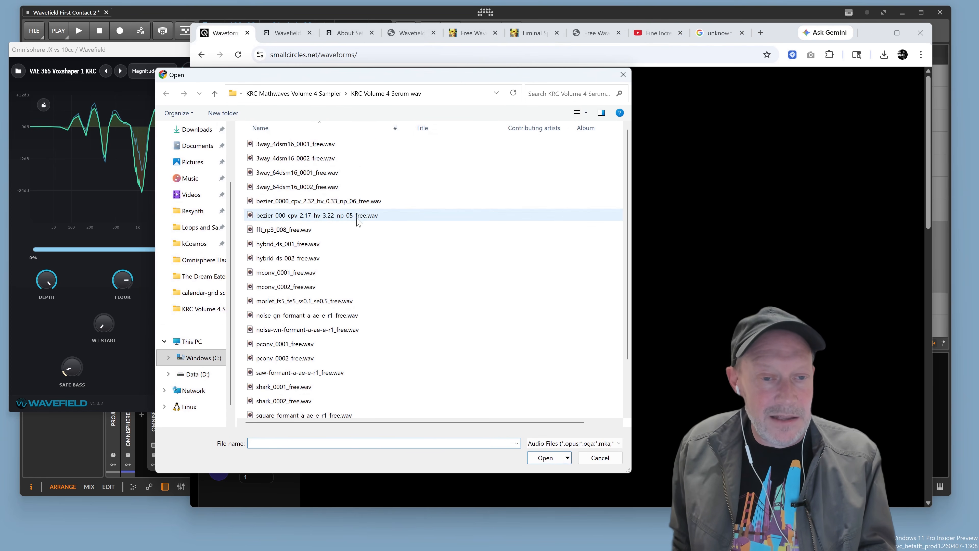
{"action": "scroll", "coordinate": [356, 217], "scroll_direction": "down", "scroll_amount": 1}
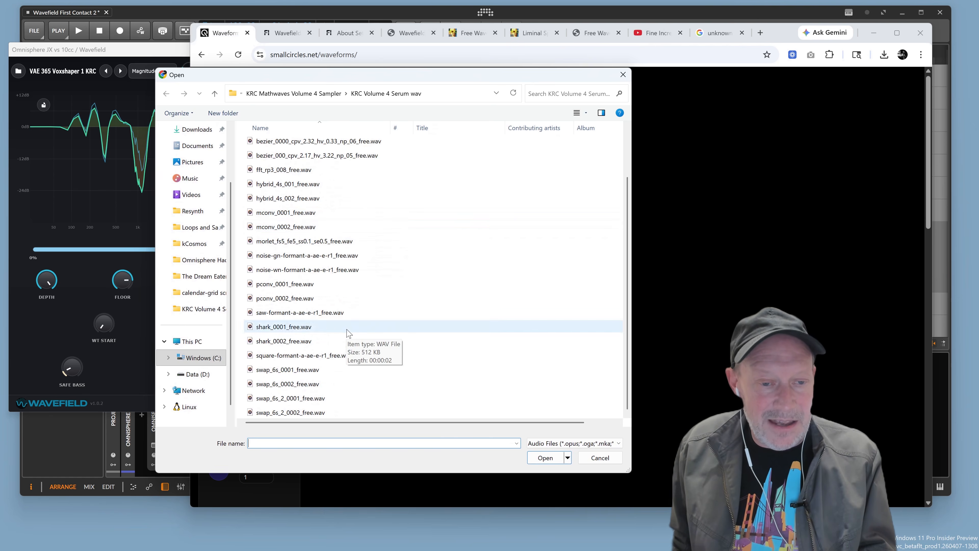
{"action": "scroll", "coordinate": [339, 289], "scroll_direction": "up", "scroll_amount": 1}
{"action": "key", "text": "alt+Up"}
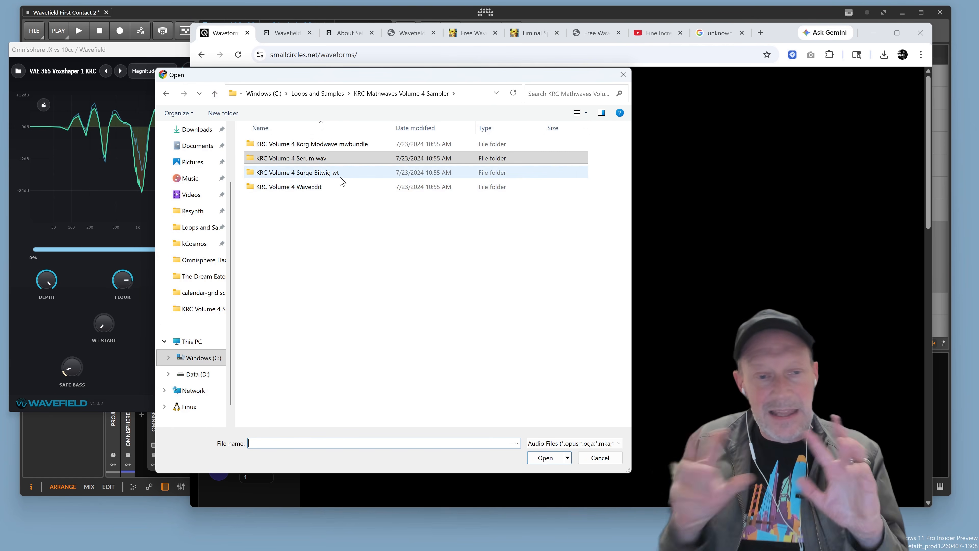
{"action": "left_click", "coordinate": [328, 97]}
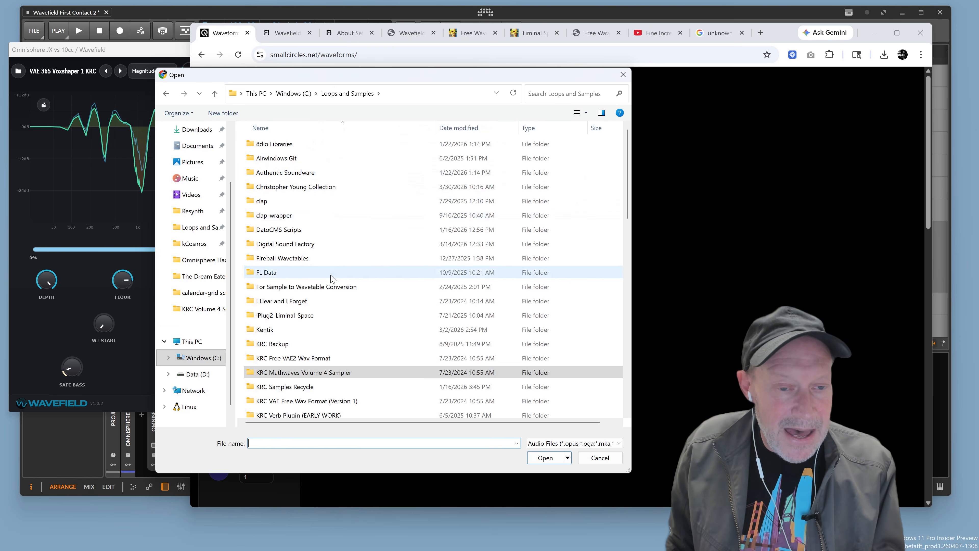
- Open the KRC Mathwaves Vol 4 wav folder inside the Modwave folder
{"action": "scroll", "coordinate": [338, 243], "scroll_direction": "down", "scroll_amount": 8}
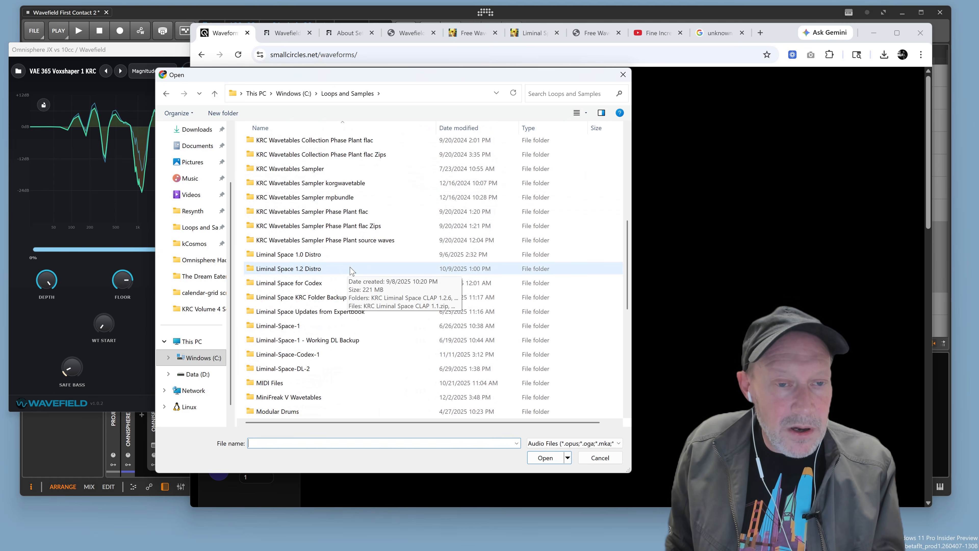
{"action": "scroll", "coordinate": [351, 270], "scroll_direction": "down", "scroll_amount": 2}
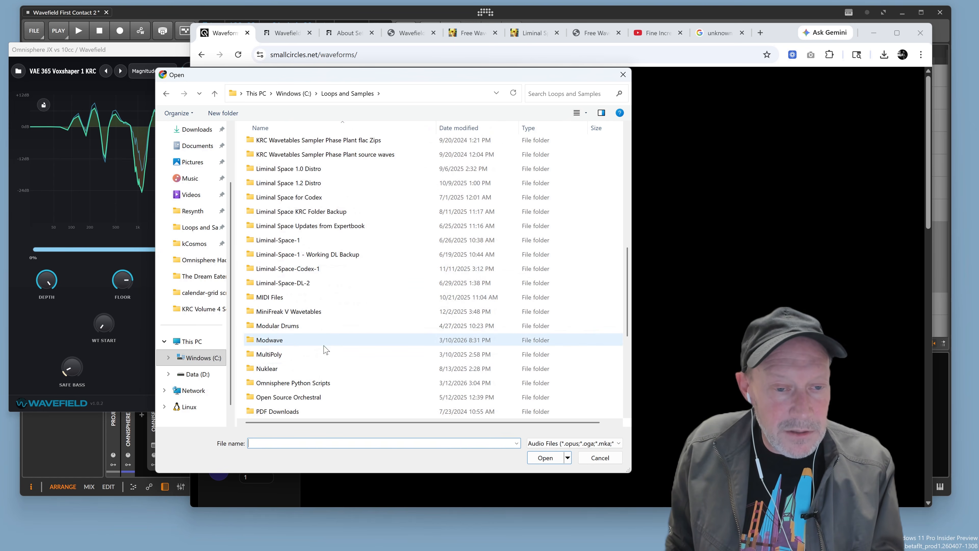
{"action": "left_click", "coordinate": [290, 341]}
{"action": "double_click", "coordinate": [290, 341]}
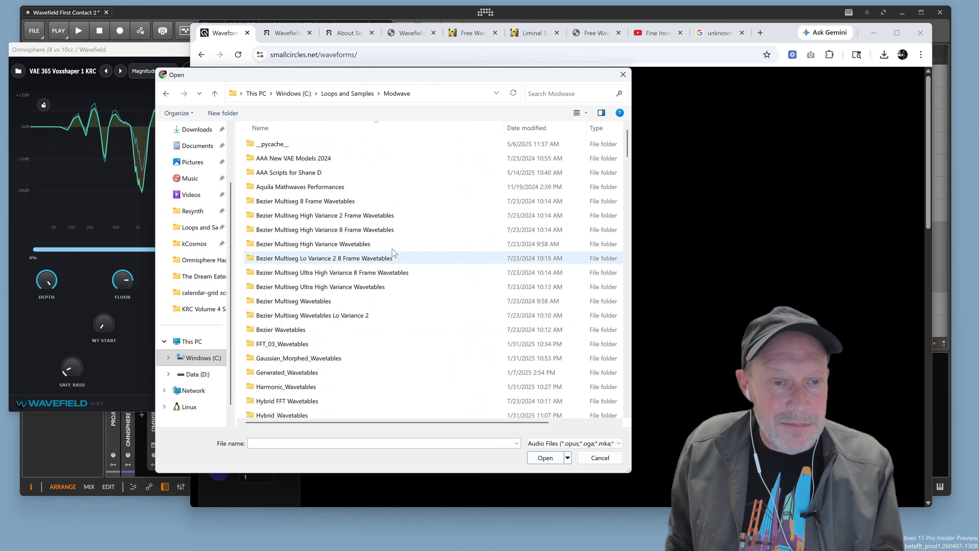
{"action": "scroll", "coordinate": [438, 261], "scroll_direction": "down", "scroll_amount": 12}
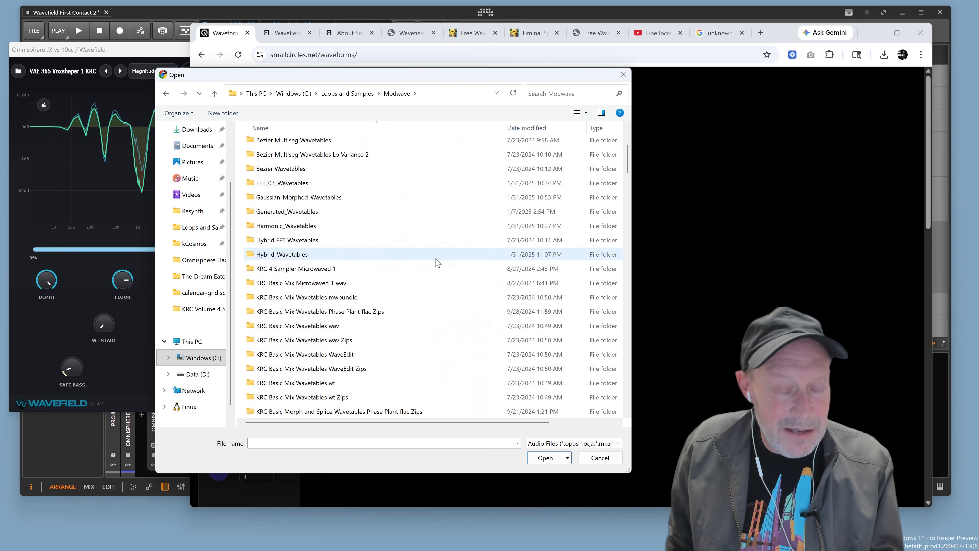
{"action": "scroll", "coordinate": [442, 258], "scroll_direction": "down", "scroll_amount": 12}
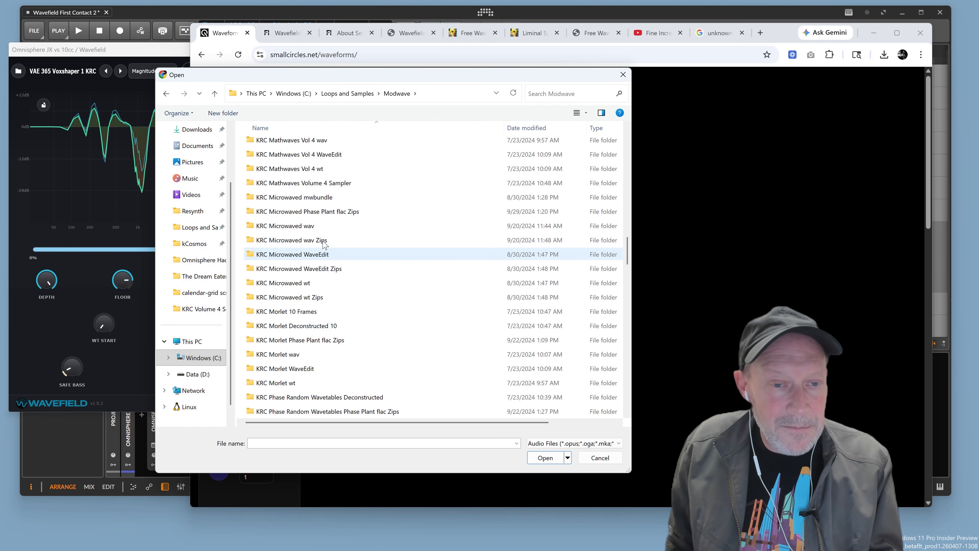
{"action": "double_click", "coordinate": [319, 141]}
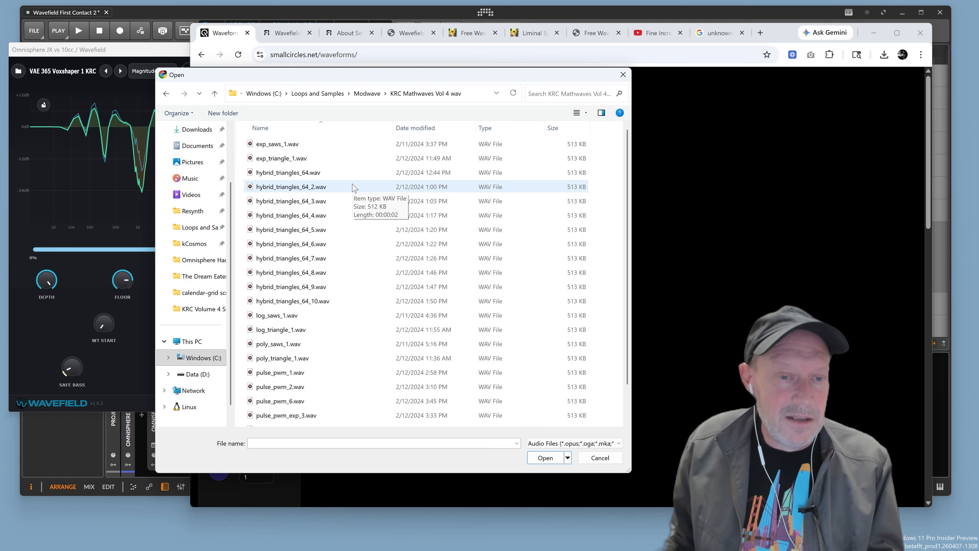
- Load exp_saws_1.wav as the audio file and render it
{"action": "scroll", "coordinate": [304, 309], "scroll_direction": "down", "scroll_amount": 1}
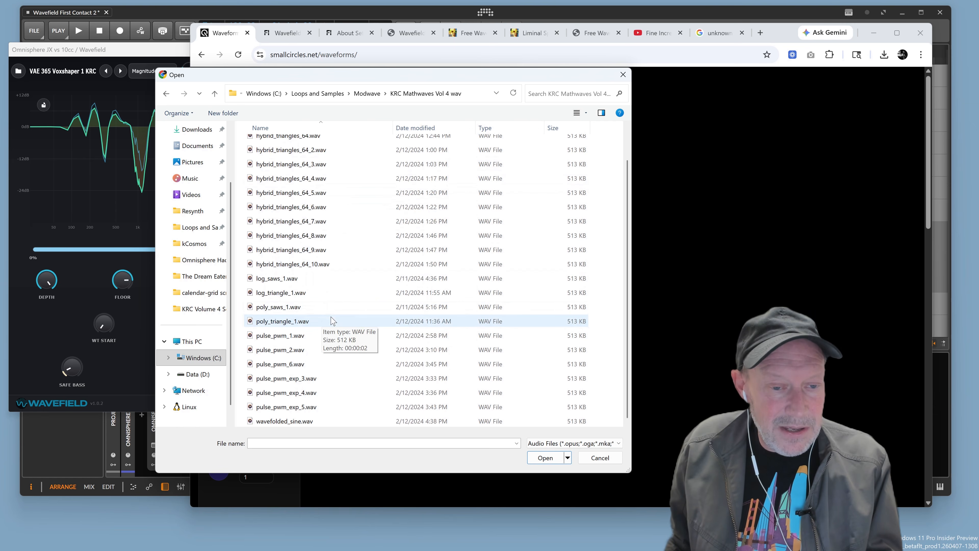
{"action": "scroll", "coordinate": [335, 318], "scroll_direction": "up", "scroll_amount": 1}
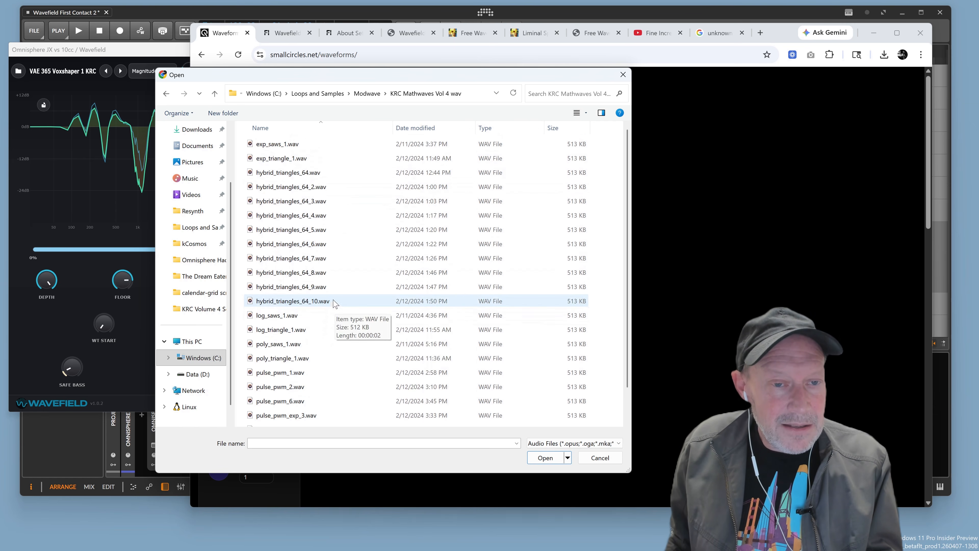
{"action": "left_click", "coordinate": [302, 144]}
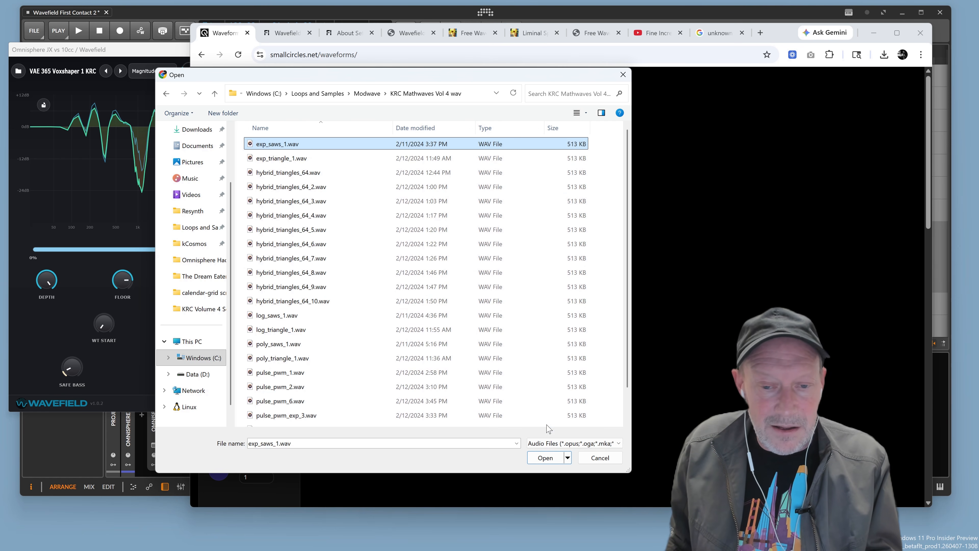
{"action": "left_click", "coordinate": [544, 457]}
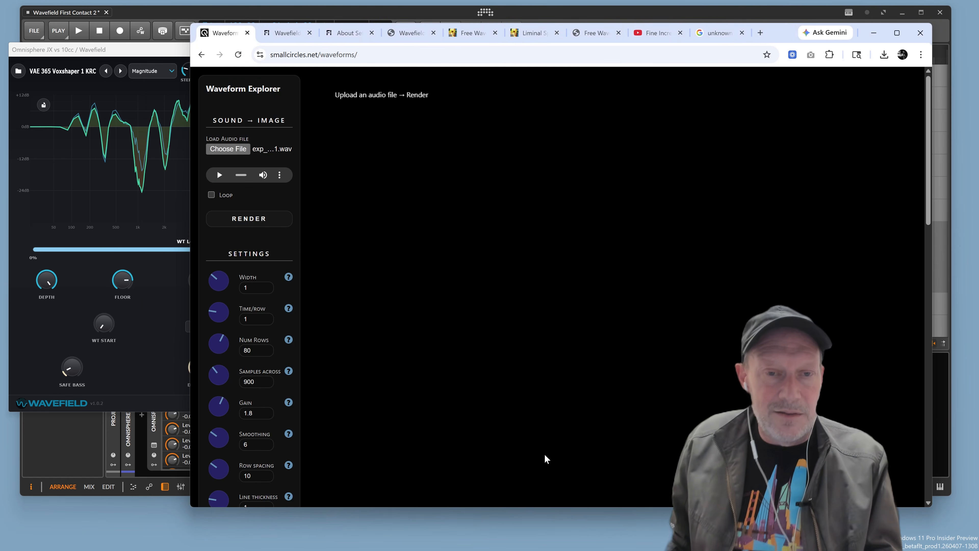
{"action": "left_click", "coordinate": [269, 218]}
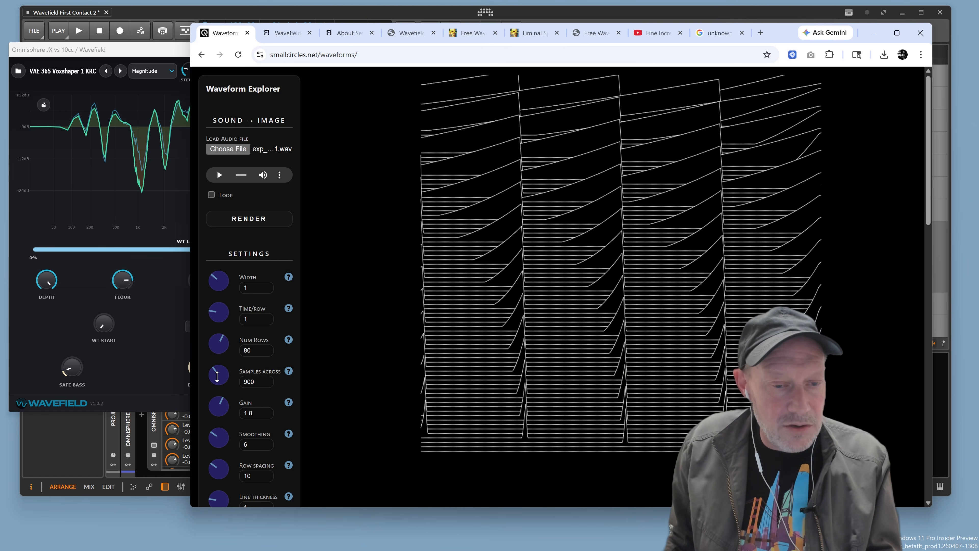
- Set Samples Across to 960 and Time/Row to 0.775 for the rendered waveform
{"action": "left_click_drag", "start_coordinate": [217, 373], "coordinate": [215, 370]}
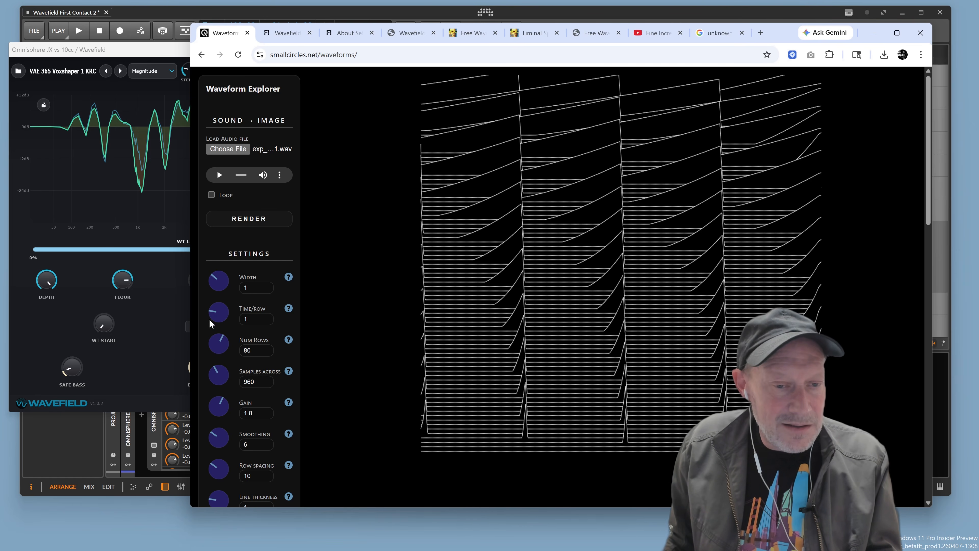
{"action": "mouse_move", "coordinate": [217, 316]}
{"action": "left_mouse_down"}
{"action": "mouse_move", "coordinate": [242, 292]}
{"action": "mouse_move", "coordinate": [217, 323]}
{"action": "left_mouse_up"}
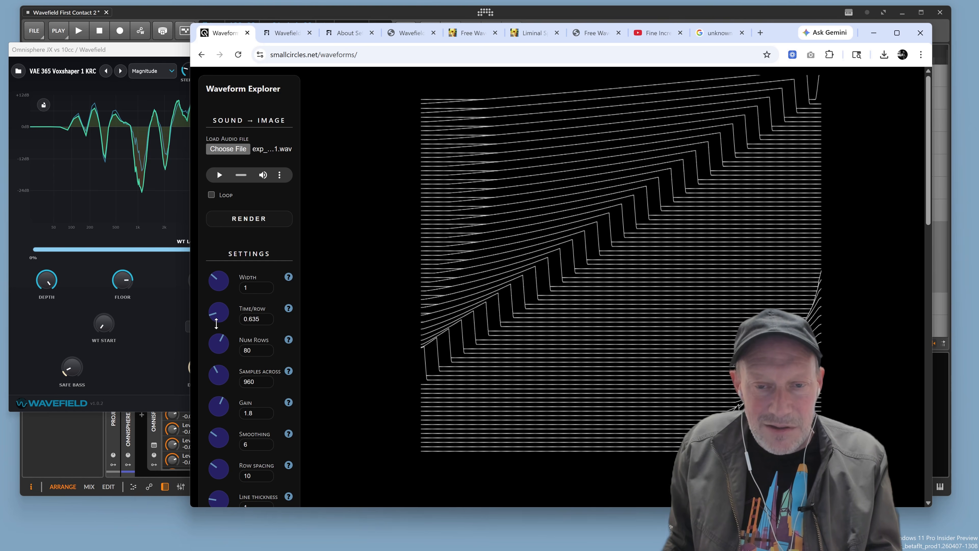
{"action": "left_click_drag", "start_coordinate": [216, 324], "coordinate": [219, 320]}
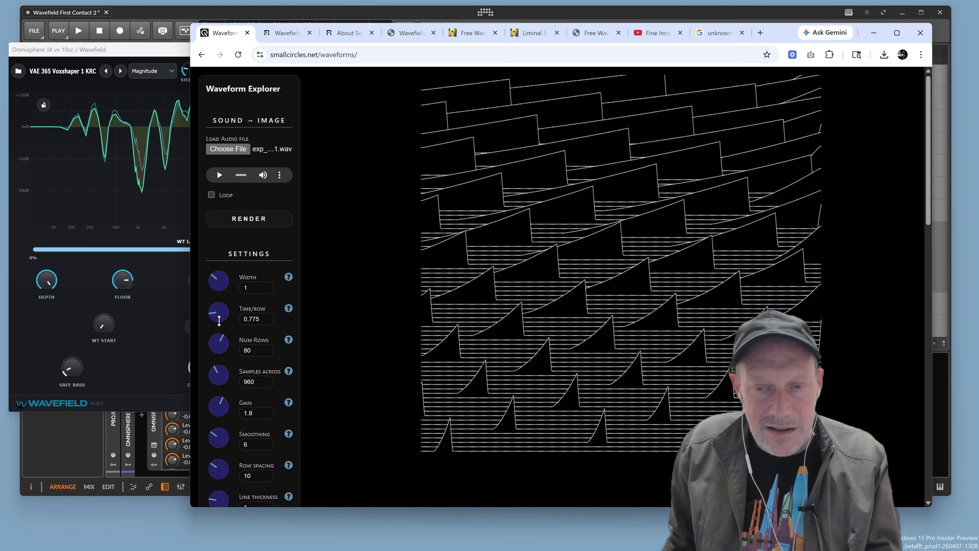
- Narrow the waveform image to a Width of 0.71 and set Num Rows to 98
{"action": "left_click_drag", "start_coordinate": [221, 286], "coordinate": [221, 293]}
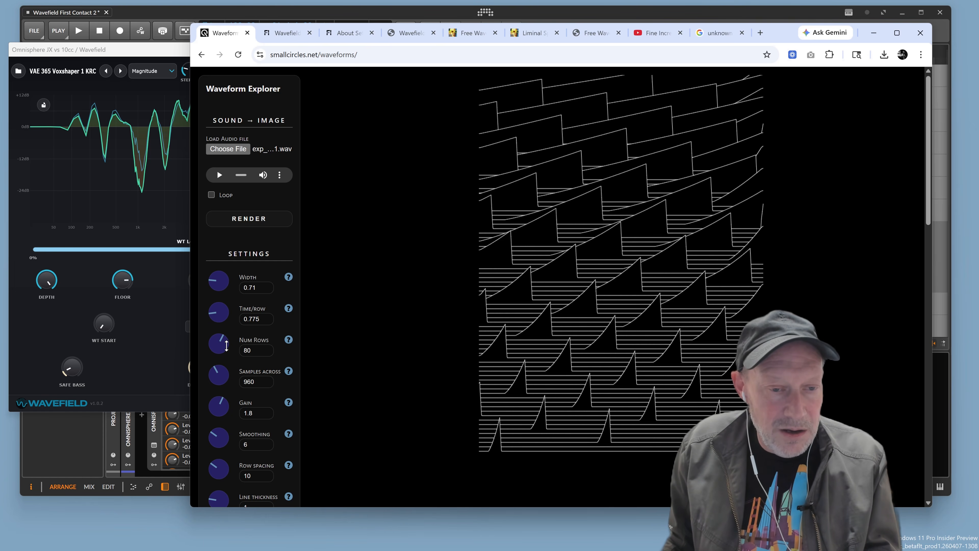
{"action": "mouse_move", "coordinate": [225, 345]}
{"action": "left_mouse_down"}
{"action": "mouse_move", "coordinate": [238, 330]}
{"action": "mouse_move", "coordinate": [241, 340]}
{"action": "left_mouse_up"}
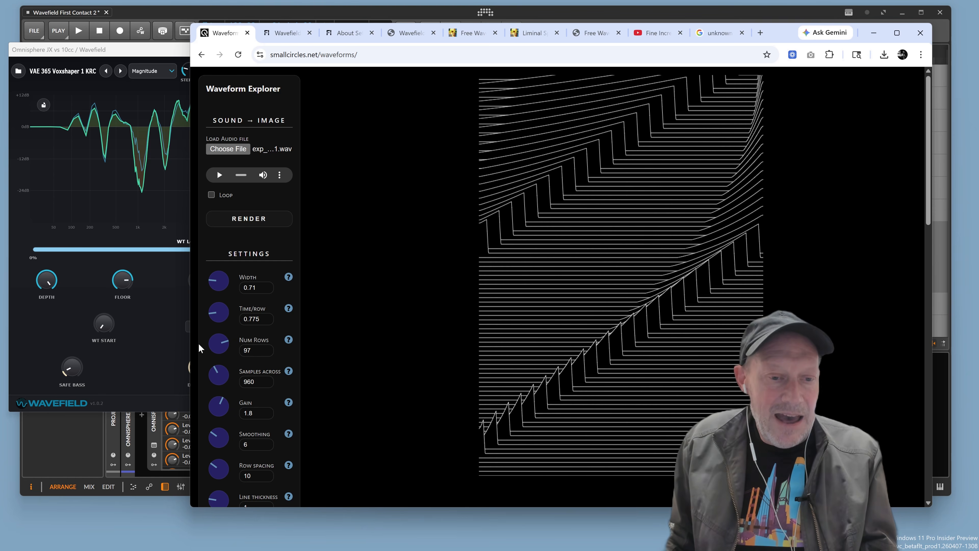
{"action": "left_click_drag", "start_coordinate": [227, 344], "coordinate": [225, 345]}
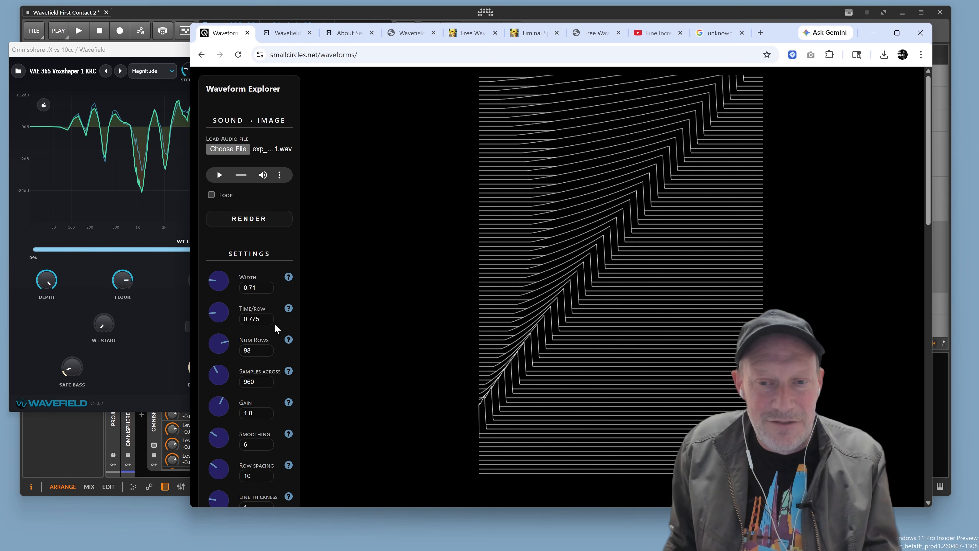
- Look through the remaining Waveform Explorer options down to the Image → Sound settings
{"action": "scroll", "coordinate": [382, 289], "scroll_direction": "down", "scroll_amount": 4}
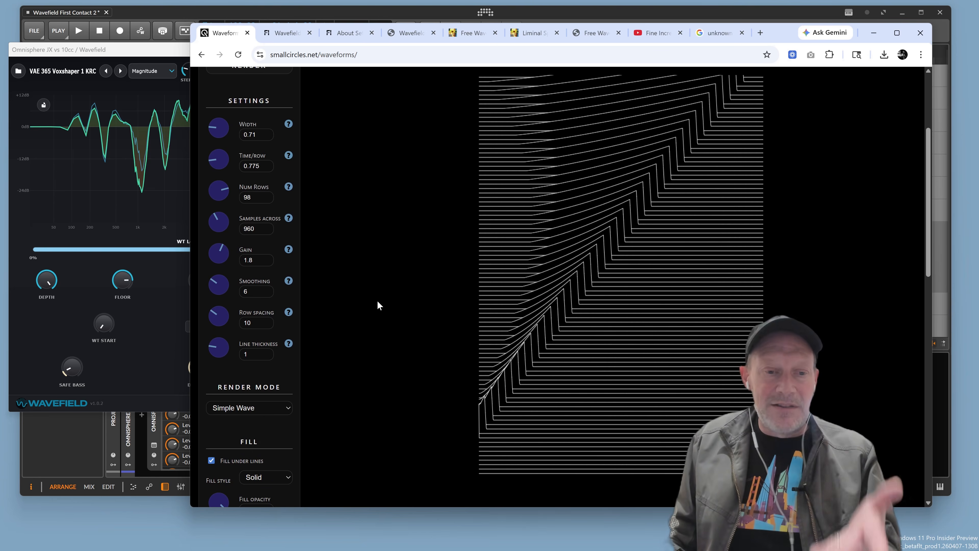
{"action": "scroll", "coordinate": [378, 302], "scroll_direction": "down", "scroll_amount": 18}
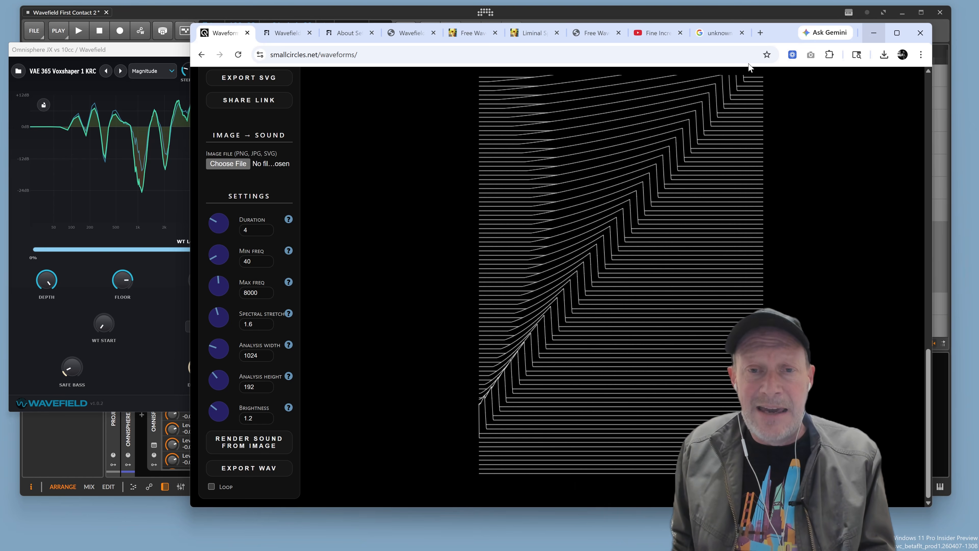
- Switch to the Fine Increments Wavefield product page and view the beginning of the founder's About page
{"action": "left_click", "coordinate": [287, 32]}
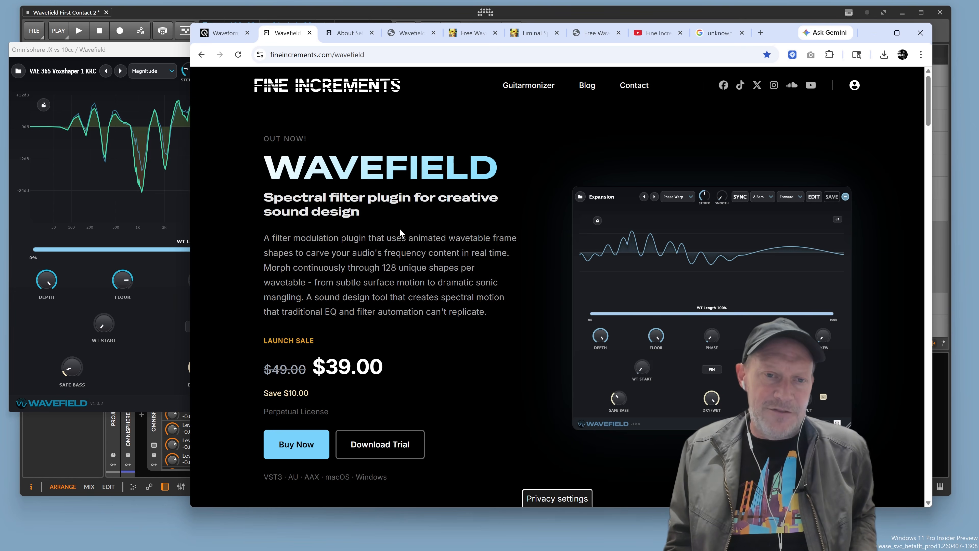
{"action": "left_click", "coordinate": [357, 37]}
{"action": "scroll", "coordinate": [477, 180], "scroll_direction": "up", "scroll_amount": 20}
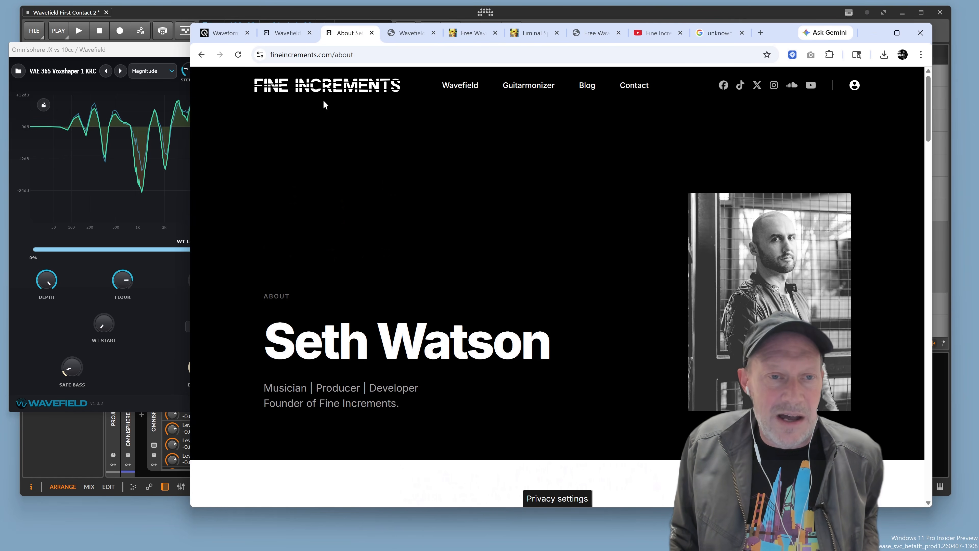
- Return to the Wavefield product page, switch to Bitwig Studio, and reposition the Wavefield window to uncover the track list
{"action": "left_click", "coordinate": [288, 34]}
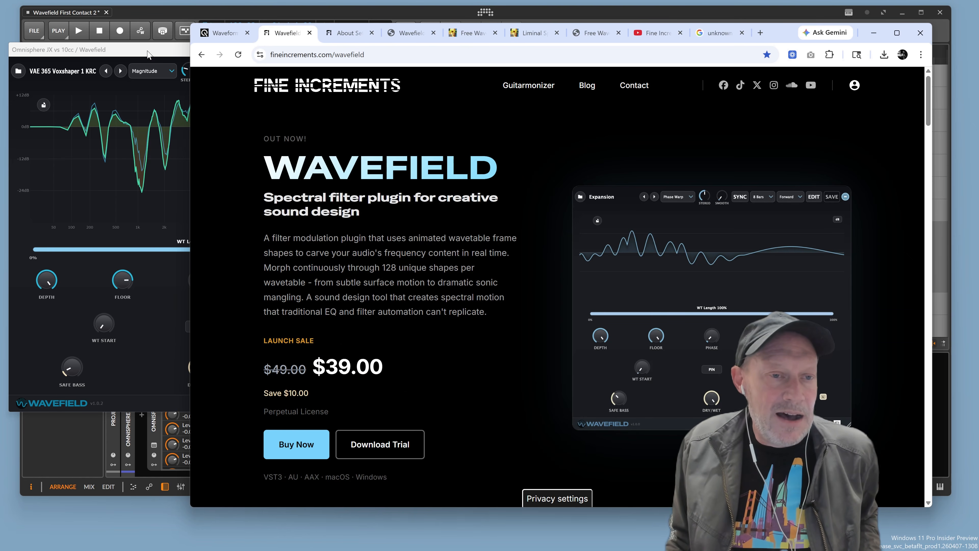
{"action": "left_click_drag", "start_coordinate": [148, 51], "coordinate": [149, 48]}
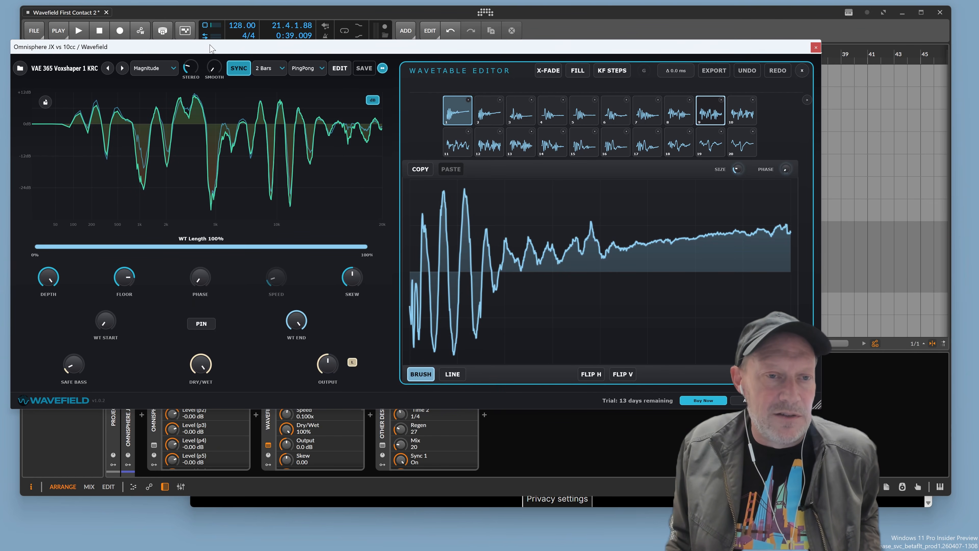
{"action": "left_click_drag", "start_coordinate": [210, 48], "coordinate": [207, 62]}
{"action": "left_click_drag", "start_coordinate": [184, 15], "coordinate": [195, 15]}
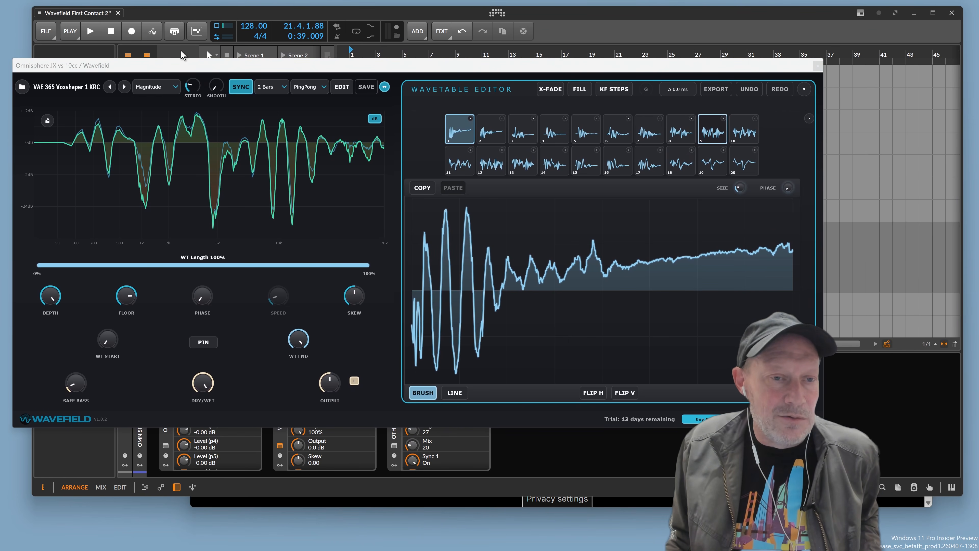
{"action": "left_click_drag", "start_coordinate": [183, 67], "coordinate": [156, 169]}
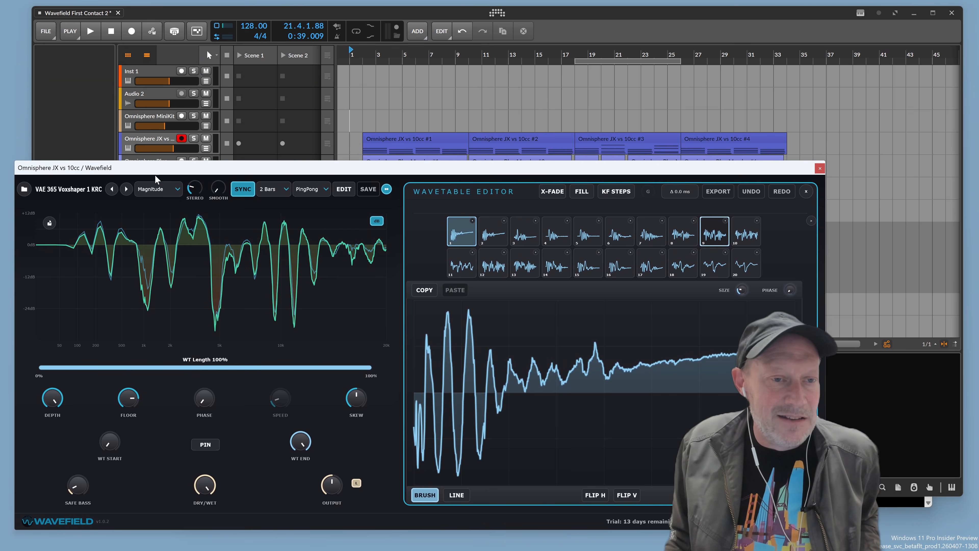
- Solo the Omnisphere JX vs 10cc and Omnisphere MiniKit tracks
{"action": "left_click", "coordinate": [159, 143]}
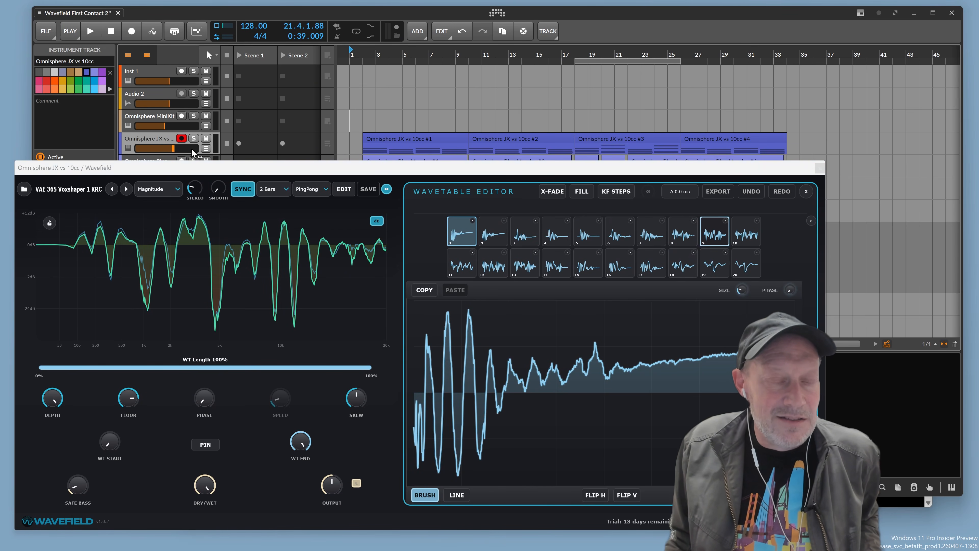
{"action": "left_click", "coordinate": [193, 138]}
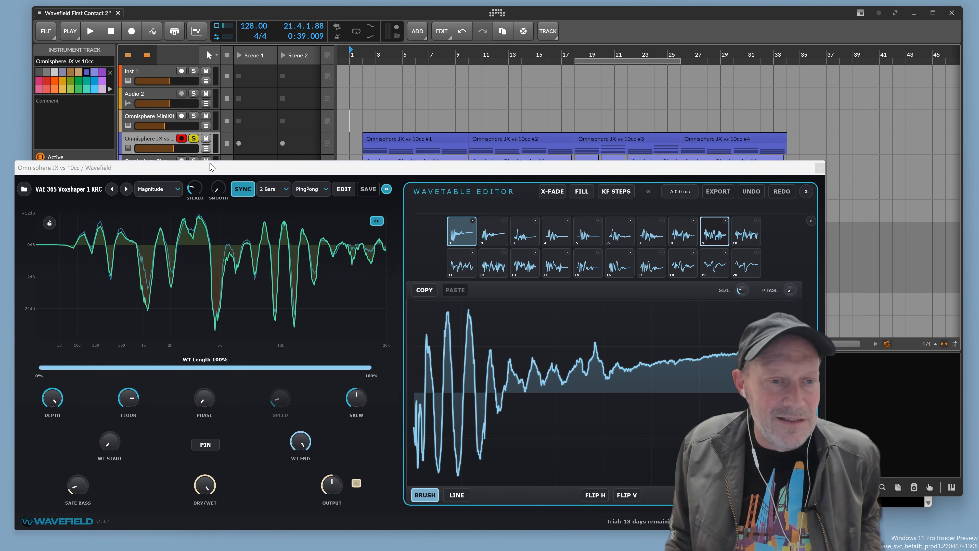
{"action": "left_click", "coordinate": [193, 115]}
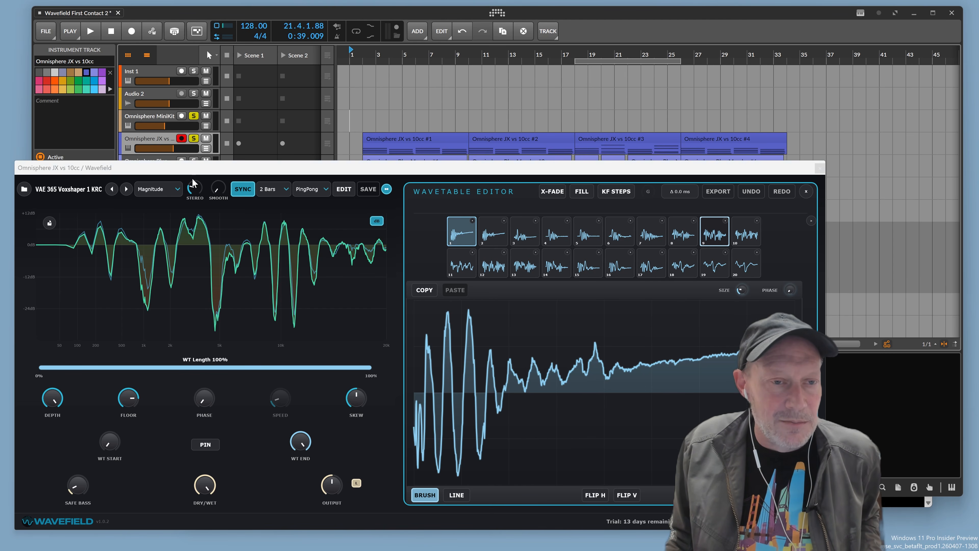
- Close the Wavefield window, bypass the Wavefield device on the JX vs 10cc track, and play the arrangement to hear the unprocessed sound
{"action": "mouse_move", "coordinate": [255, 174]}
{"action": "left_mouse_down"}
{"action": "mouse_move", "coordinate": [263, 181]}
{"action": "mouse_move", "coordinate": [252, 178]}
{"action": "left_mouse_up"}
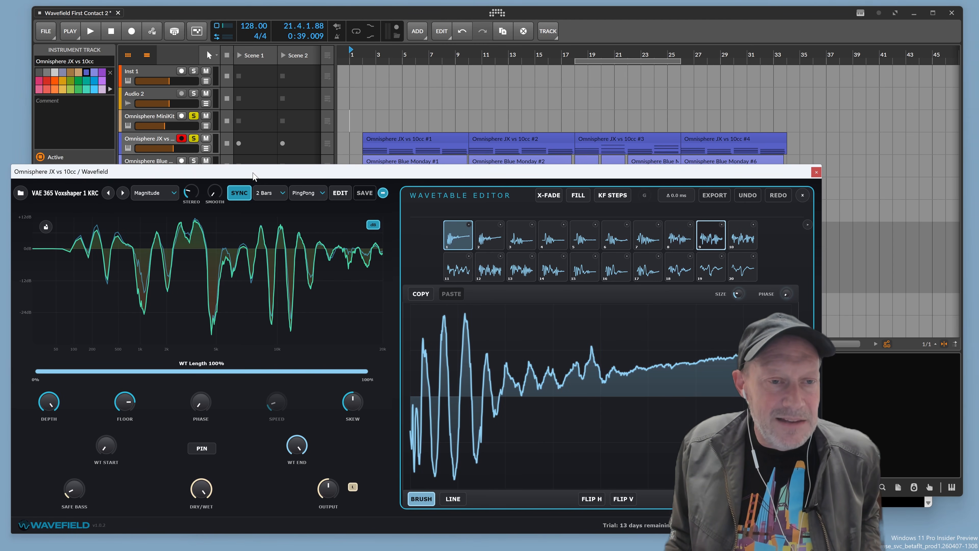
{"action": "left_click", "coordinate": [816, 172]}
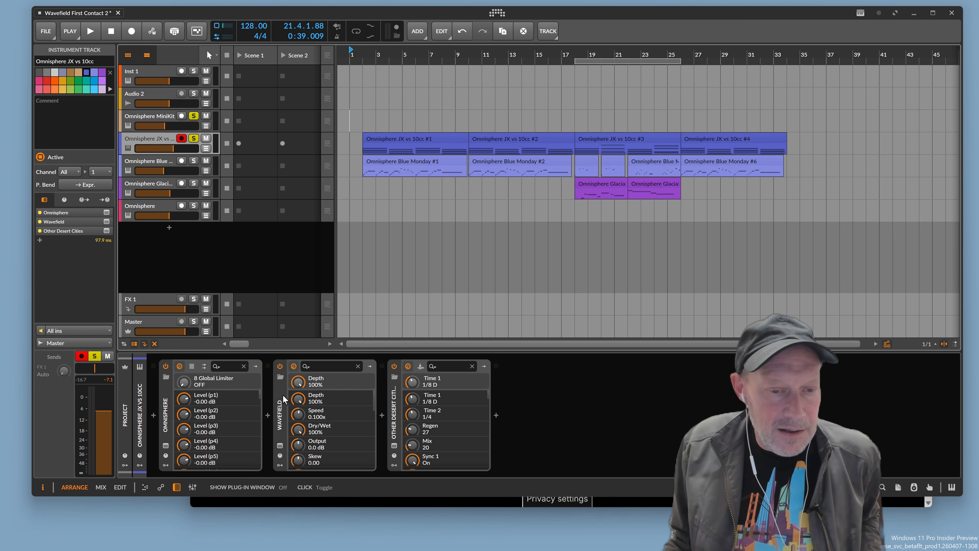
{"action": "left_click", "coordinate": [280, 366]}
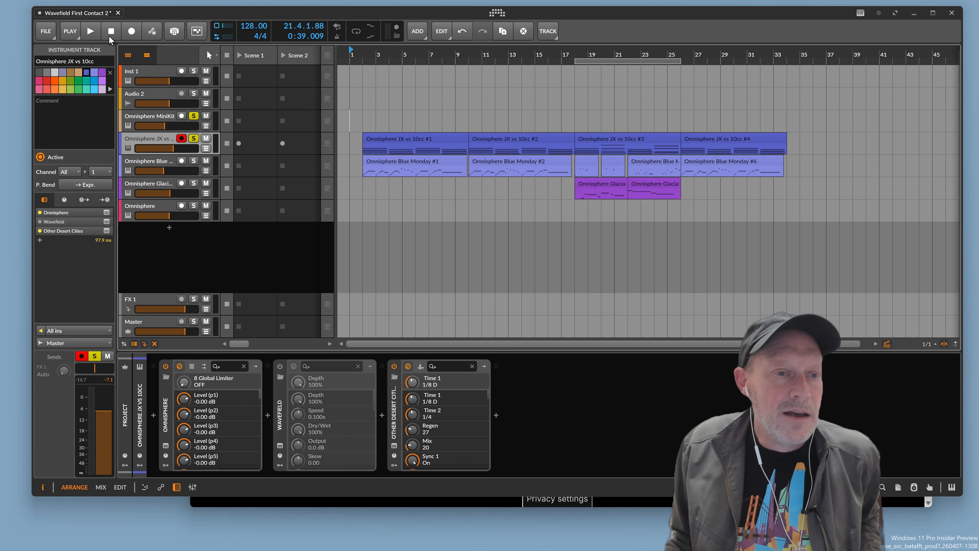
{"action": "left_click", "coordinate": [94, 34]}
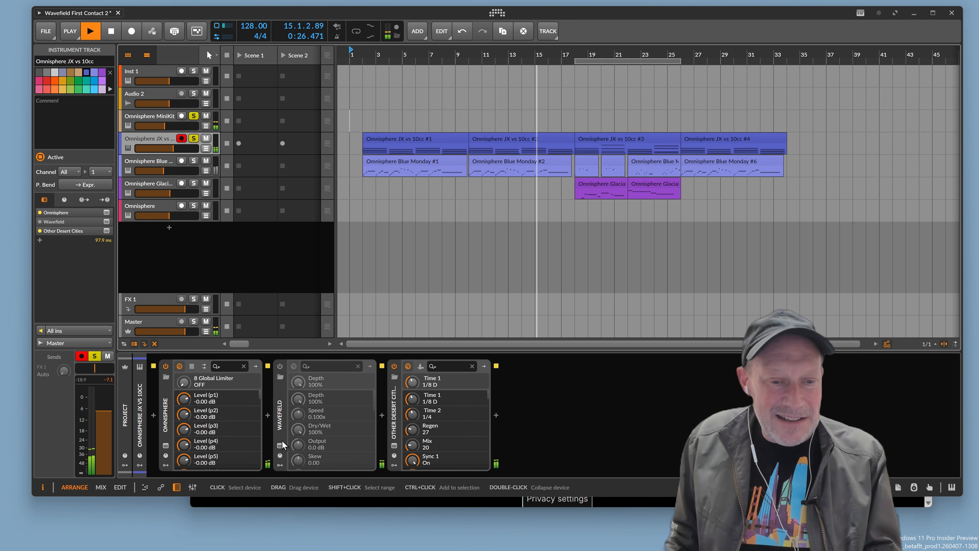
- Re-enable Wavefield during playback and show its plug-in window, placed just below the transport controls
{"action": "left_click", "coordinate": [281, 367]}
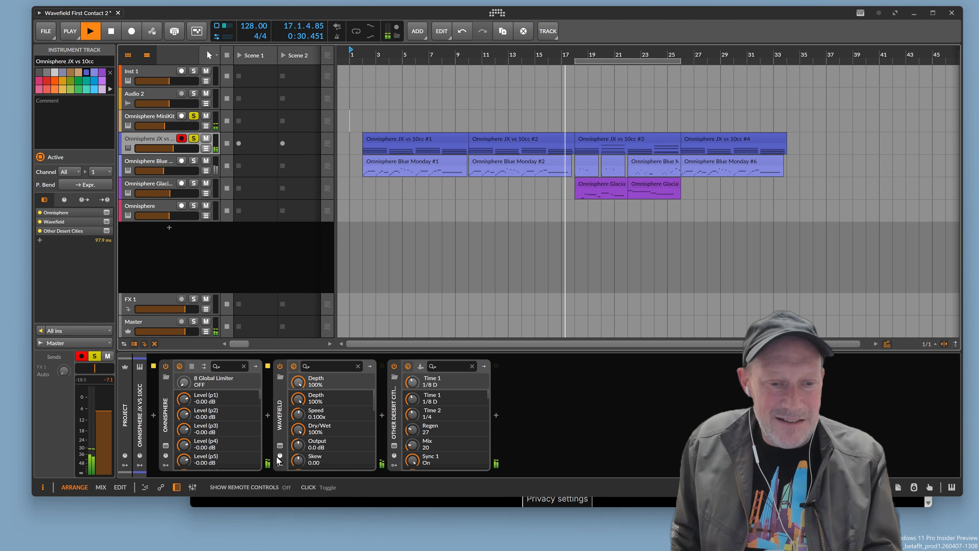
{"action": "left_click", "coordinate": [280, 446]}
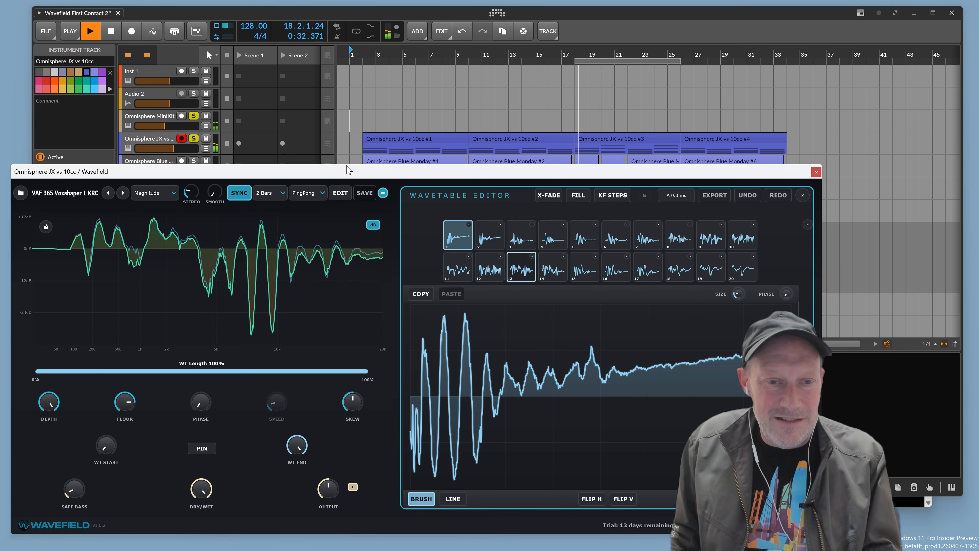
{"action": "left_click_drag", "start_coordinate": [346, 171], "coordinate": [347, 50]}
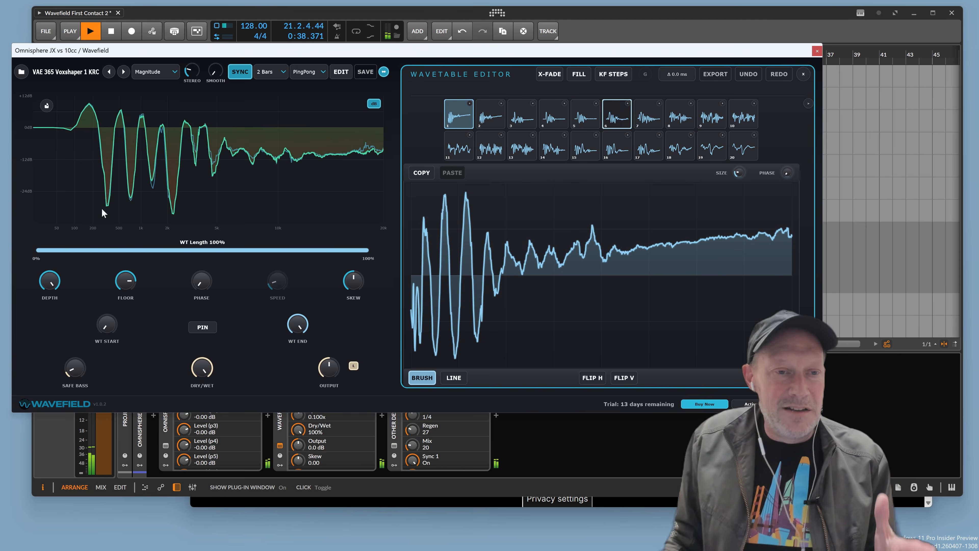
{"action": "mouse_move", "coordinate": [196, 72]}
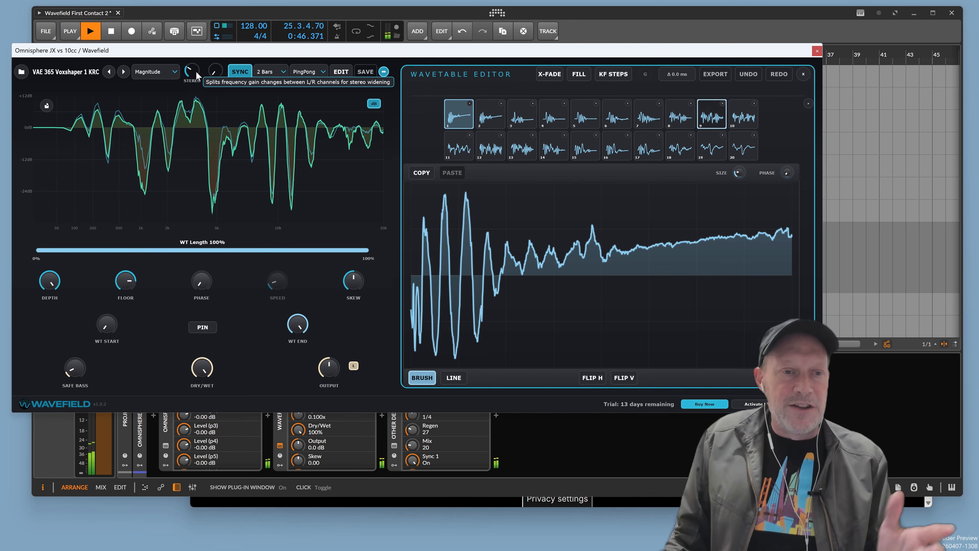
- Load the Morlet 1 KRC preset from Wavefield's user presets and restart playback
{"action": "left_click", "coordinate": [74, 72]}
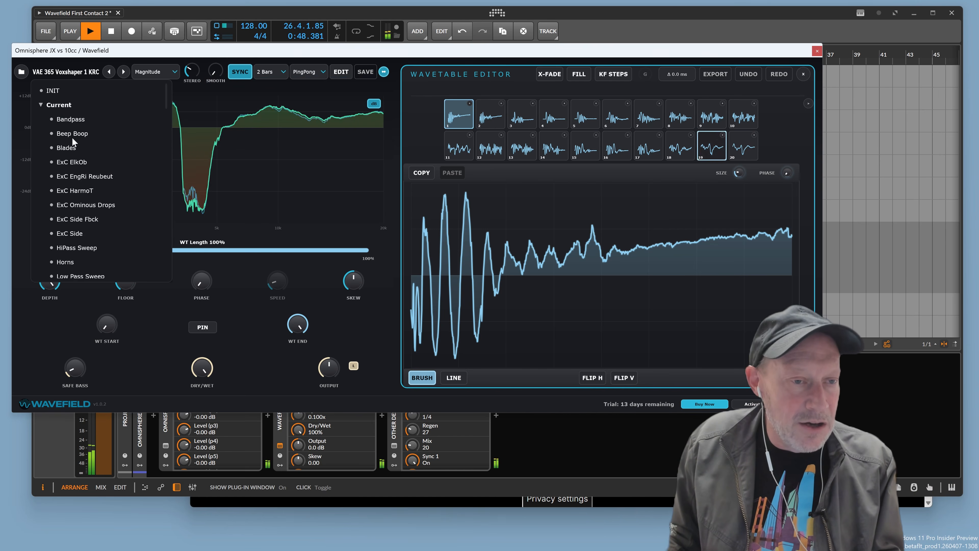
{"action": "left_click", "coordinate": [22, 71]}
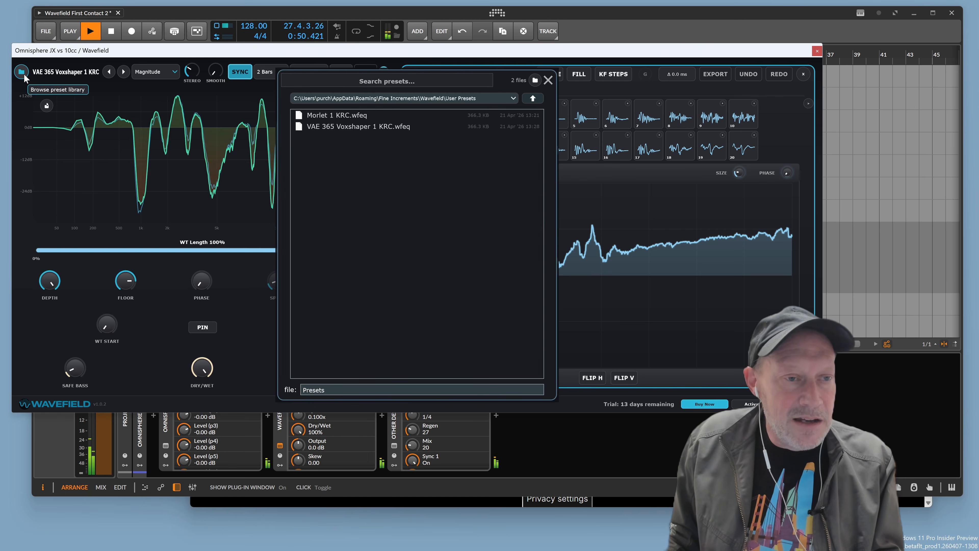
{"action": "left_click", "coordinate": [305, 116]}
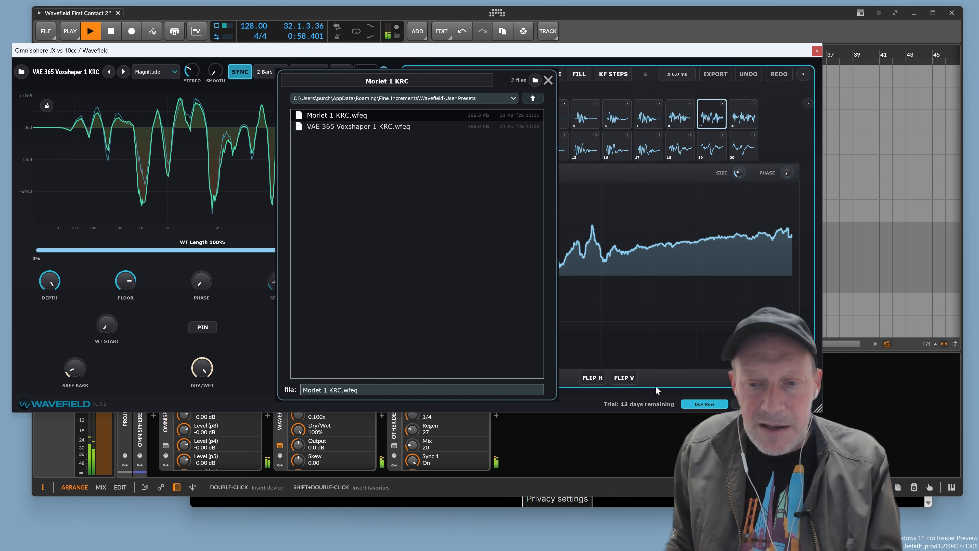
{"action": "double_click", "coordinate": [351, 115]}
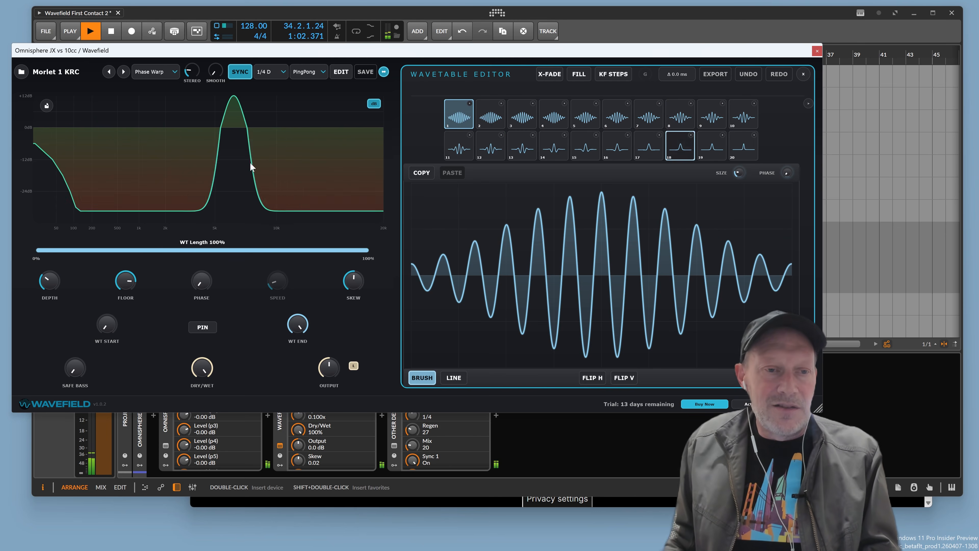
{"action": "left_click", "coordinate": [113, 36]}
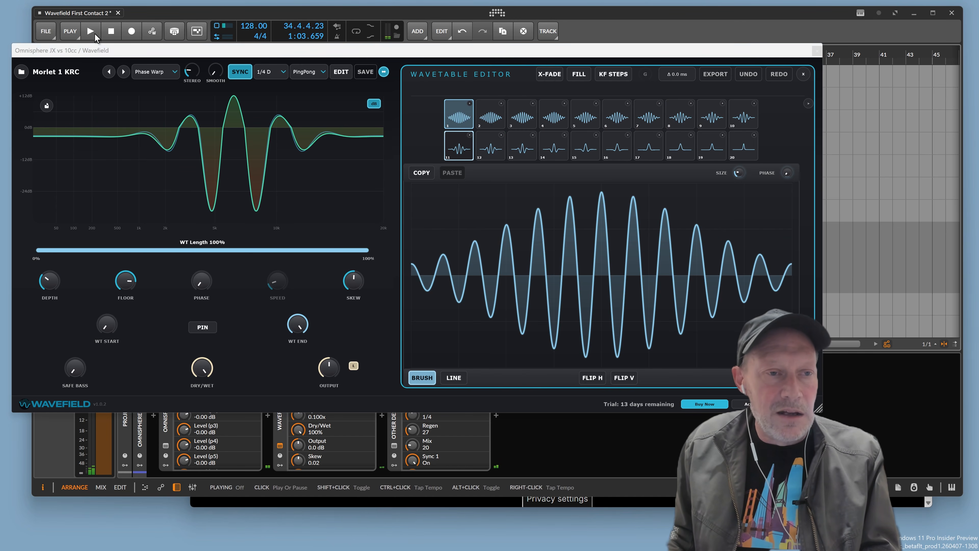
{"action": "left_click", "coordinate": [95, 33]}
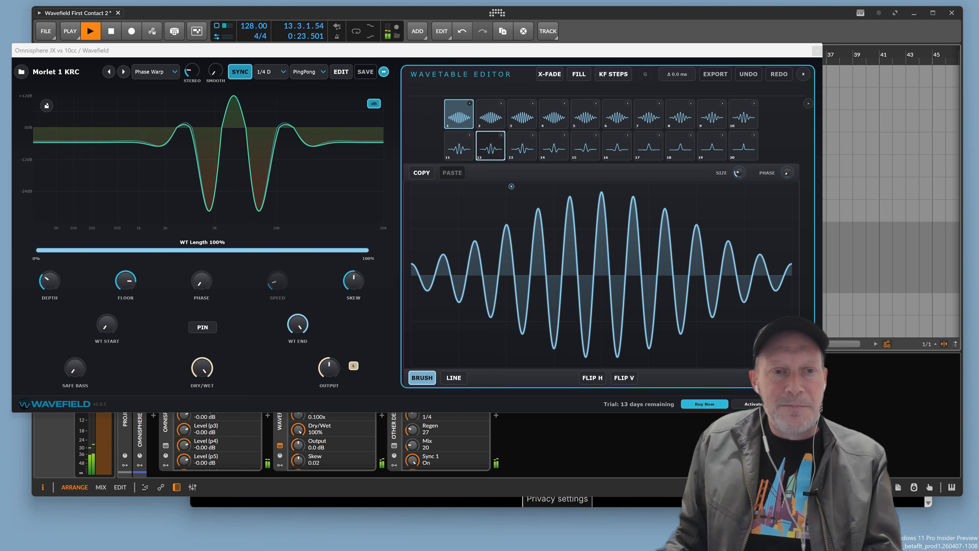
- Hide the Wavetable Editor and load the VAE 365 Voxshaper 1 KRC user preset
{"action": "left_click", "coordinate": [342, 74]}
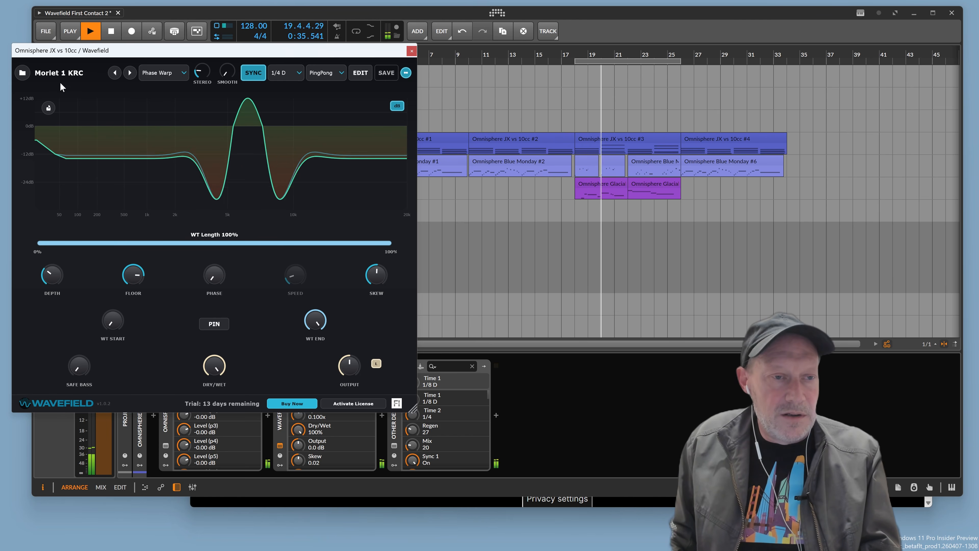
{"action": "left_click", "coordinate": [60, 73]}
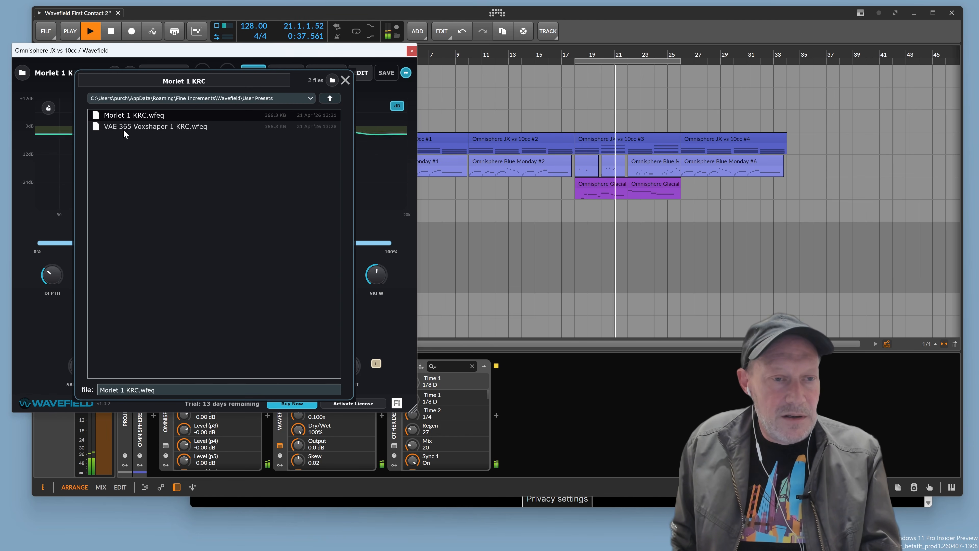
{"action": "left_click", "coordinate": [123, 127]}
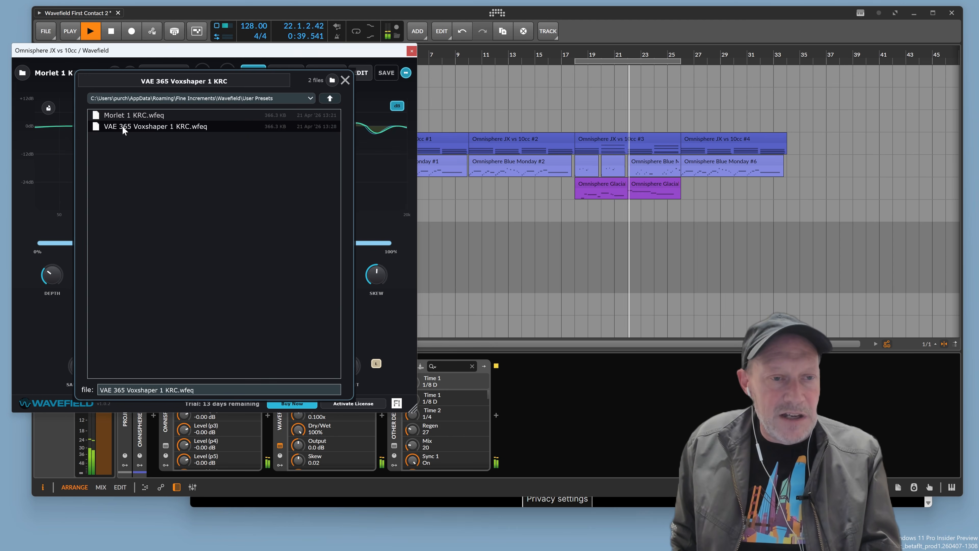
{"action": "double_click", "coordinate": [122, 126]}
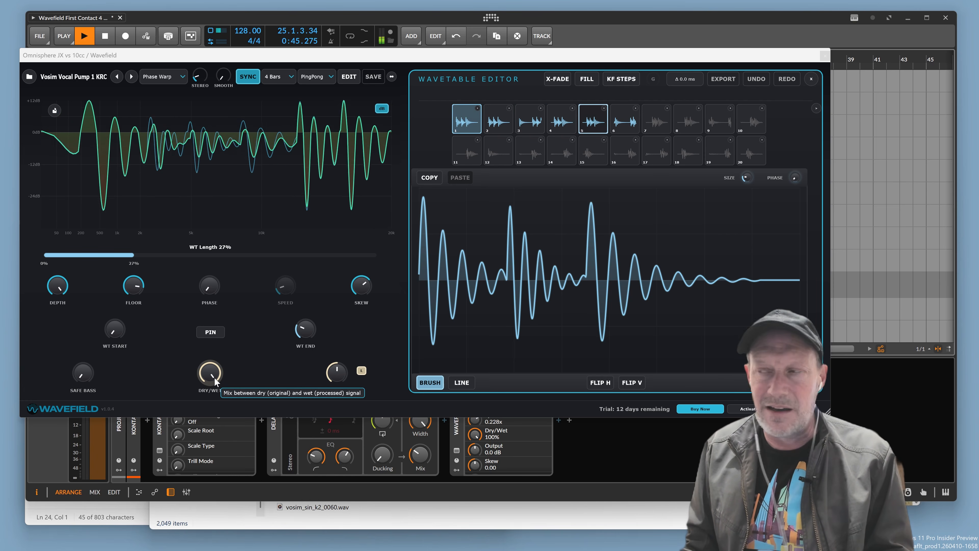
- Compare the Vosim Vocal Pump 1 KRC sound fully dry and at 100% Dry/Wet, and restart playback from the beginning
{"action": "left_click_drag", "start_coordinate": [214, 380], "coordinate": [209, 547]}
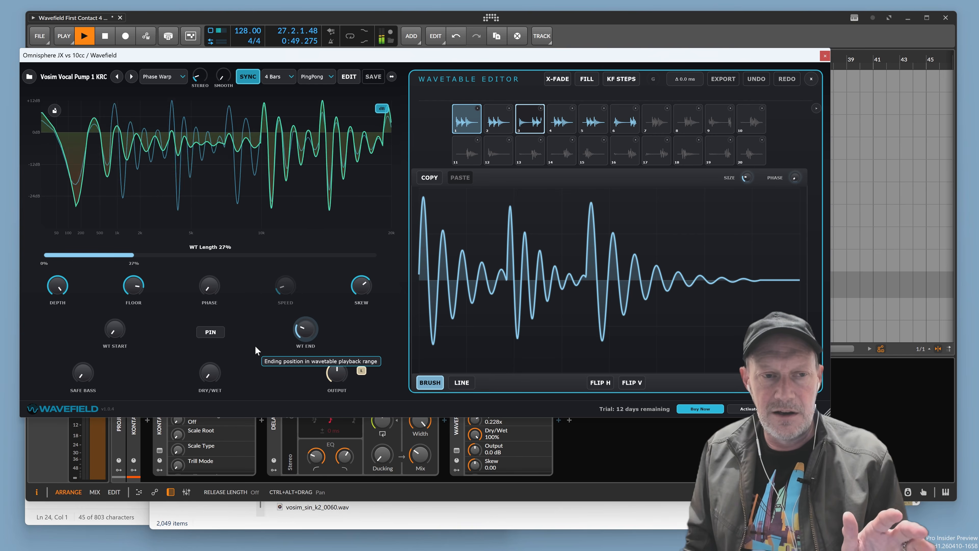
{"action": "left_click_drag", "start_coordinate": [210, 381], "coordinate": [244, 201]}
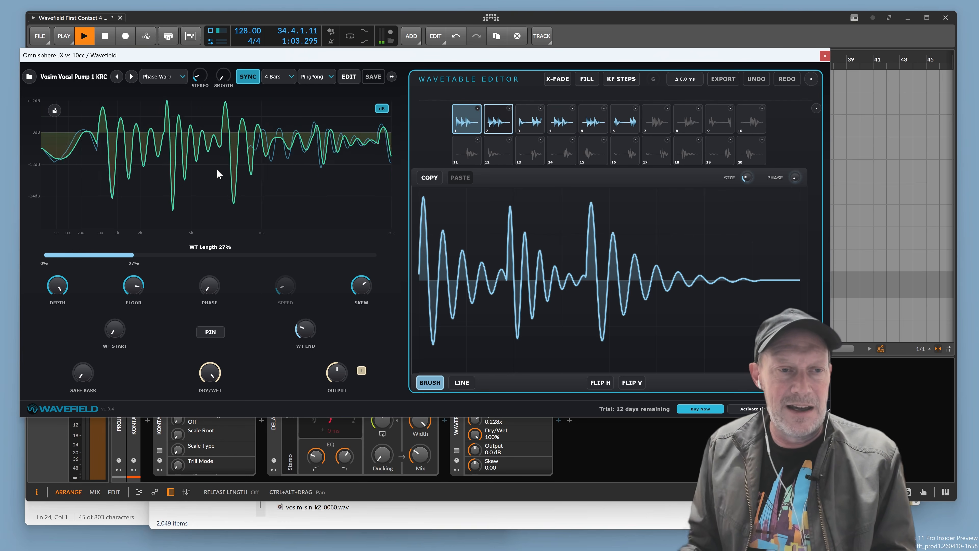
{"action": "left_click", "coordinate": [103, 39]}
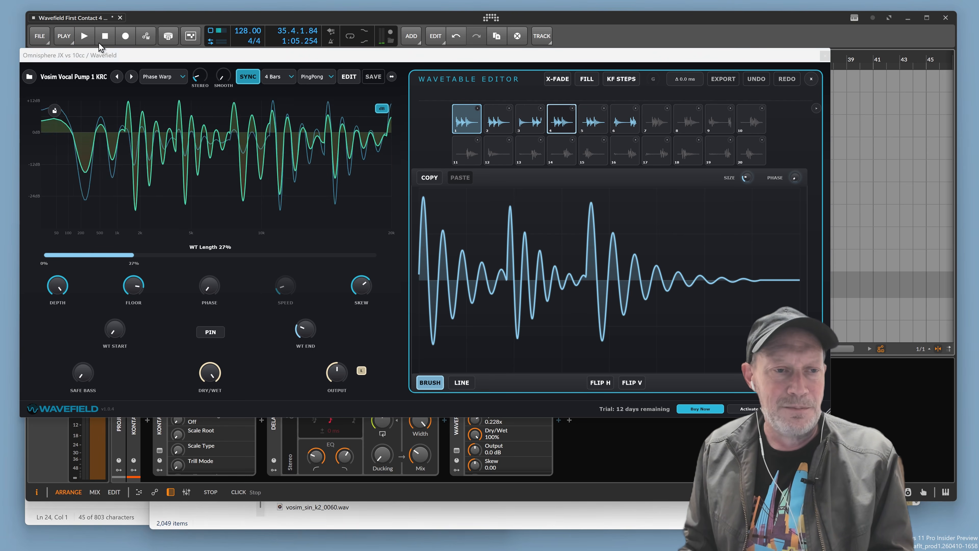
{"action": "left_click", "coordinate": [102, 39]}
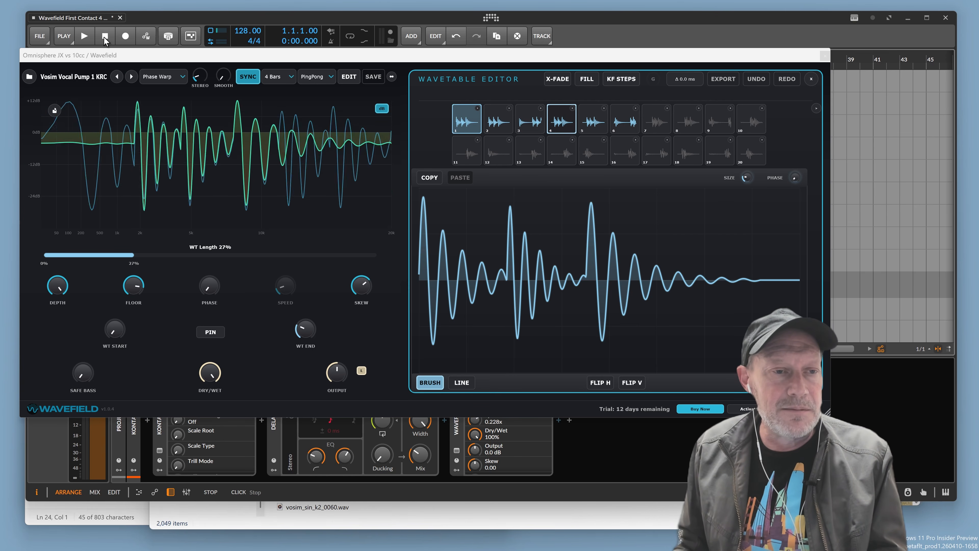
{"action": "key", "text": "space"}
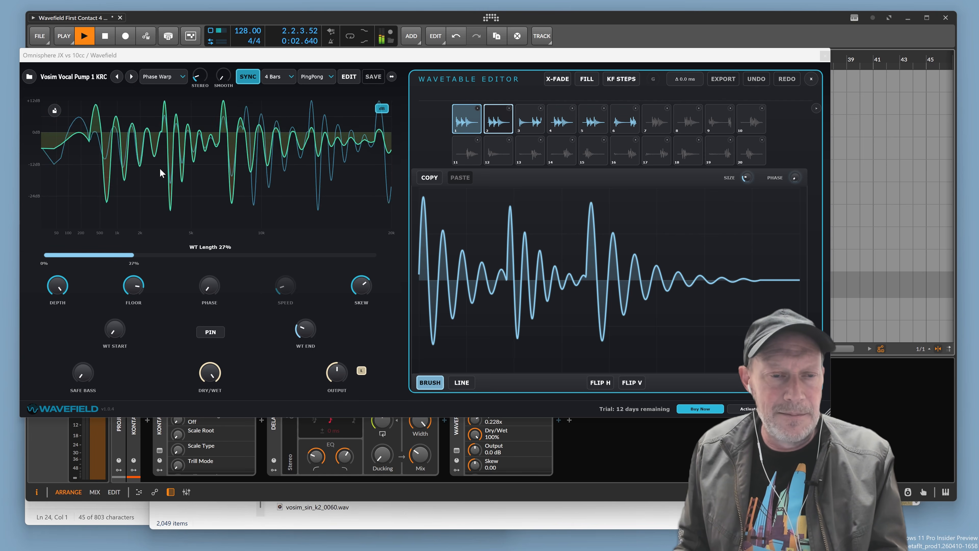
- Audition the Magnitude mode during playback and return Wavefield to Phase Warp
{"action": "left_click", "coordinate": [172, 78]}
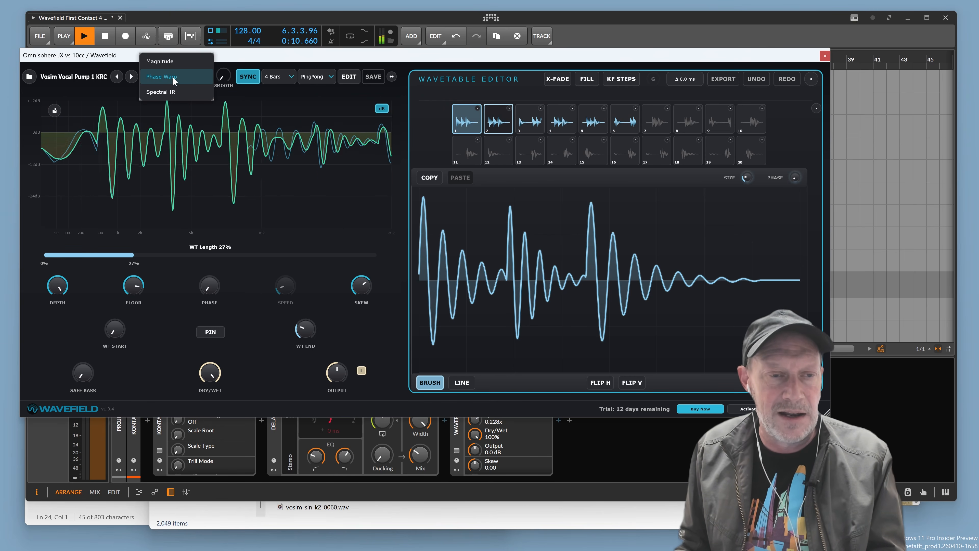
{"action": "left_click", "coordinate": [175, 60]}
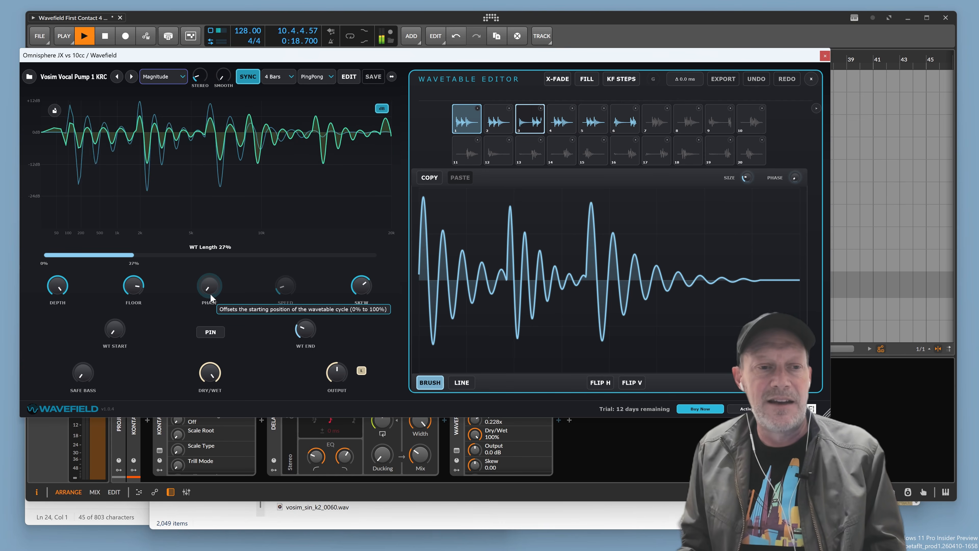
{"action": "left_click", "coordinate": [174, 78]}
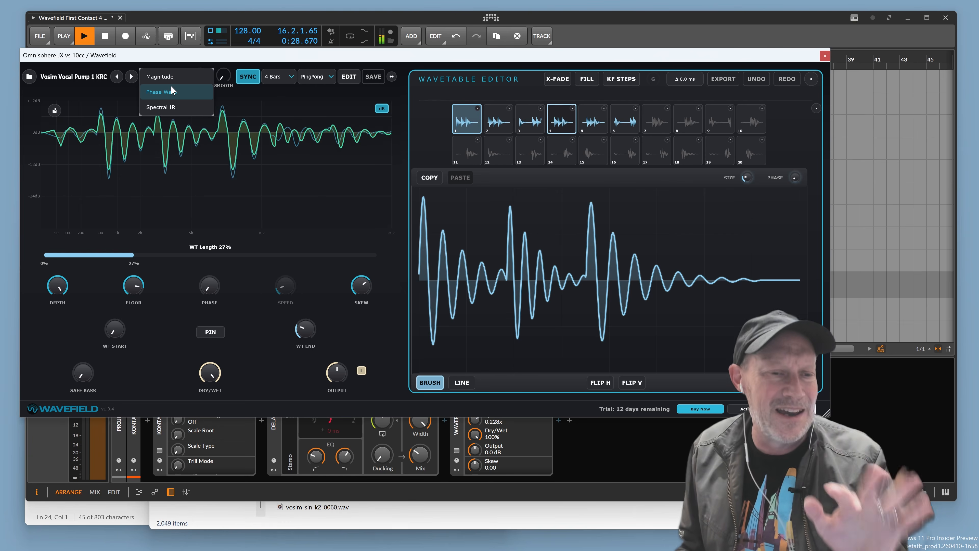
{"action": "left_click", "coordinate": [172, 88]}
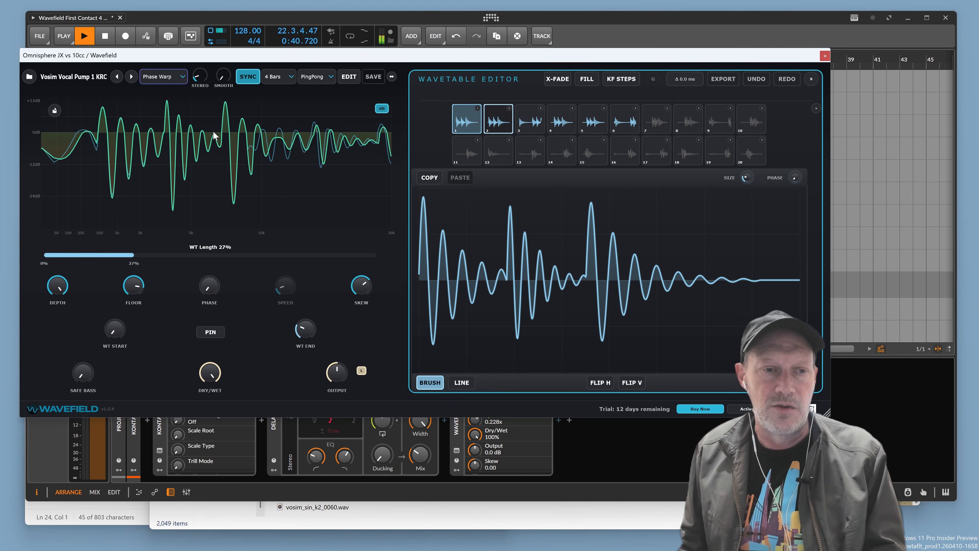
- Switch Wavefield to Spectral IR mode, audition it from the beginning of the song, and stop playback
{"action": "left_click", "coordinate": [167, 76]}
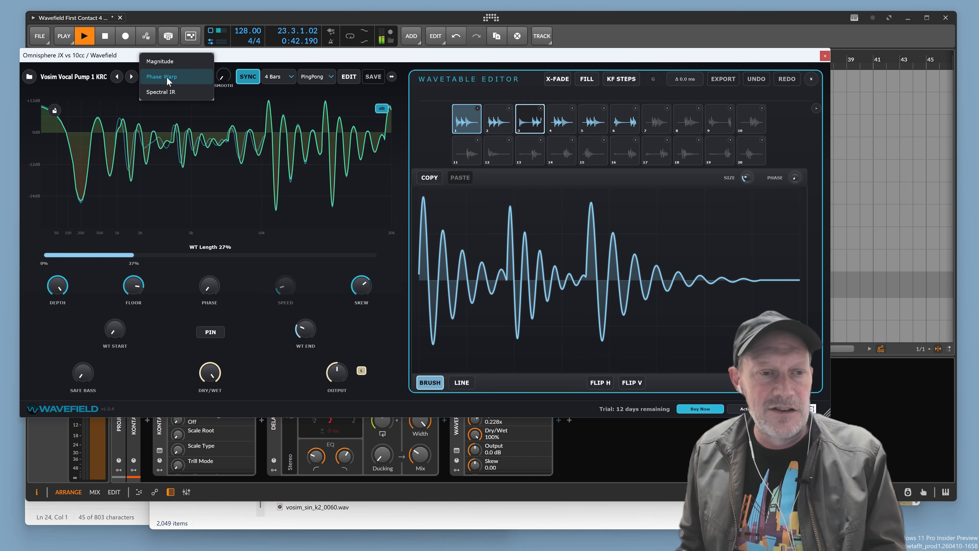
{"action": "left_click", "coordinate": [170, 95]}
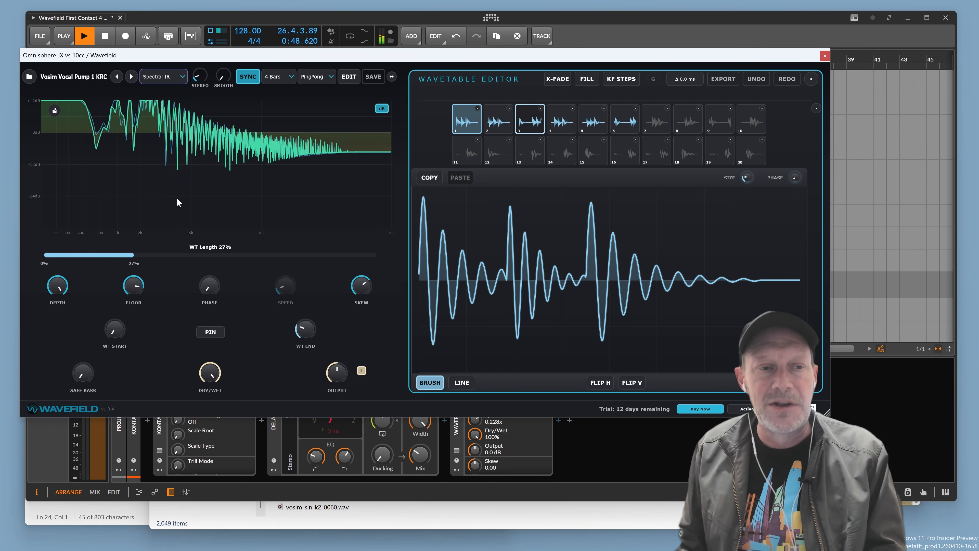
{"action": "left_click", "coordinate": [84, 36]}
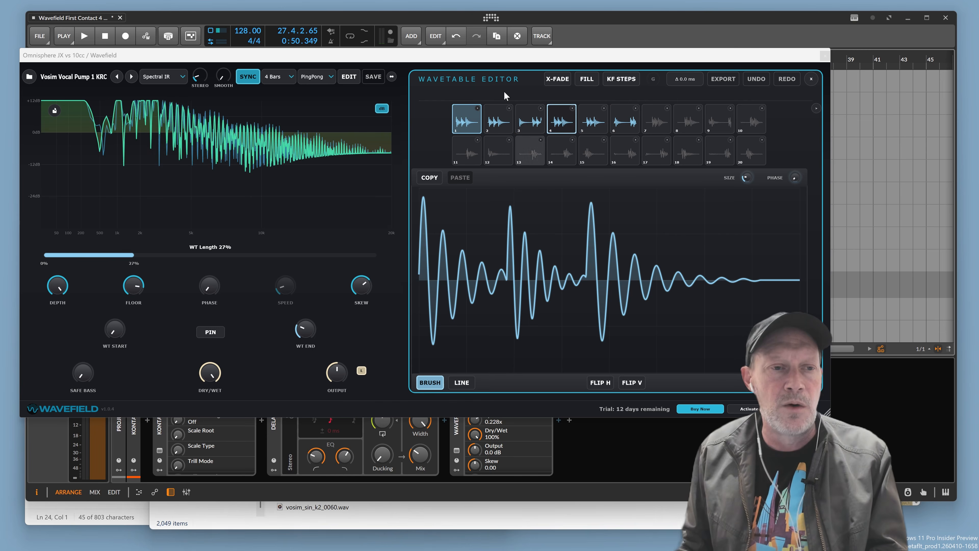
{"action": "left_click", "coordinate": [92, 36]}
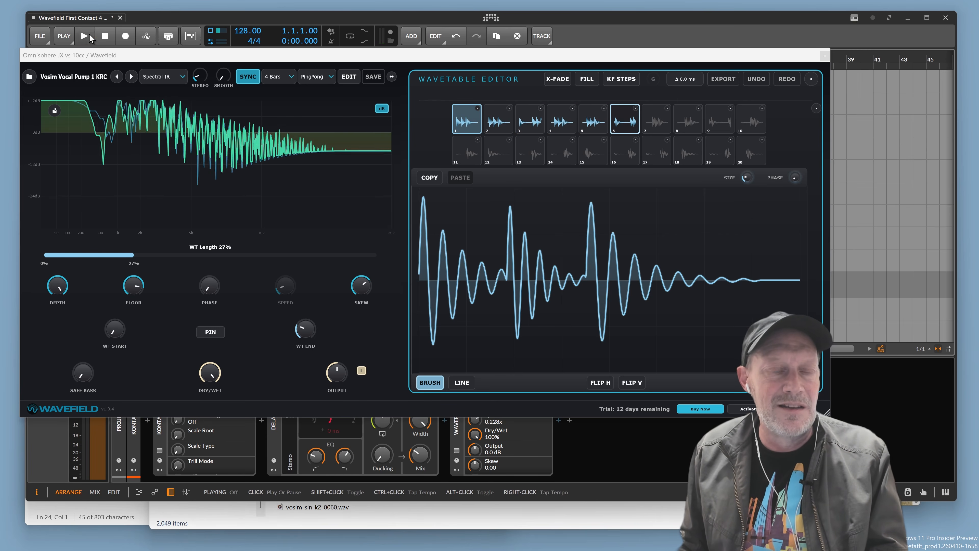
{"action": "left_click", "coordinate": [102, 37]}
{"action": "left_click", "coordinate": [88, 36]}
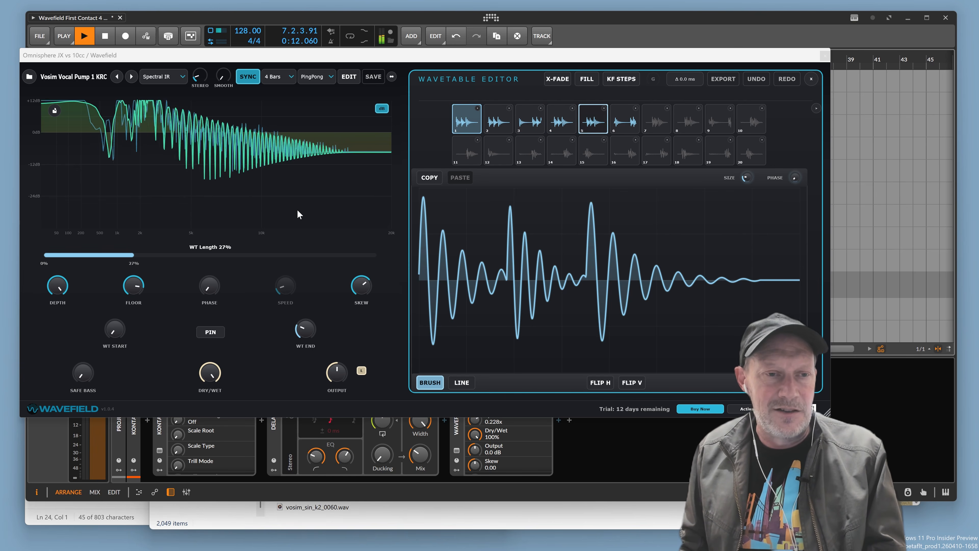
{"action": "left_click", "coordinate": [105, 36]}
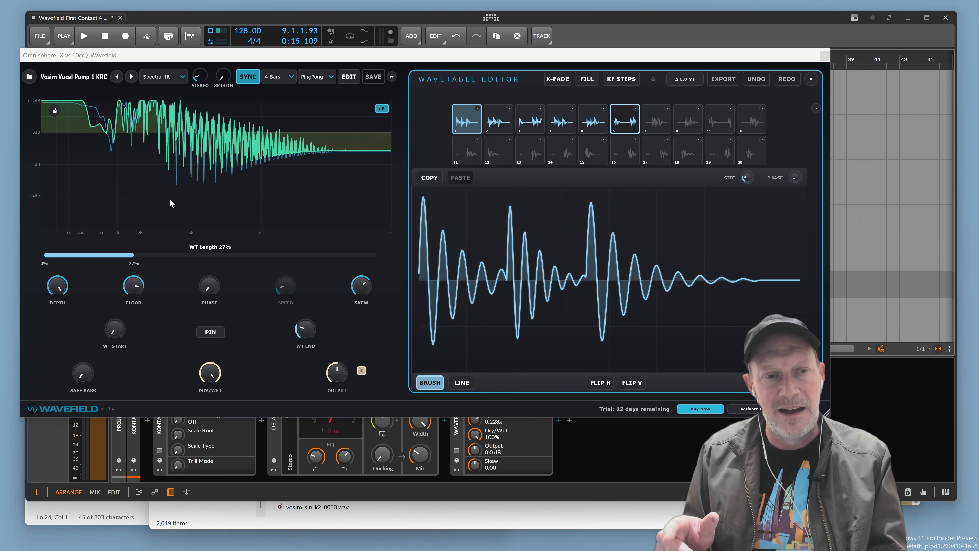
- Switch to the browser and review the Kilohearts Filter Table product page, including its description of the wavetable-powered filtering effect
{"action": "mouse_move", "coordinate": [235, 549]}
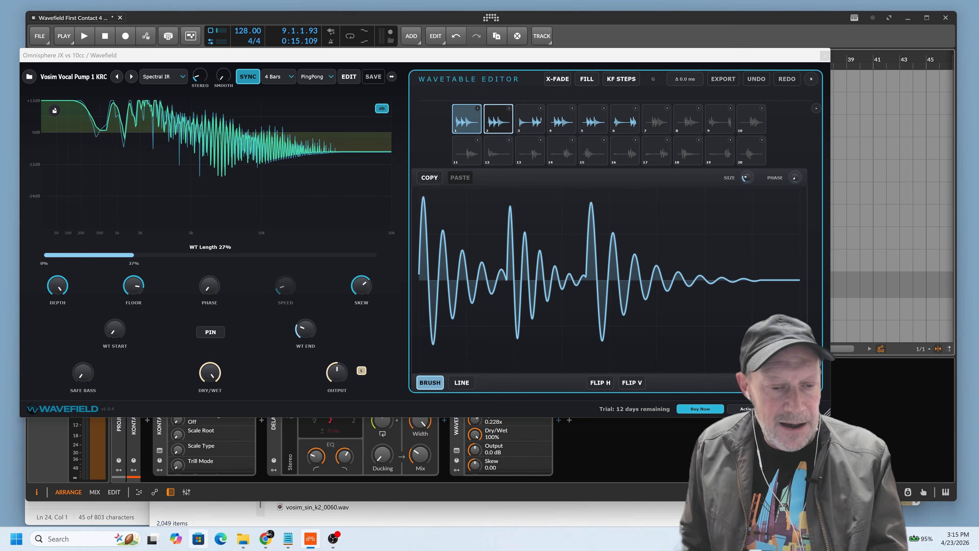
{"action": "left_click", "coordinate": [266, 538]}
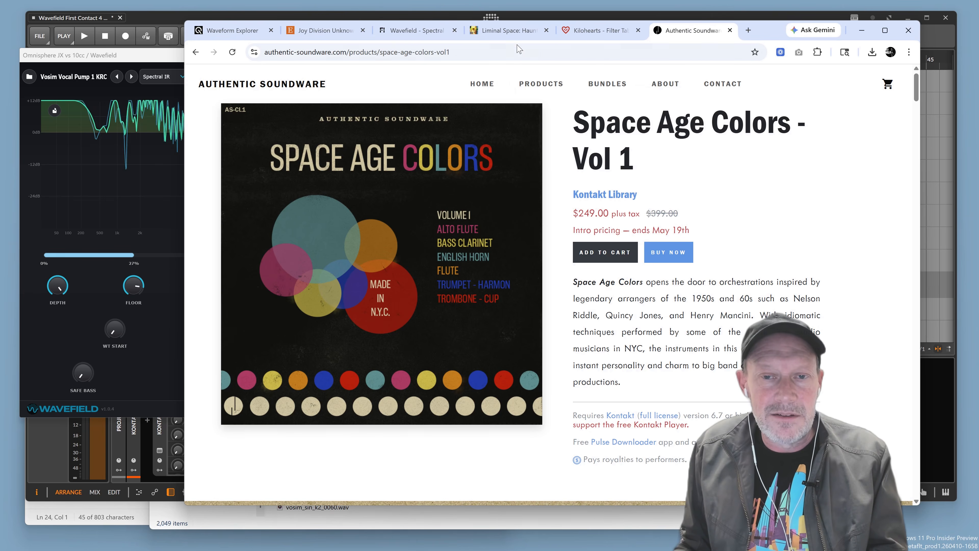
{"action": "left_click", "coordinate": [588, 34]}
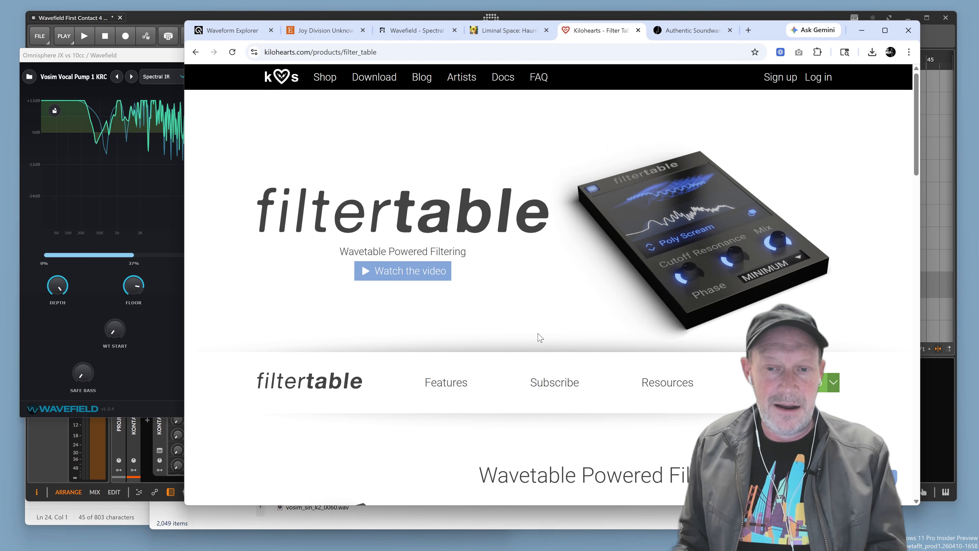
{"action": "scroll", "coordinate": [608, 317], "scroll_direction": "down", "scroll_amount": 5}
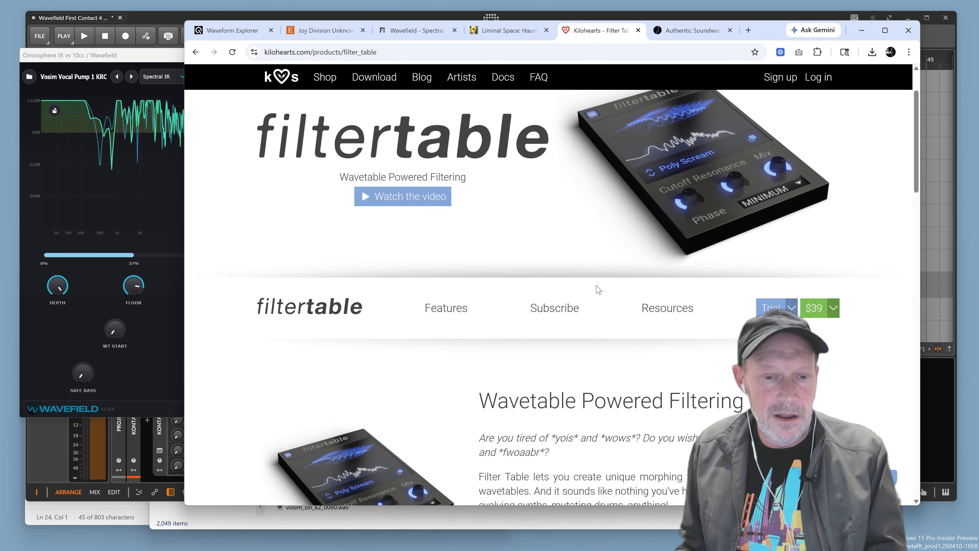
{"action": "scroll", "coordinate": [595, 288], "scroll_direction": "down", "scroll_amount": 3}
{"action": "scroll", "coordinate": [586, 299], "scroll_direction": "up", "scroll_amount": 3}
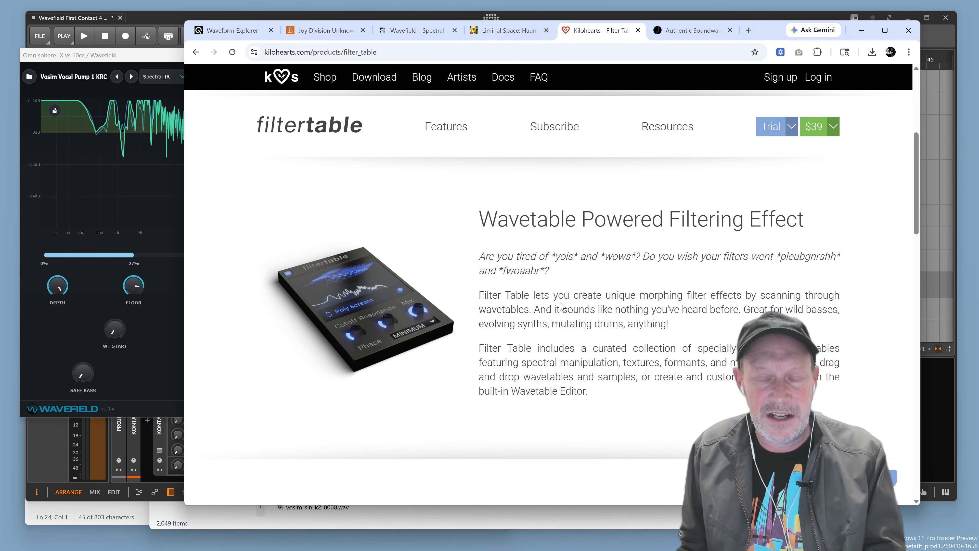
{"action": "scroll", "coordinate": [501, 285], "scroll_direction": "down", "scroll_amount": 8}
{"action": "scroll", "coordinate": [570, 291], "scroll_direction": "up", "scroll_amount": 6}
{"action": "scroll", "coordinate": [559, 274], "scroll_direction": "up", "scroll_amount": 7}
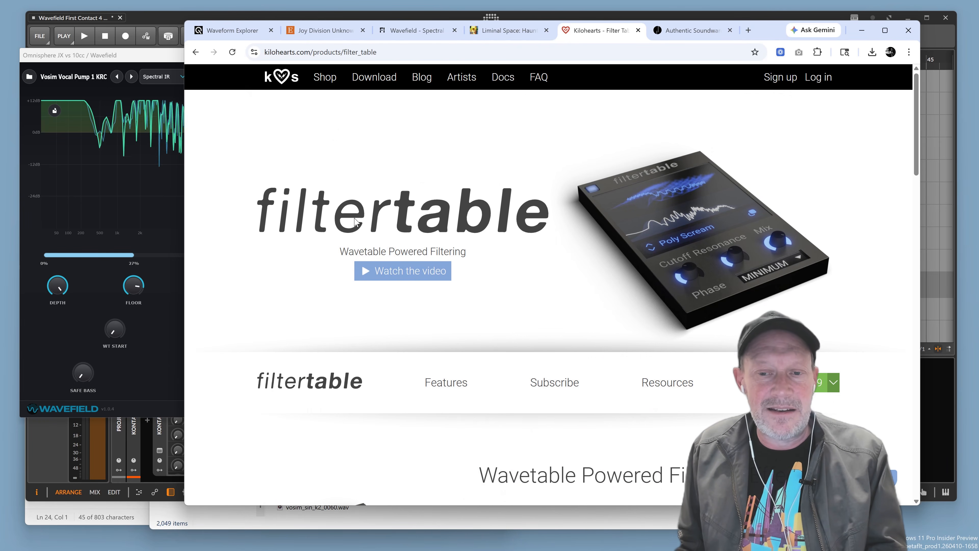
- Switch back to Wavefield in Bitwig Studio, set its mode to Phase Warp, and start playback from the beginning
{"action": "left_click", "coordinate": [167, 195]}
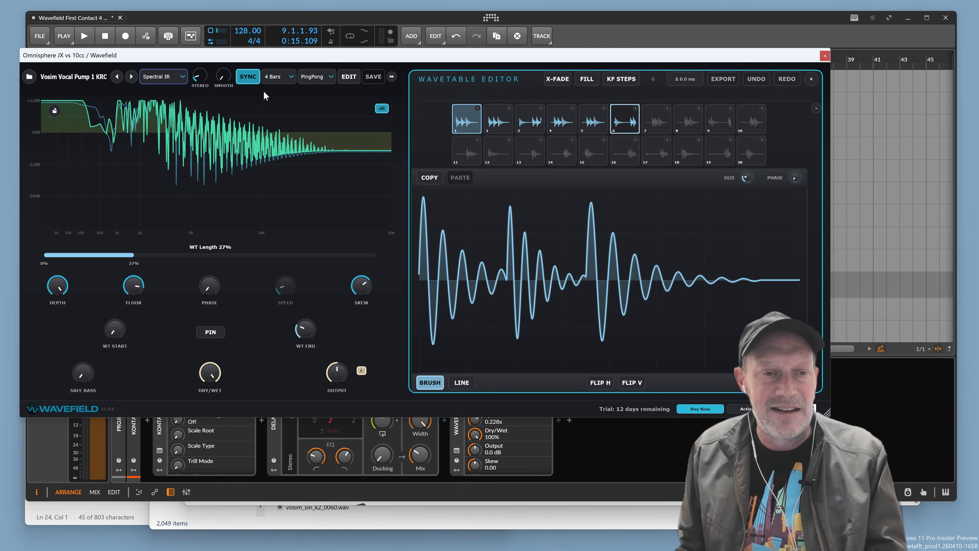
{"action": "left_click", "coordinate": [170, 75]}
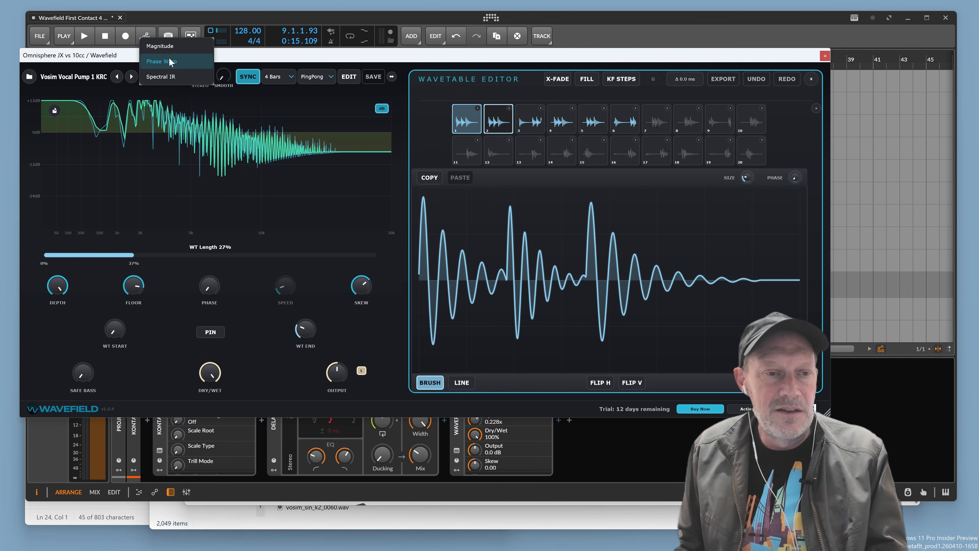
{"action": "left_click", "coordinate": [184, 83]}
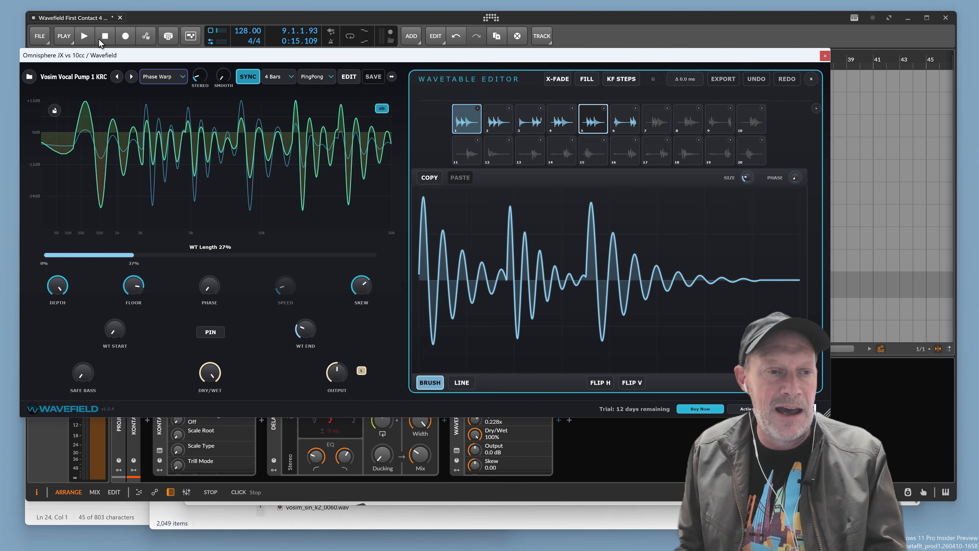
{"action": "left_click", "coordinate": [87, 41]}
{"action": "left_click", "coordinate": [87, 41]}
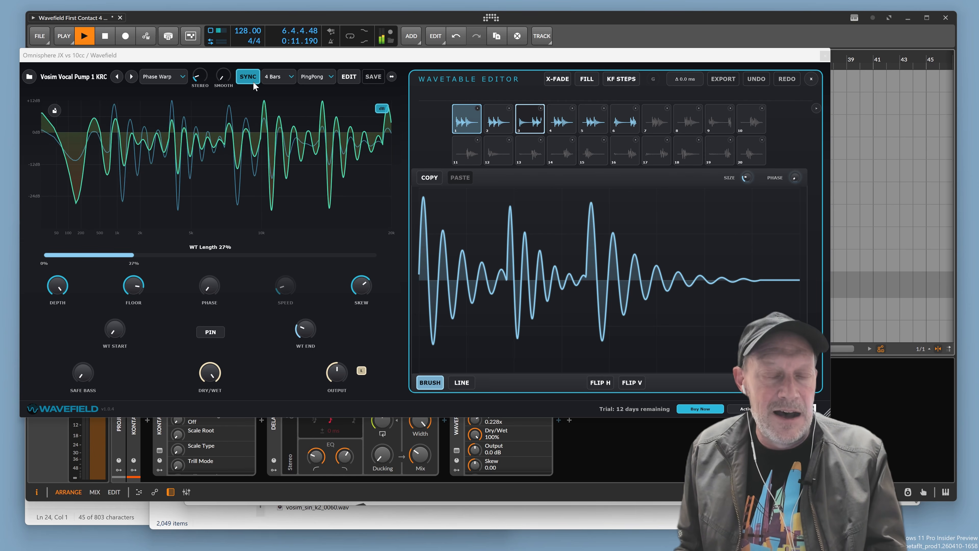
- Audition Wavefield's sync rates 1/16 D and 1/4 D during playback and return the rate to 4 Bars
{"action": "left_click", "coordinate": [282, 78]}
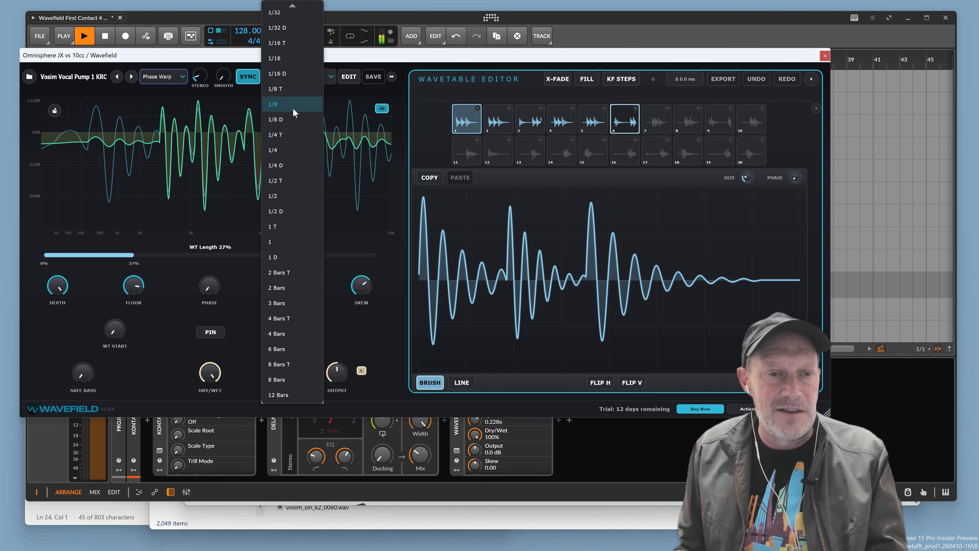
{"action": "left_click", "coordinate": [283, 75]}
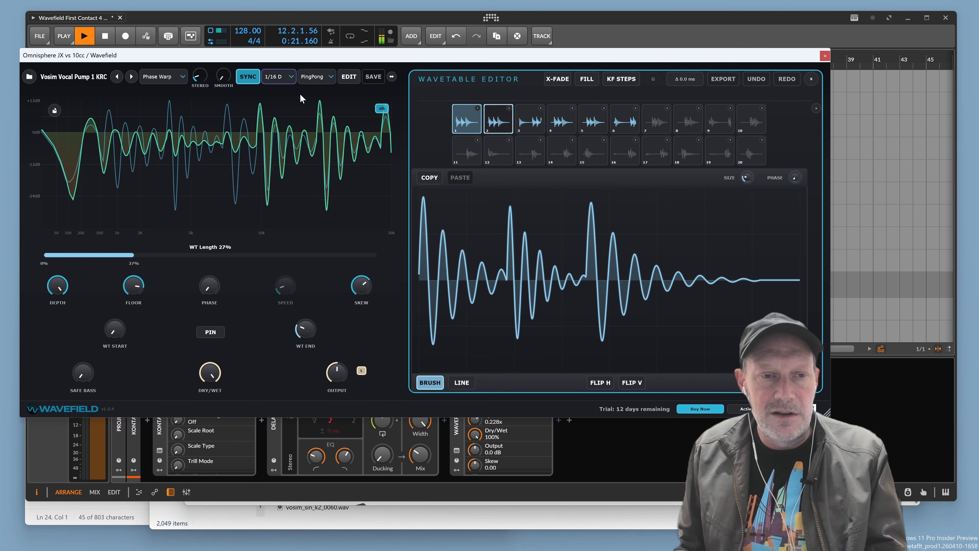
{"action": "left_click", "coordinate": [290, 79]}
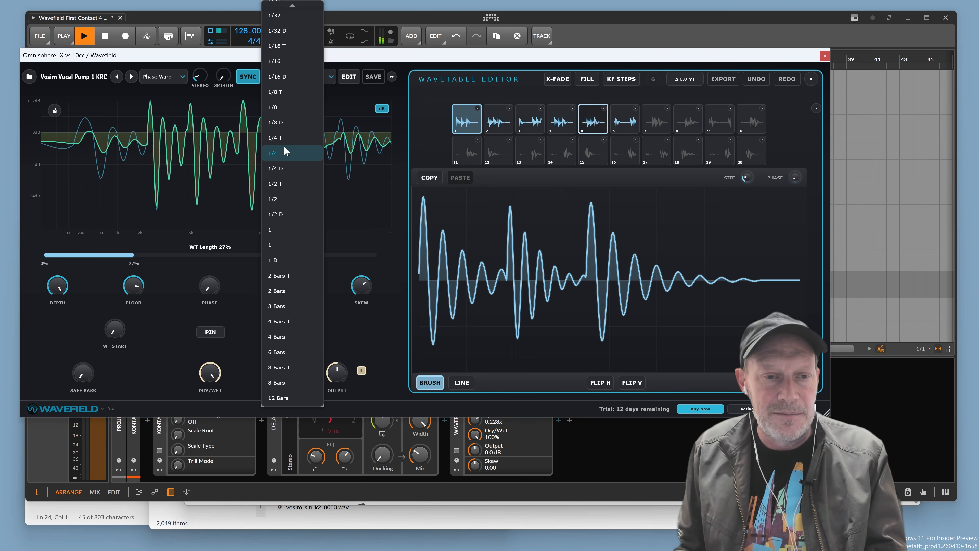
{"action": "left_click", "coordinate": [282, 164]}
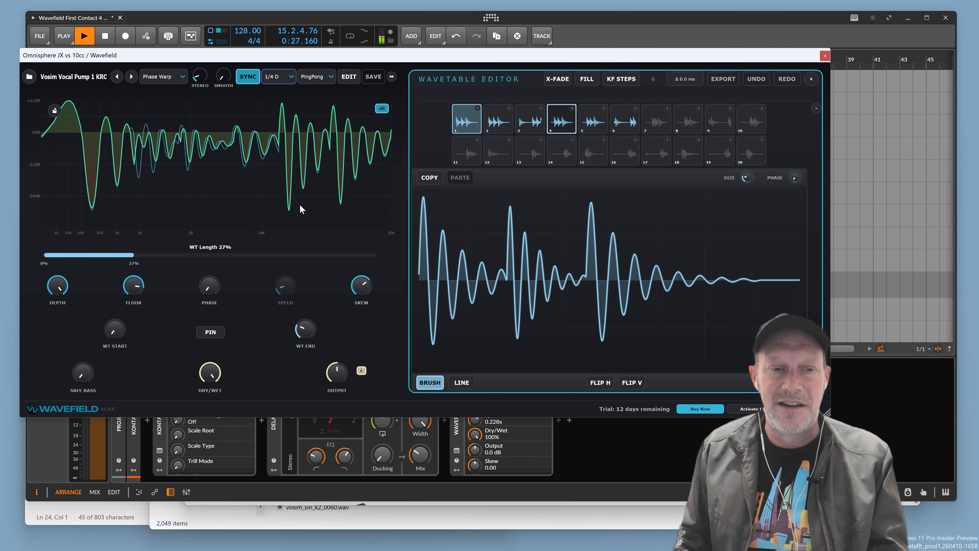
{"action": "left_click", "coordinate": [288, 76]}
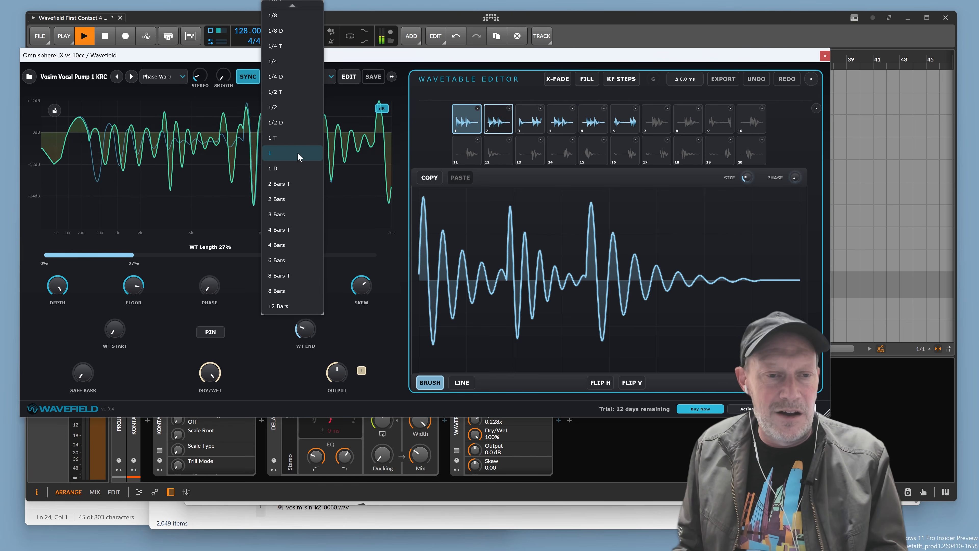
{"action": "left_click", "coordinate": [295, 243]}
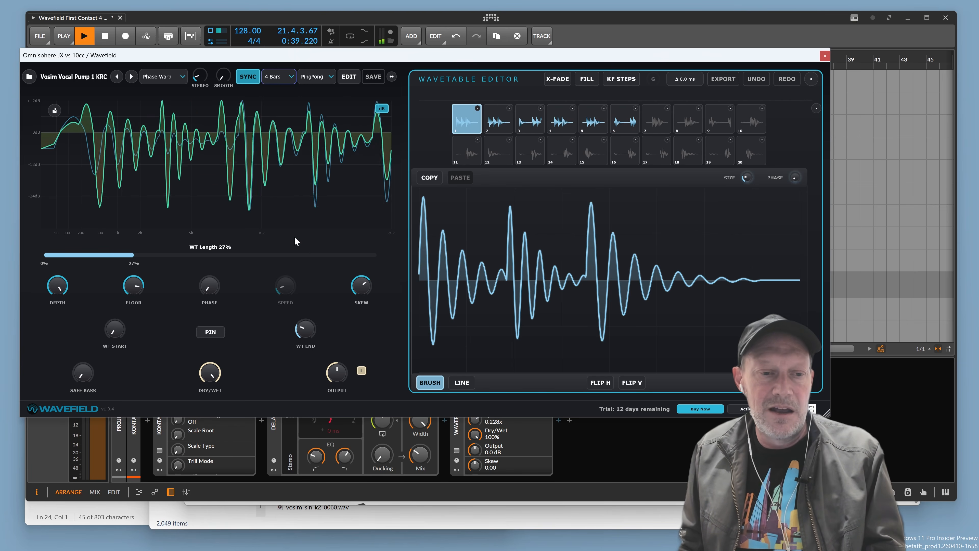
- Turn off Wavefield's Sync, stop playback, and try Speed at maximum before lowering it to 0.02x
{"action": "left_click", "coordinate": [243, 76]}
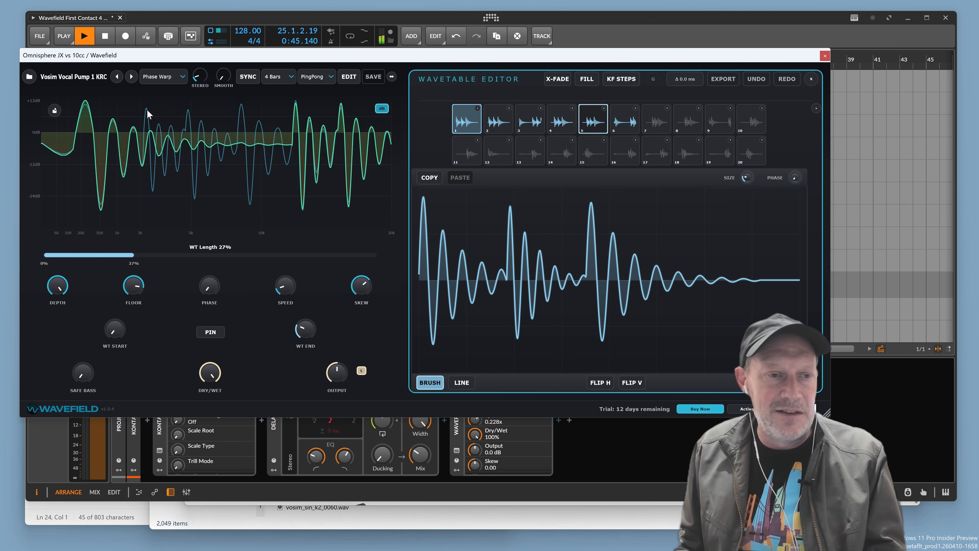
{"action": "left_click", "coordinate": [111, 29]}
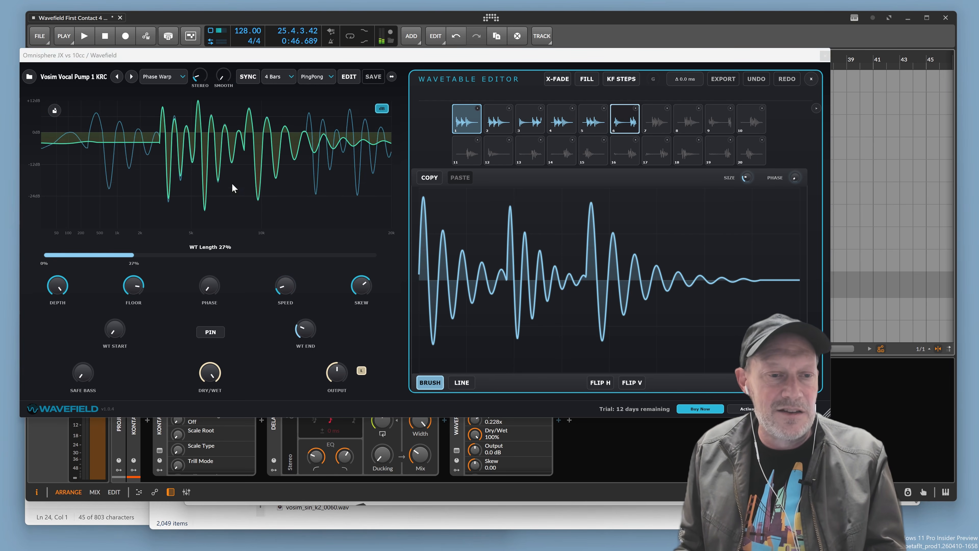
{"action": "left_click_drag", "start_coordinate": [294, 287], "coordinate": [308, 209]}
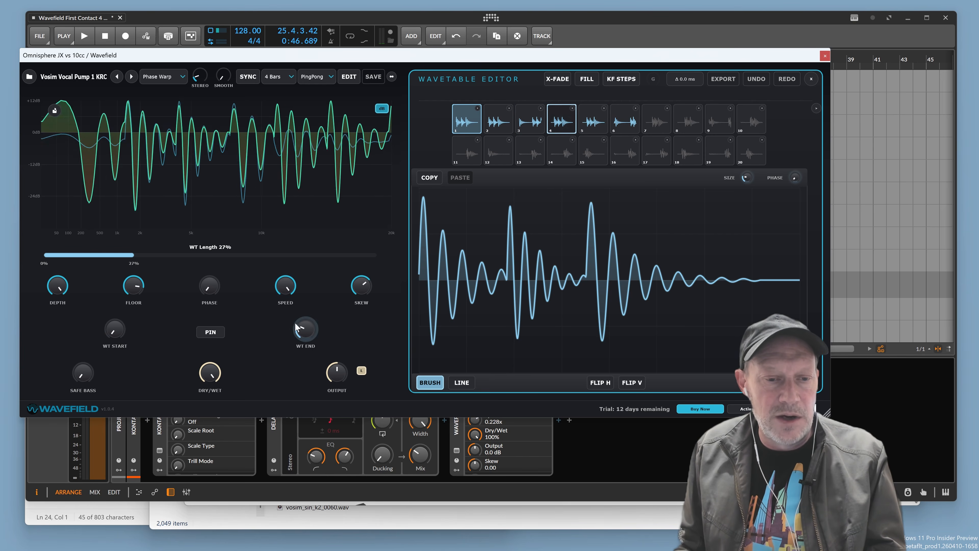
{"action": "left_click_drag", "start_coordinate": [303, 301], "coordinate": [273, 373]}
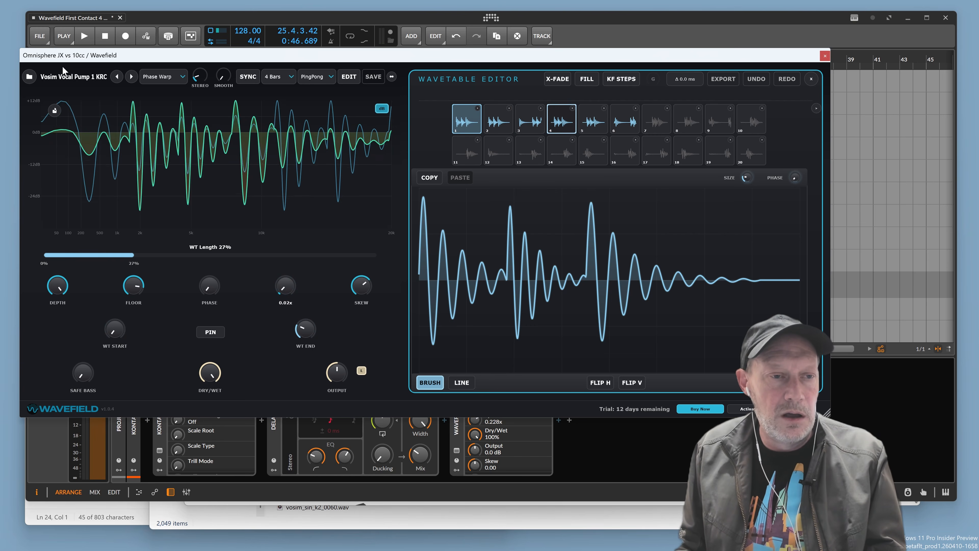
- Play the track from the beginning and raise Wavefield's free-running Speed to slightly below its midpoint
{"action": "left_click", "coordinate": [84, 36]}
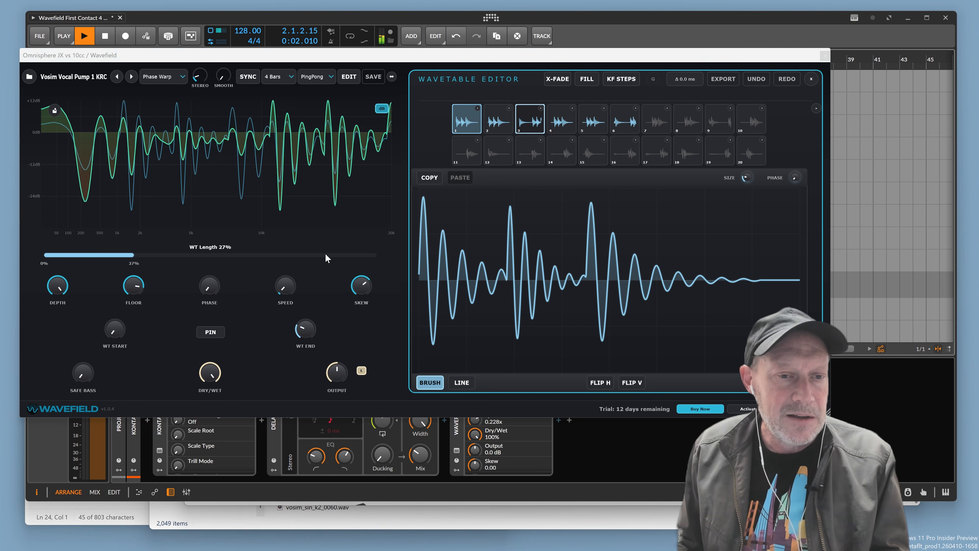
{"action": "left_click", "coordinate": [290, 285]}
{"action": "left_click_drag", "start_coordinate": [286, 272], "coordinate": [286, 234]}
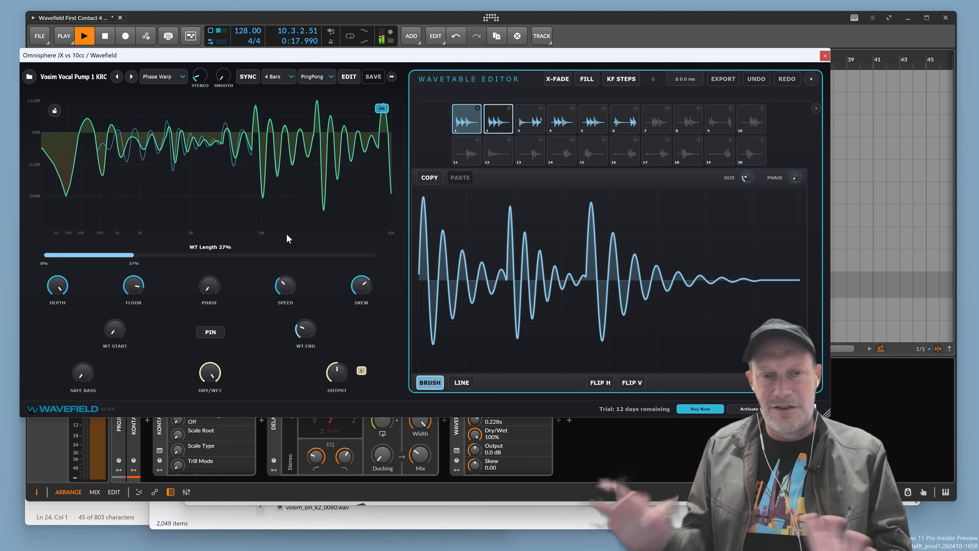
- Re-enable Wavefield's Sync at 4 Bars and set the wavetable scan direction to Forward
{"action": "left_click", "coordinate": [248, 77]}
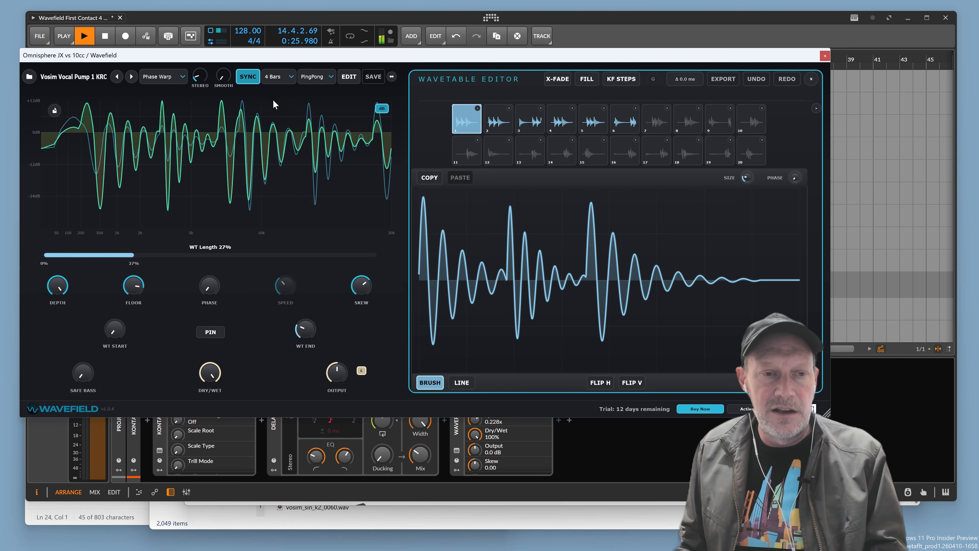
{"action": "left_click", "coordinate": [315, 80]}
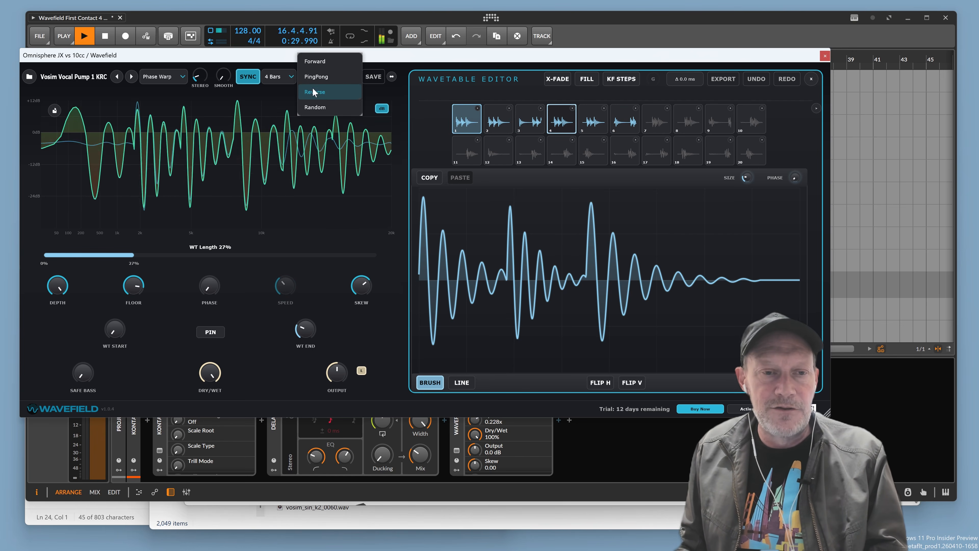
{"action": "left_click", "coordinate": [321, 63]}
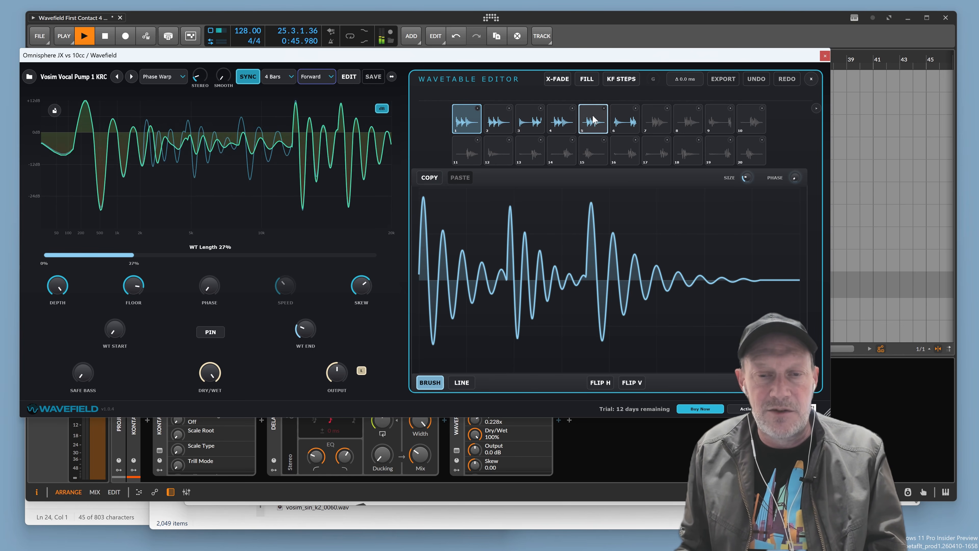
- Try X-Fade in the Wavetable Editor and switch it off, then enable KF Steps and stop playback
{"action": "left_click", "coordinate": [558, 79]}
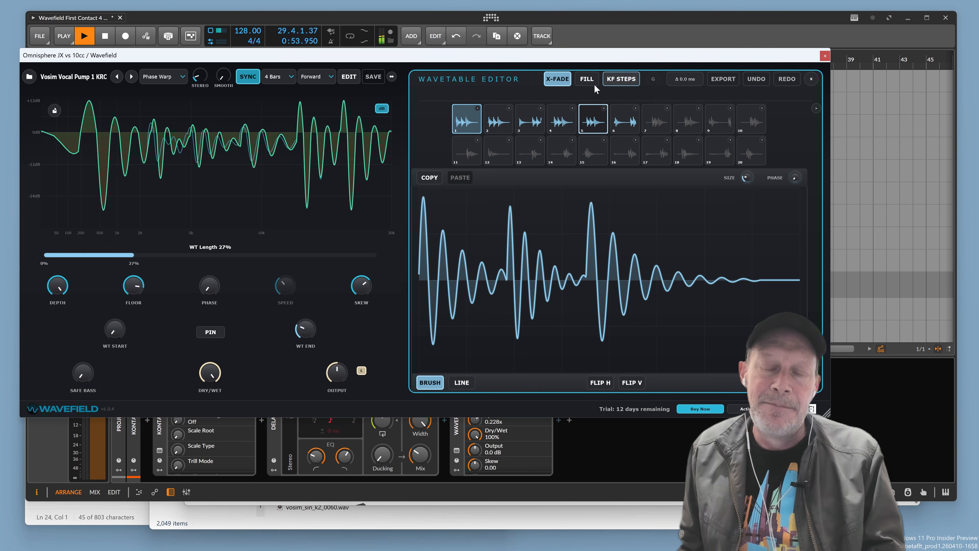
{"action": "left_click", "coordinate": [551, 86]}
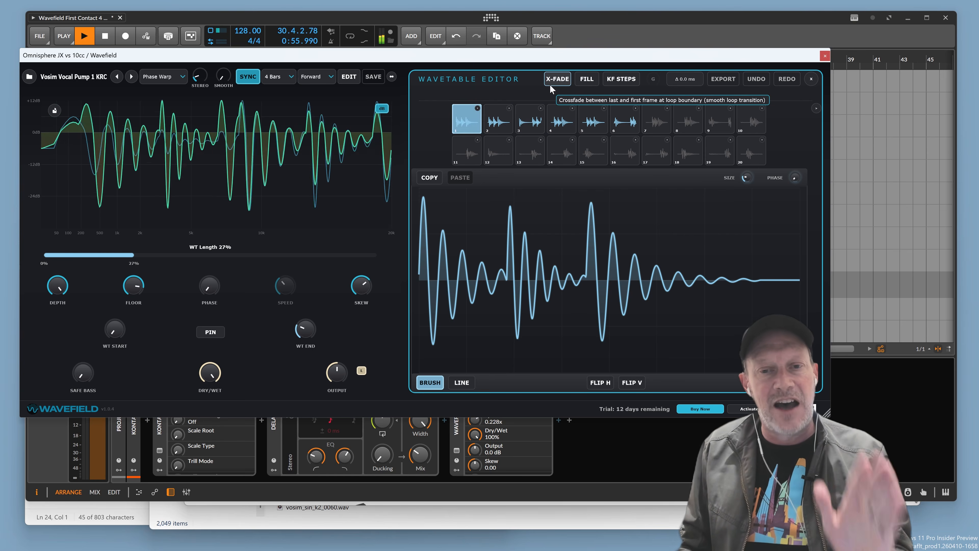
{"action": "left_click", "coordinate": [620, 79]}
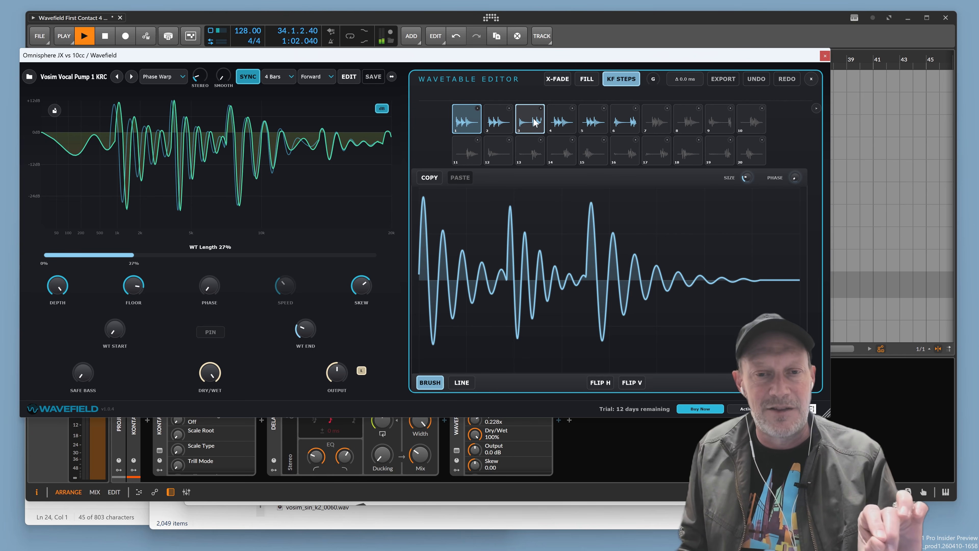
{"action": "left_click", "coordinate": [105, 37]}
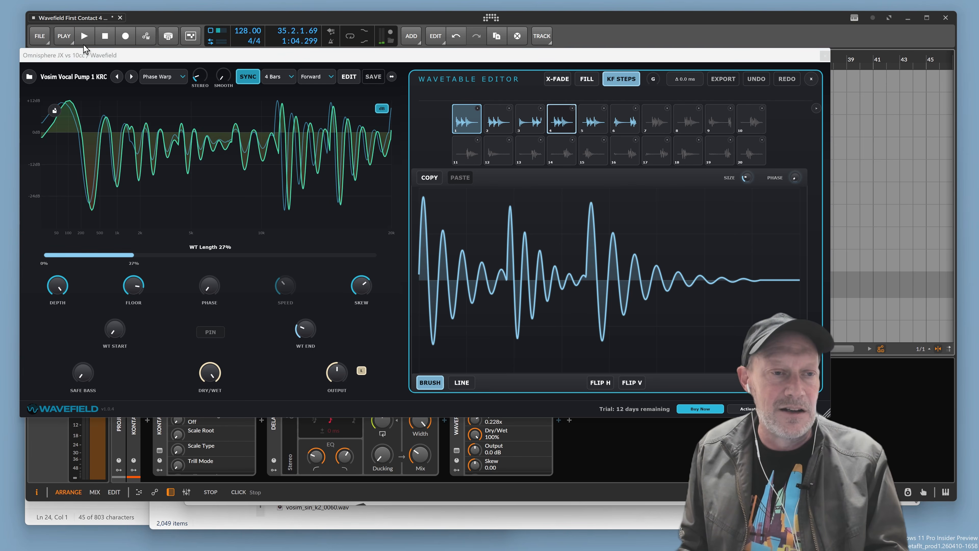
- Set Wavefield's sync rate to 1/4 D, compare zero Stereo with a slightly raised amount, and stop playback
{"action": "left_click", "coordinate": [277, 77]}
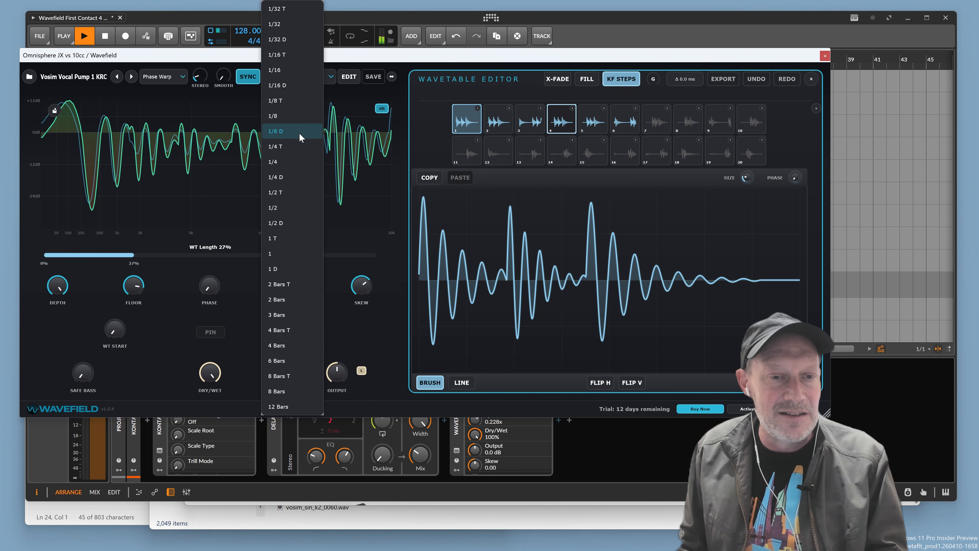
{"action": "left_click", "coordinate": [291, 177]}
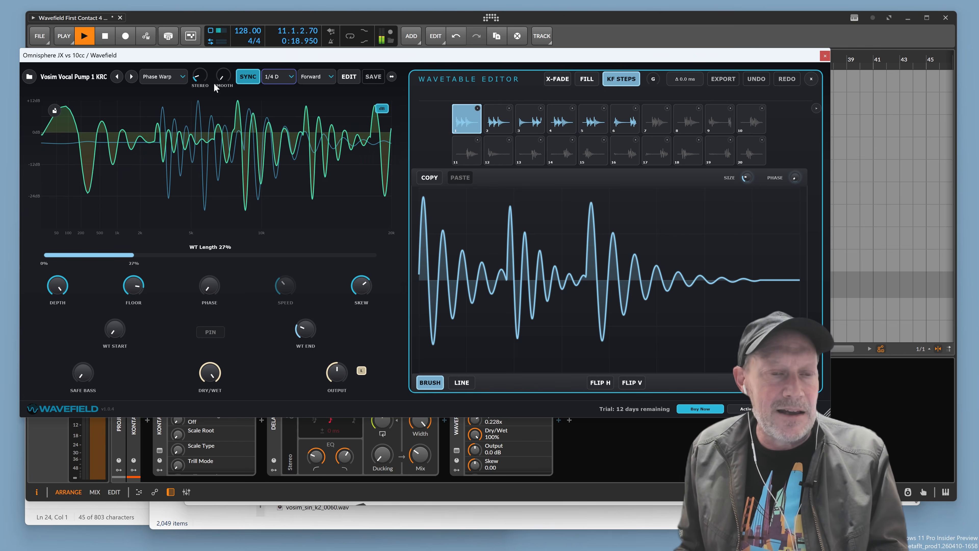
{"action": "left_click_drag", "start_coordinate": [202, 78], "coordinate": [199, 99]}
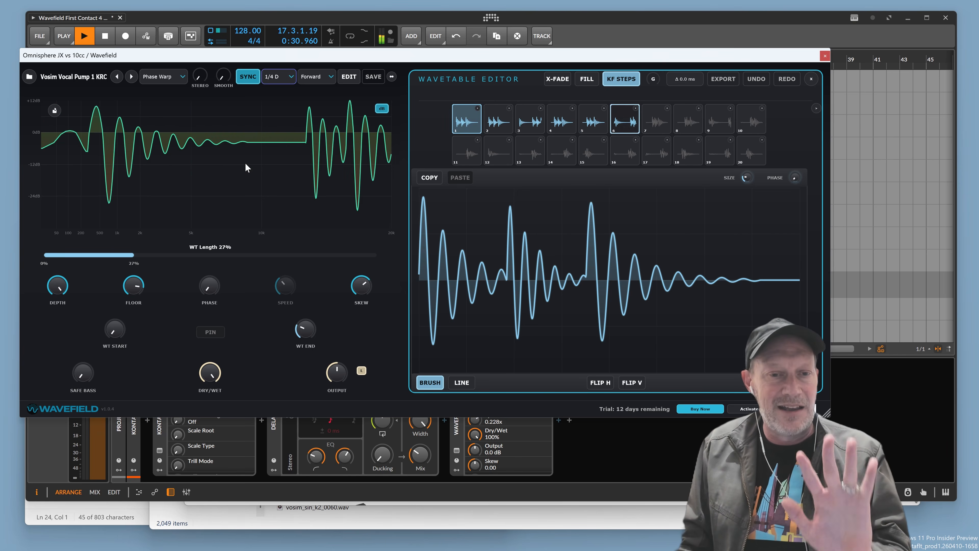
{"action": "left_click_drag", "start_coordinate": [196, 71], "coordinate": [188, 48]}
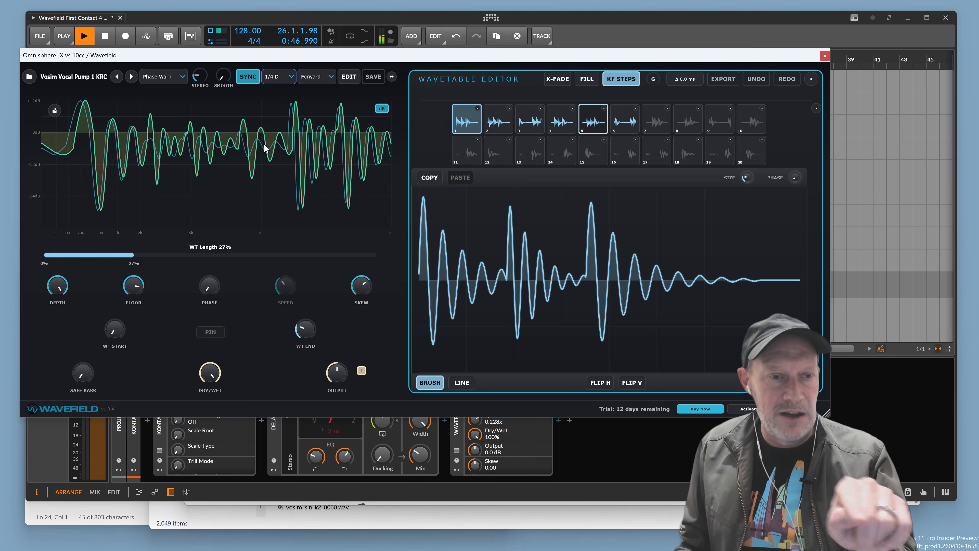
{"action": "left_click", "coordinate": [107, 36]}
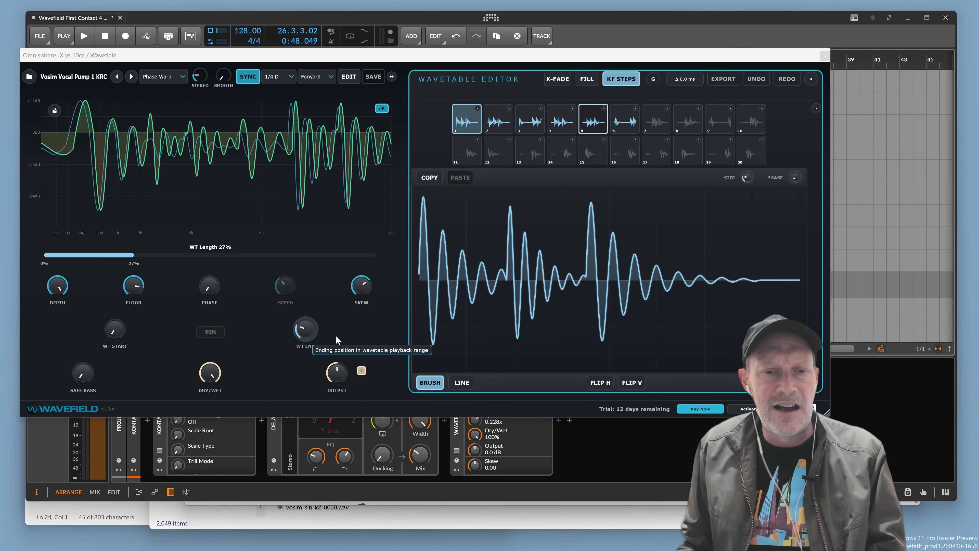
- Set WT End to 100% and the scan to 2 Bars in PingPong direction, playing the track from the start
{"action": "left_click_drag", "start_coordinate": [290, 331], "coordinate": [330, 261]}
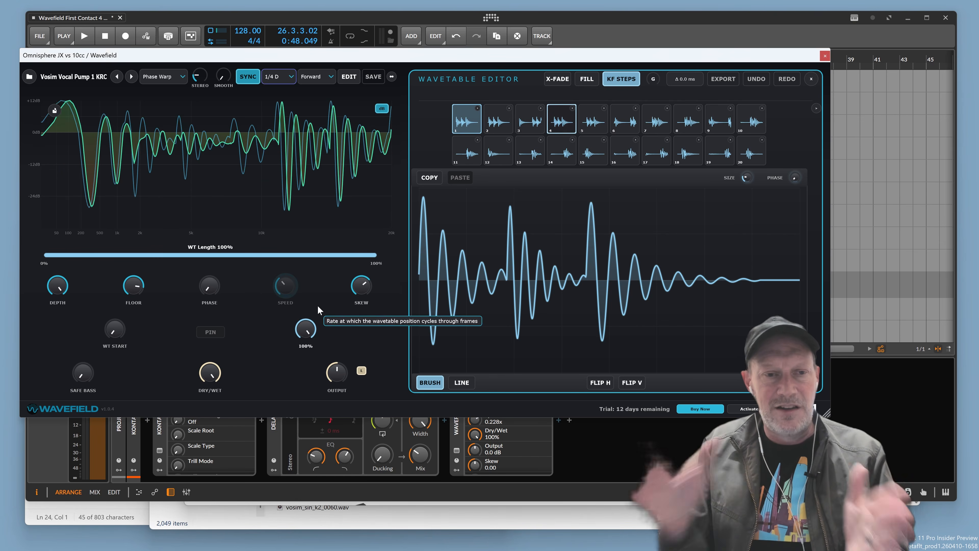
{"action": "left_click", "coordinate": [280, 75]}
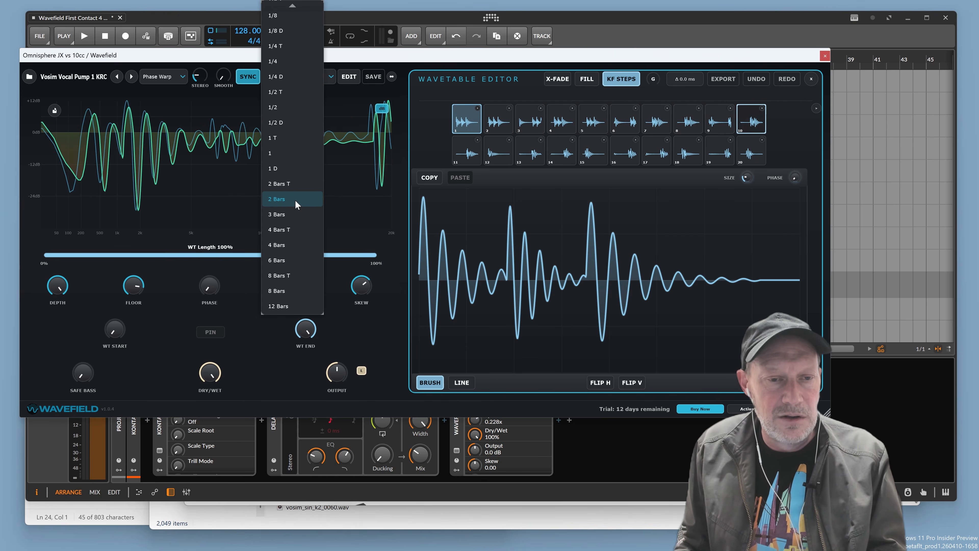
{"action": "left_click", "coordinate": [287, 198]}
{"action": "left_click", "coordinate": [306, 76]}
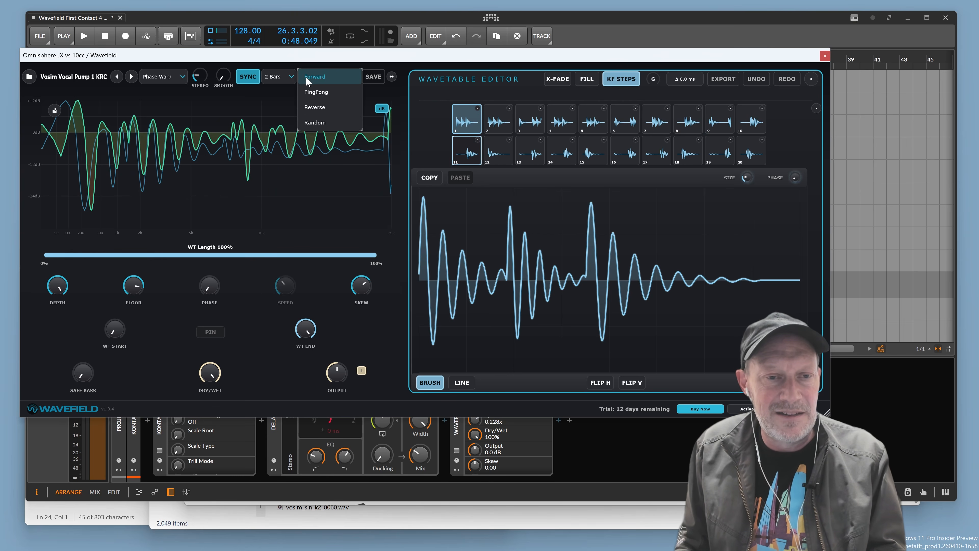
{"action": "left_click", "coordinate": [312, 100]}
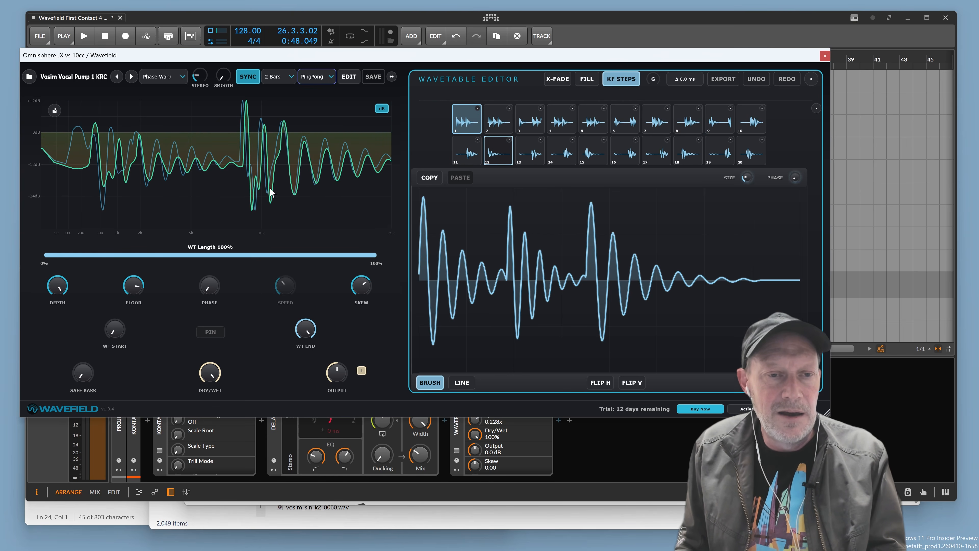
{"action": "left_click", "coordinate": [105, 36]}
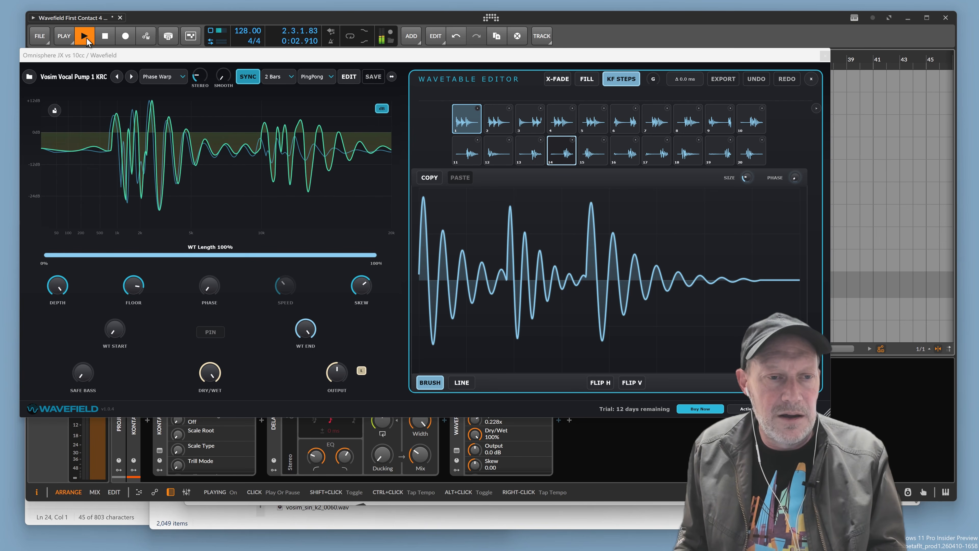
- Turn off KF Steps in the Wavetable Editor and shorten the wavetable length to 23%
{"action": "left_click", "coordinate": [634, 83]}
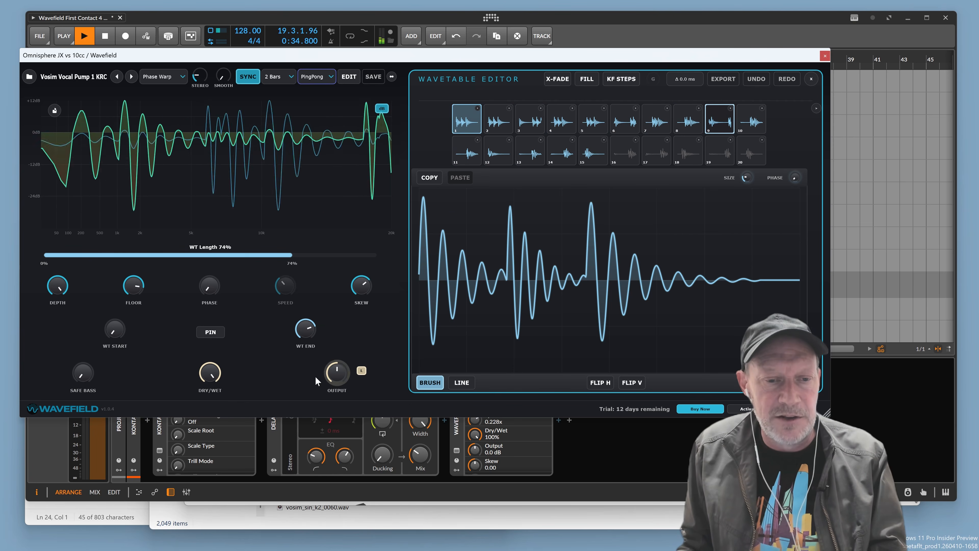
{"action": "left_click_drag", "start_coordinate": [311, 329], "coordinate": [285, 394]}
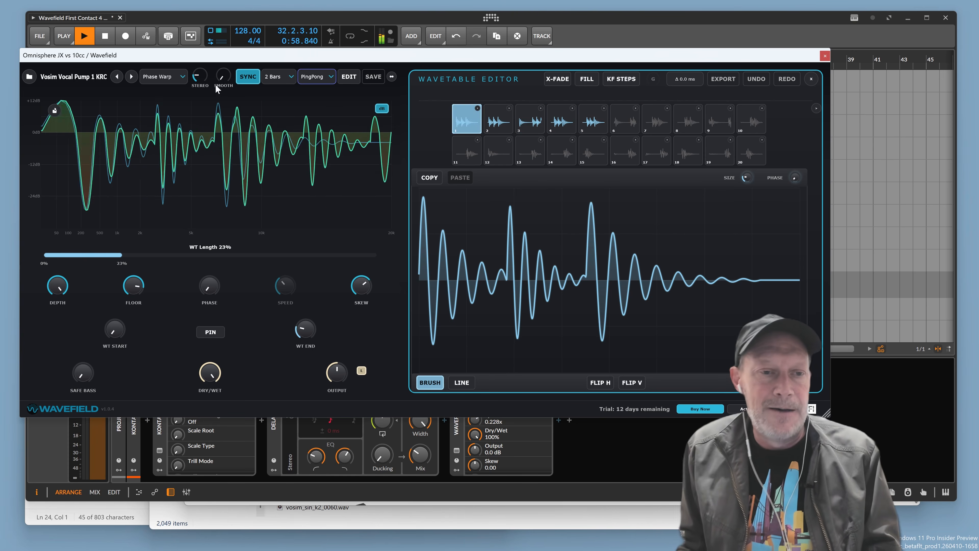
- Try raising Wavefield's Smooth during playback and return it to its minimum
{"action": "left_click_drag", "start_coordinate": [220, 79], "coordinate": [237, 33]}
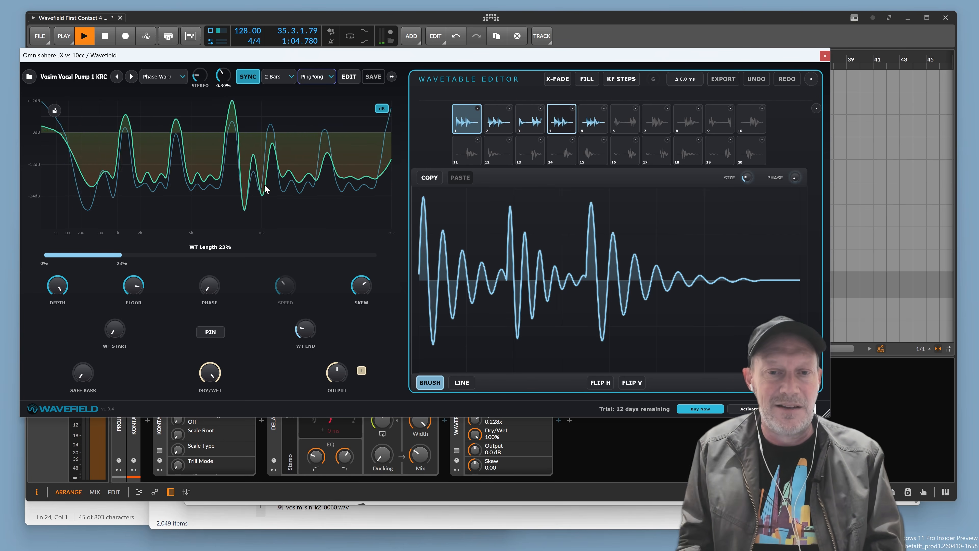
{"action": "left_click", "coordinate": [105, 36]}
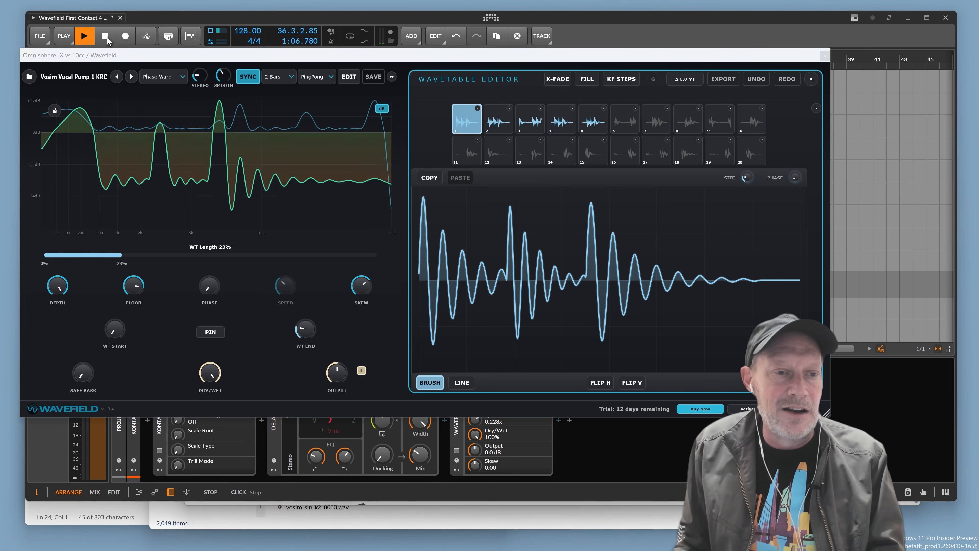
{"action": "left_click", "coordinate": [86, 37]}
{"action": "left_click_drag", "start_coordinate": [223, 78], "coordinate": [213, 143]}
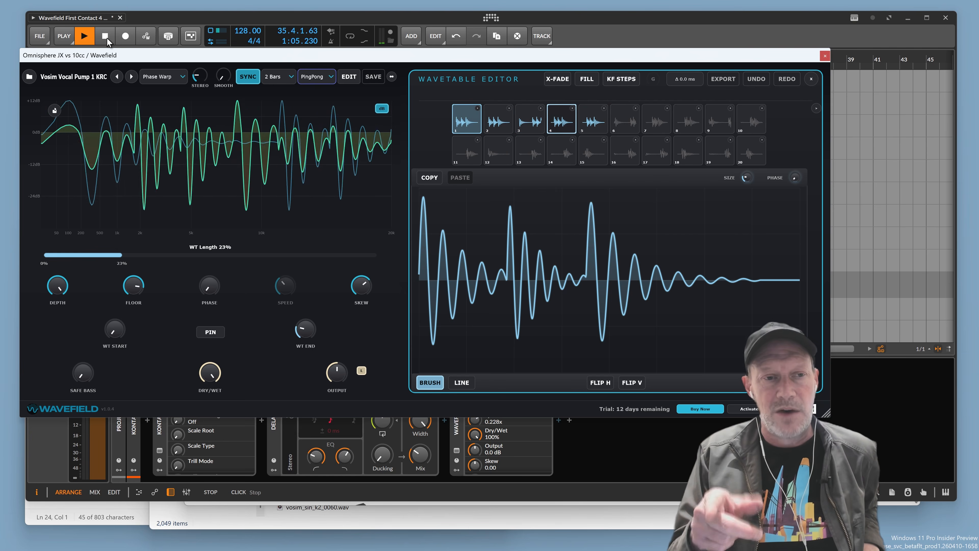
- Play the multipoly native track and view frames 4, 3, 2 and 1 of the Disintegrator 3 KRC wavetable
{"action": "left_click", "coordinate": [84, 36]}
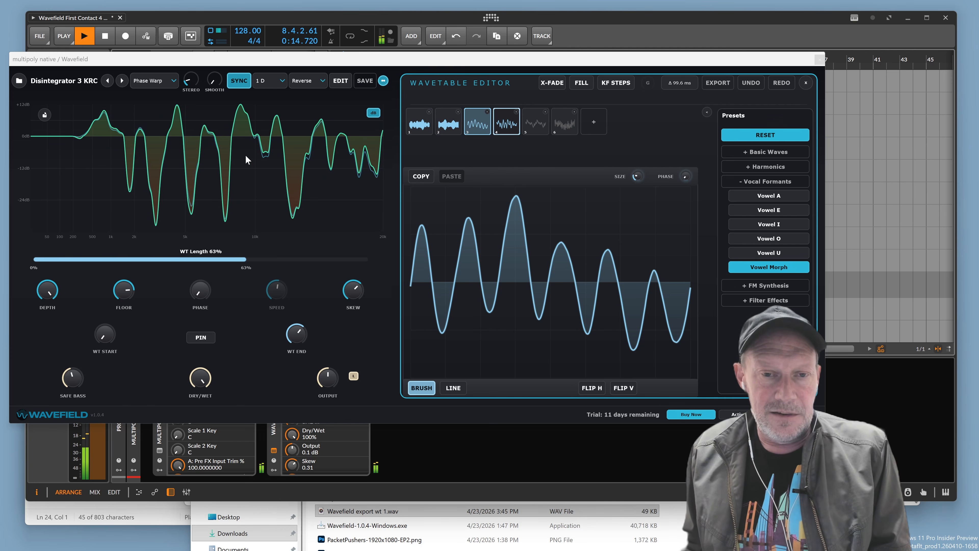
{"action": "left_click", "coordinate": [500, 132]}
{"action": "left_click", "coordinate": [480, 129]}
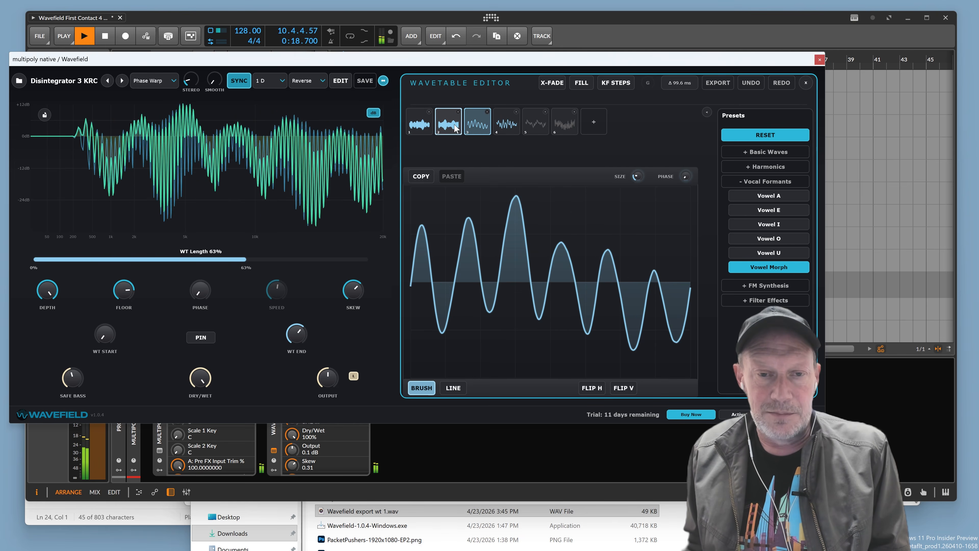
{"action": "left_click", "coordinate": [456, 129]}
{"action": "left_click", "coordinate": [422, 131]}
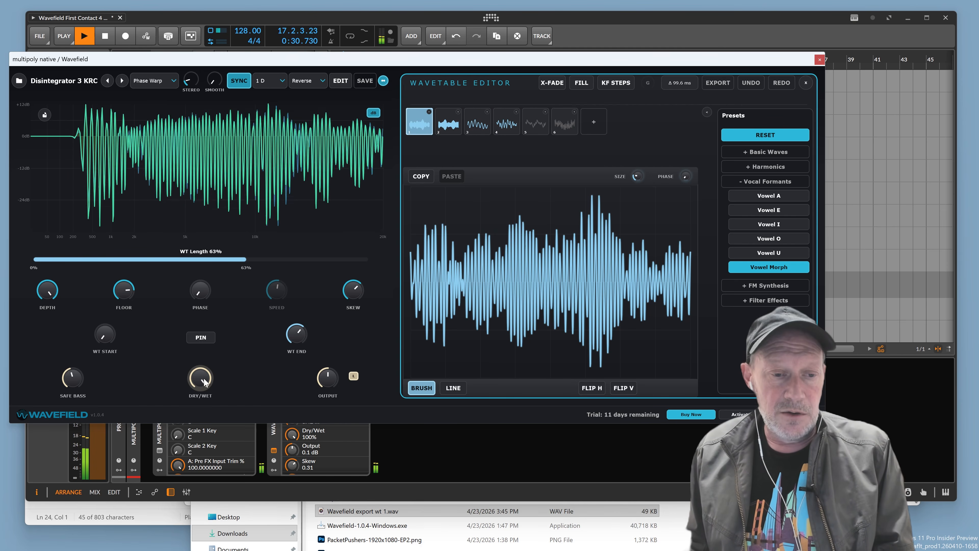
- Set Wavefield's Dry/Wet to 0% to hear the dry synth and open the multipoly native instrument window
{"action": "left_click_drag", "start_coordinate": [204, 382], "coordinate": [204, 433]}
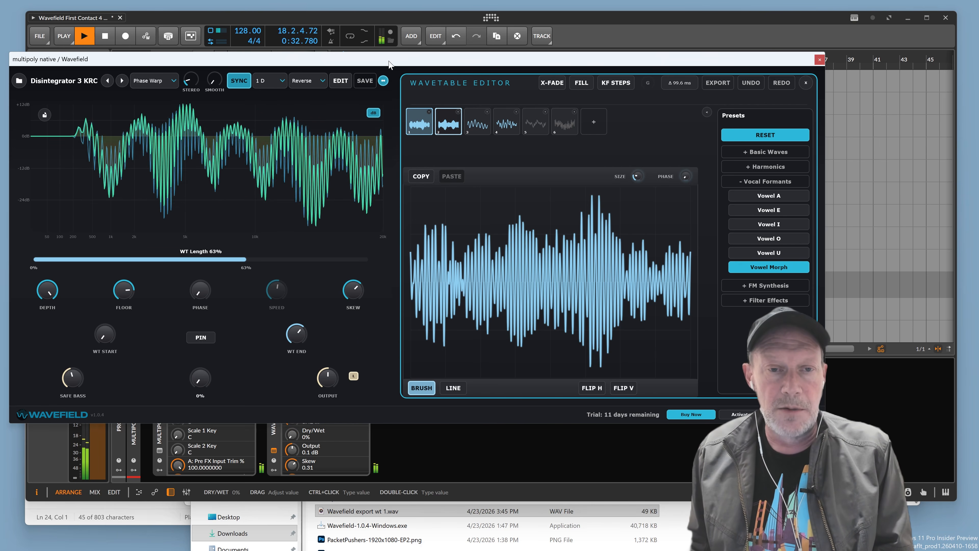
{"action": "left_click_drag", "start_coordinate": [389, 63], "coordinate": [628, 72]}
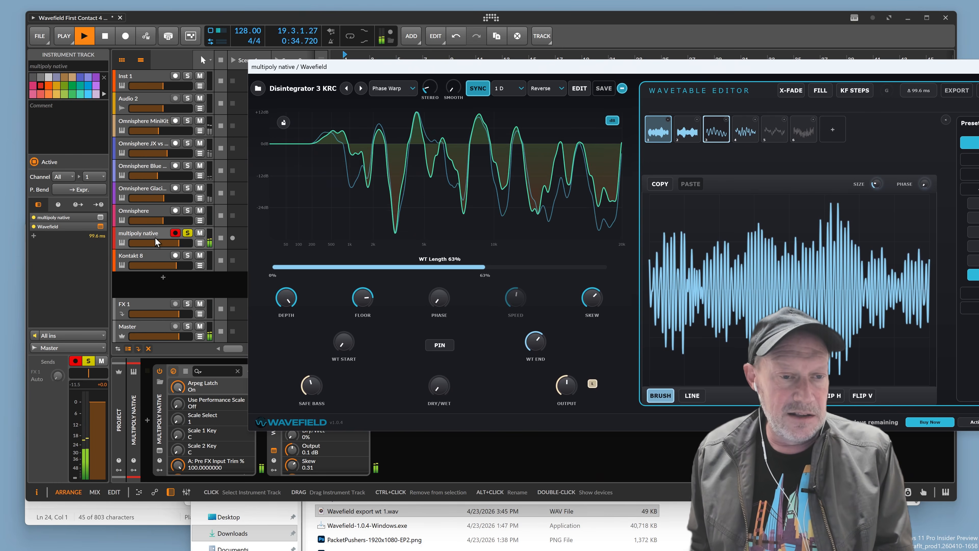
{"action": "left_click", "coordinate": [157, 449]}
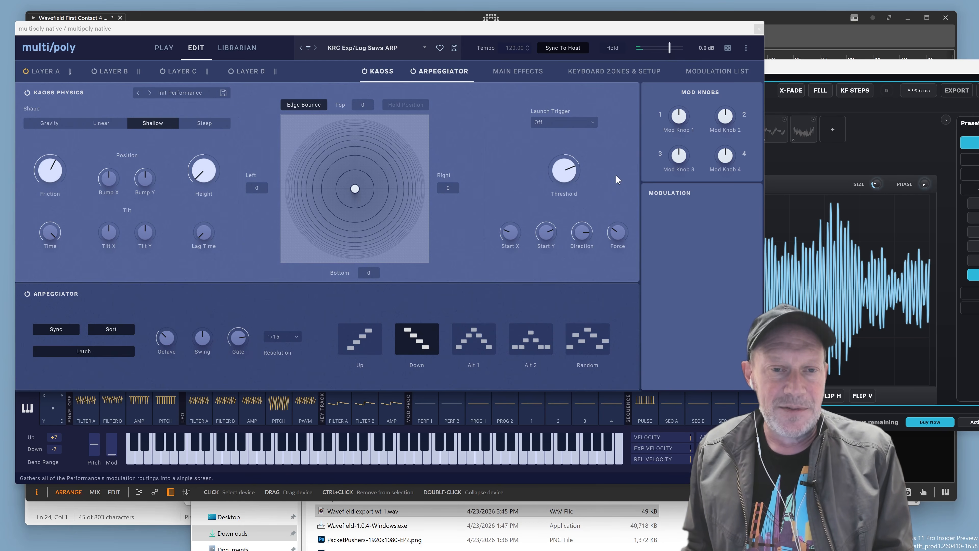
- Return Wavefield's Dry/Wet to 100% and close the multipoly native instrument window
{"action": "left_click", "coordinate": [792, 70]}
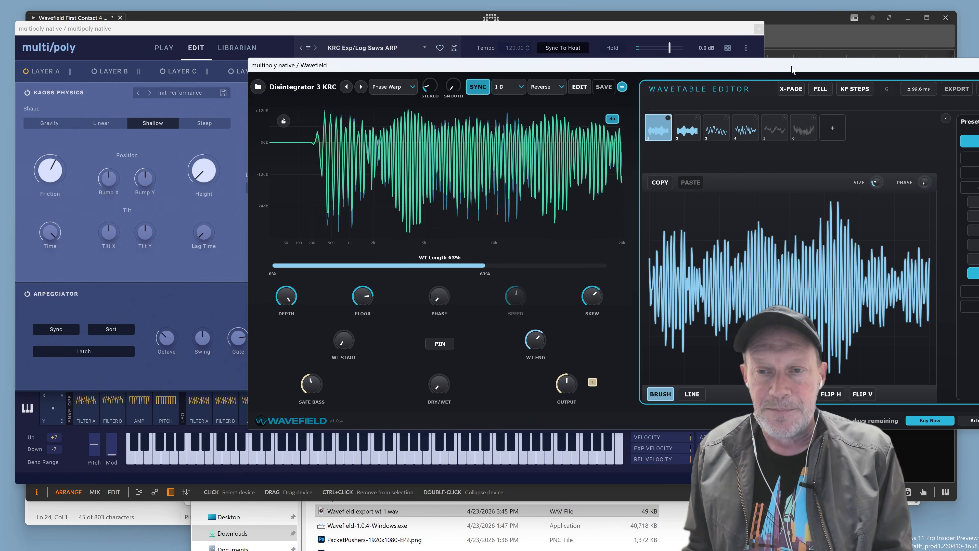
{"action": "left_click_drag", "start_coordinate": [438, 385], "coordinate": [451, 332]}
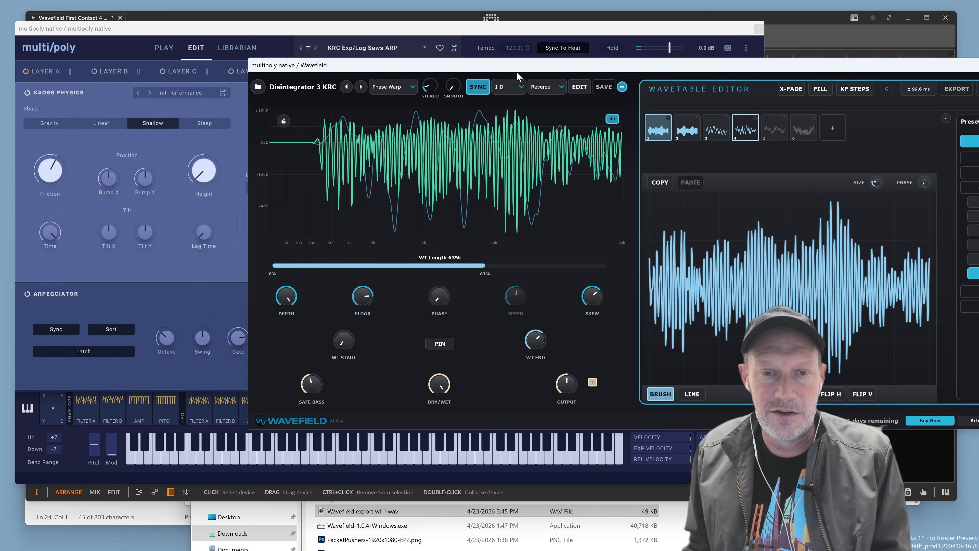
{"action": "left_click_drag", "start_coordinate": [517, 73], "coordinate": [271, 52]}
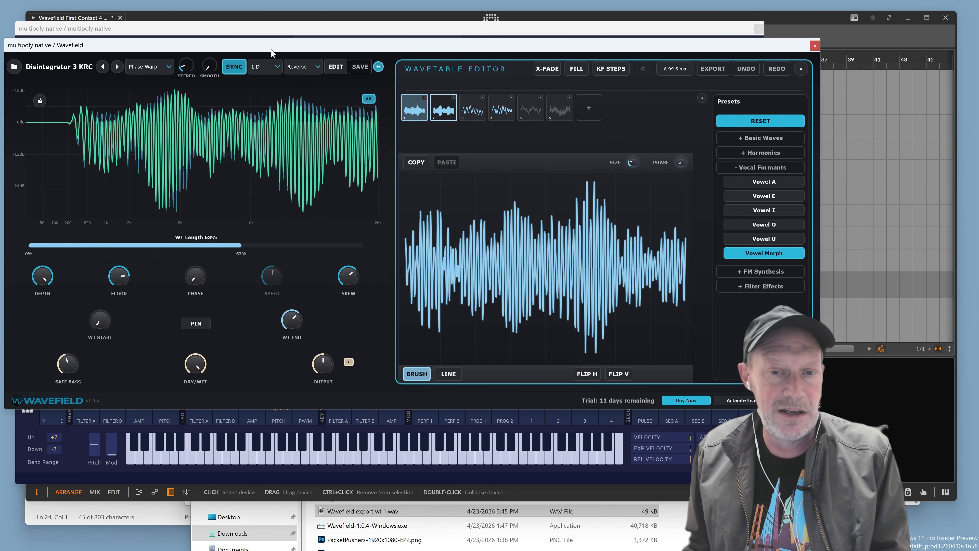
{"action": "left_click", "coordinate": [757, 30]}
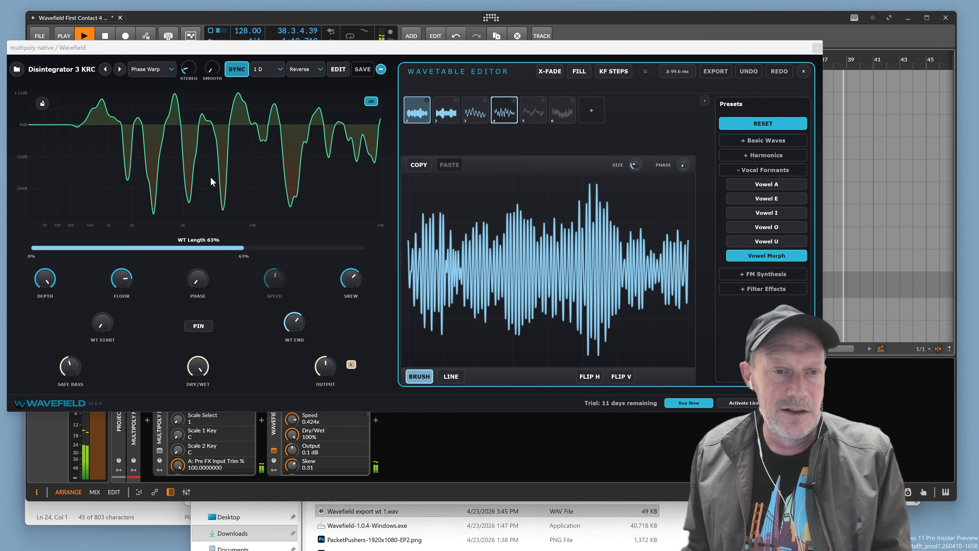
- Disable Latch in multipoly native's arpeggiator while switching the arpeggiator off and on, close the instrument window, and stop playback
{"action": "left_click_drag", "start_coordinate": [109, 52], "coordinate": [468, 87]}
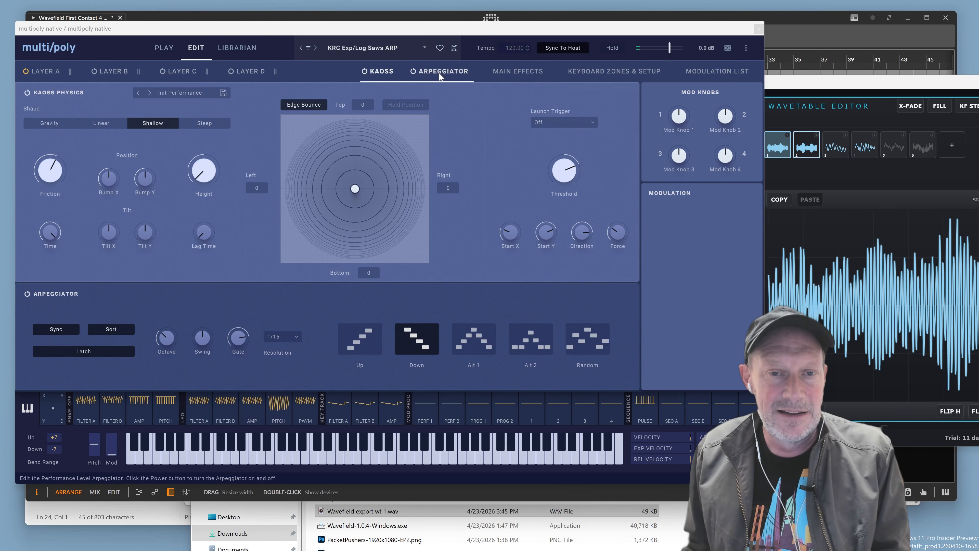
{"action": "left_click", "coordinate": [413, 71]}
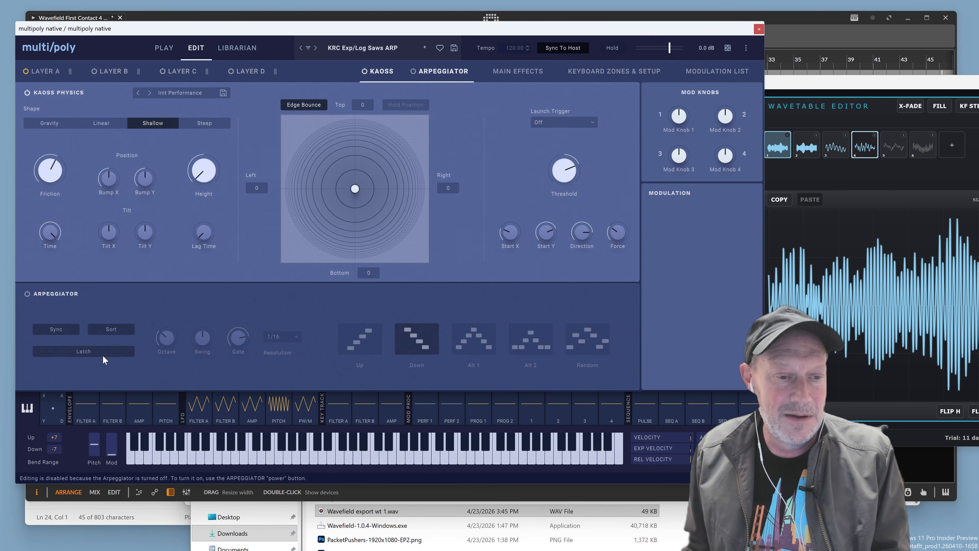
{"action": "left_click", "coordinate": [26, 293]}
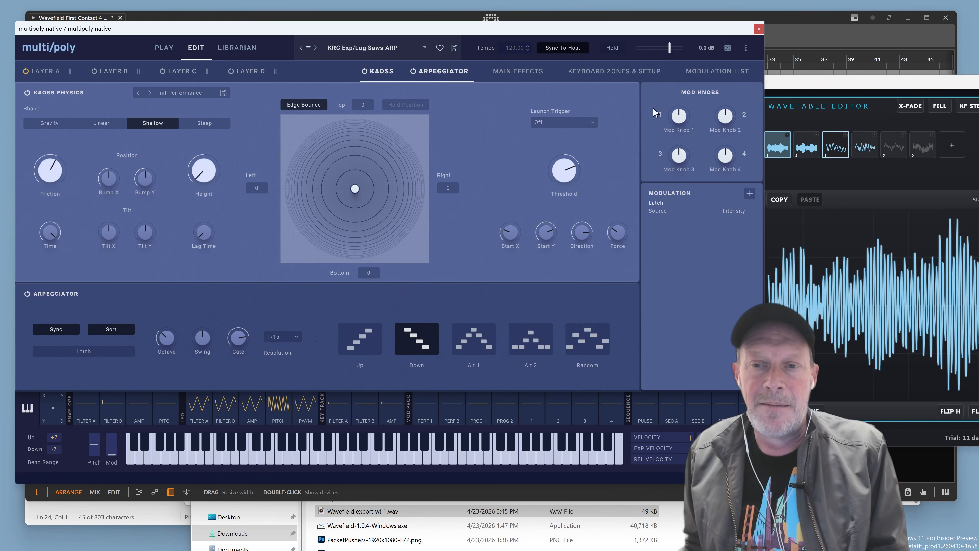
{"action": "left_click", "coordinate": [760, 30]}
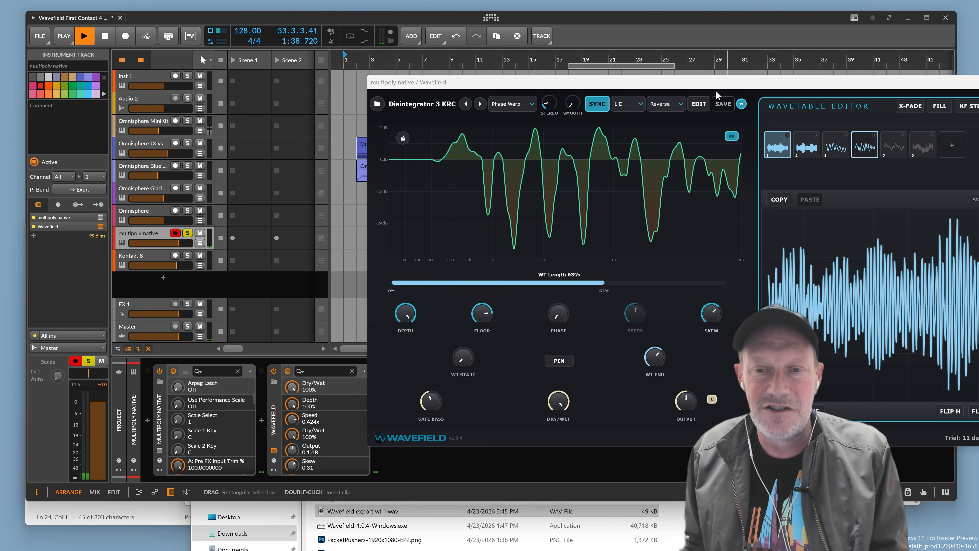
{"action": "left_click_drag", "start_coordinate": [714, 89], "coordinate": [304, 61]}
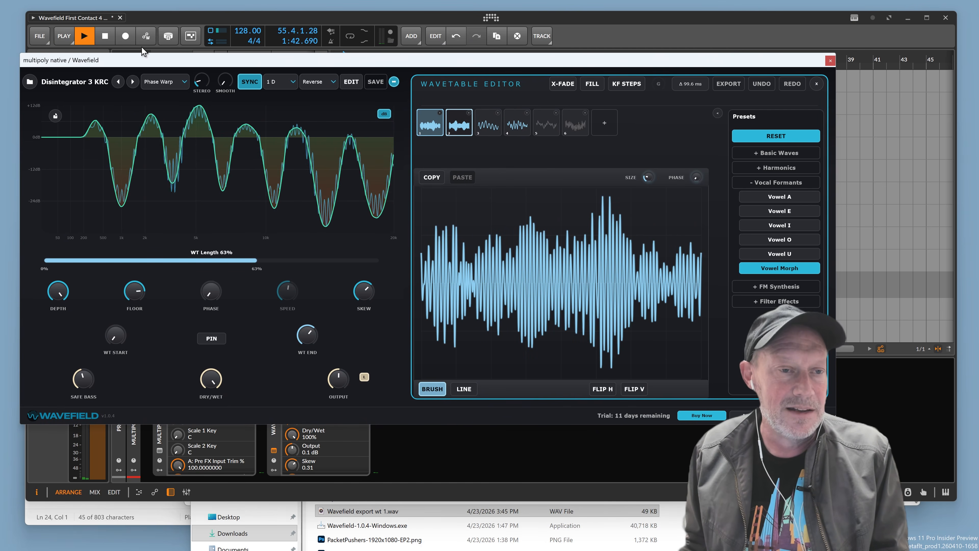
{"action": "left_click", "coordinate": [106, 37]}
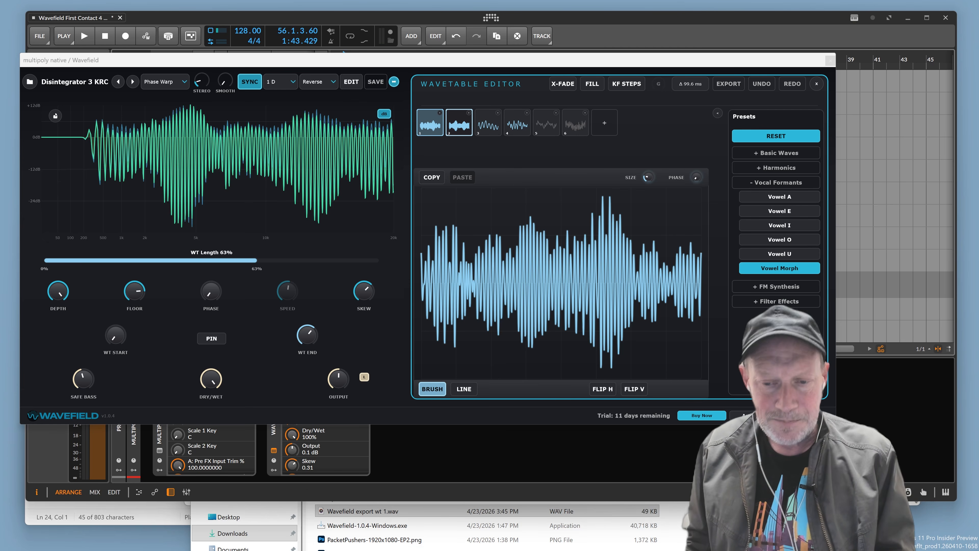
- Switch to File Explorer, move its window higher on screen, and go up from the KRC VOSIM Sin folder to the Modwave folder
{"action": "left_click", "coordinate": [675, 519]}
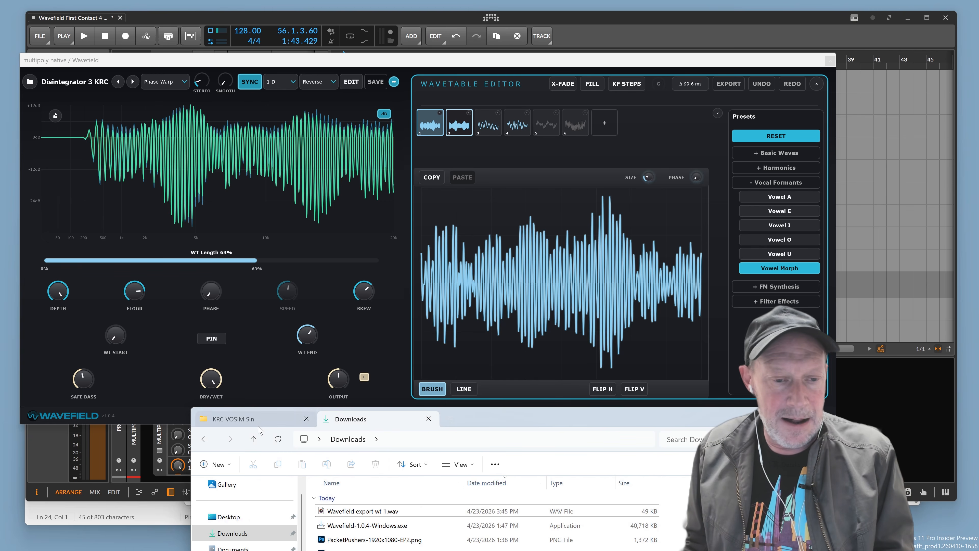
{"action": "left_click", "coordinate": [246, 419]}
{"action": "left_click_drag", "start_coordinate": [475, 423], "coordinate": [490, 308]}
{"action": "left_click", "coordinate": [386, 327]}
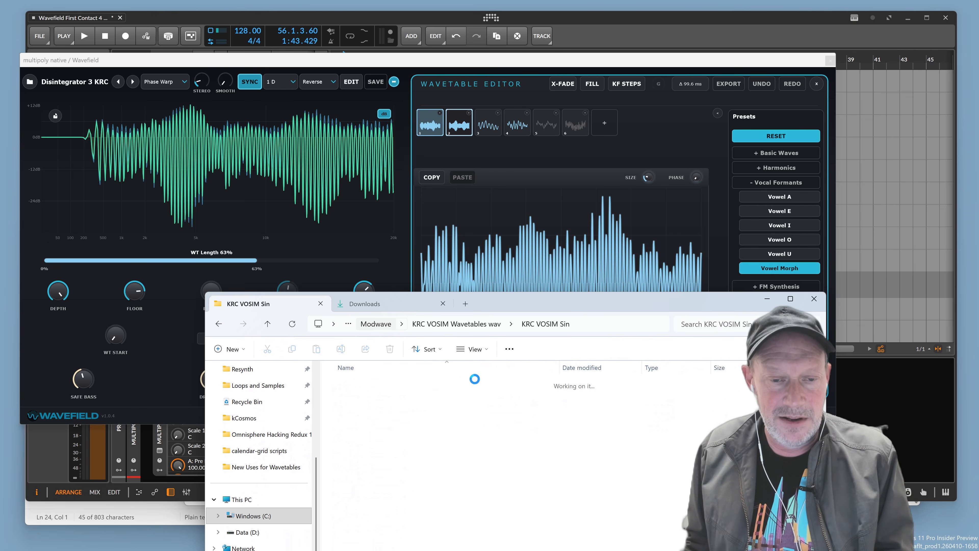
- Look through the wavetable folders in Modwave, including KRC Shark Wavetables wav, and return to the Modwave listing
{"action": "scroll", "coordinate": [495, 428], "scroll_direction": "down", "scroll_amount": 3}
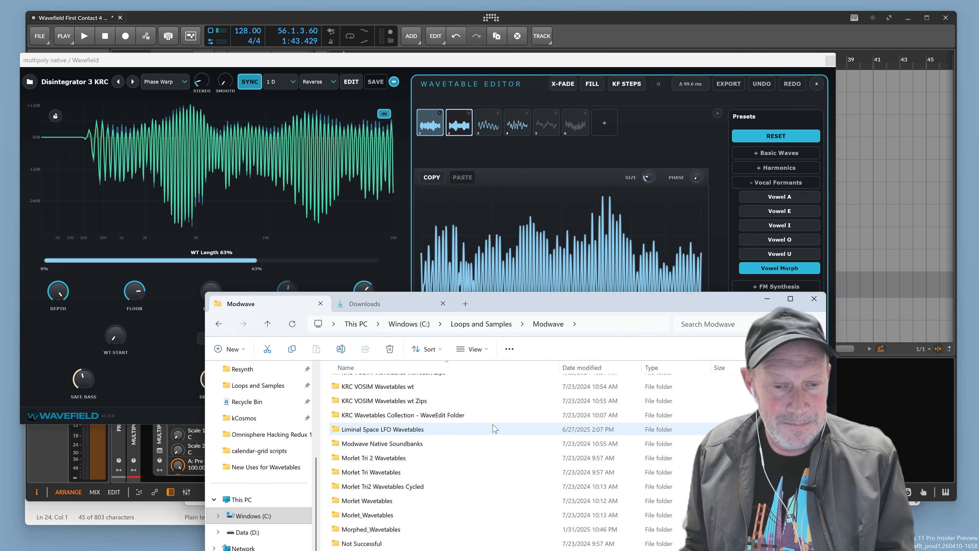
{"action": "scroll", "coordinate": [490, 433], "scroll_direction": "down", "scroll_amount": 5}
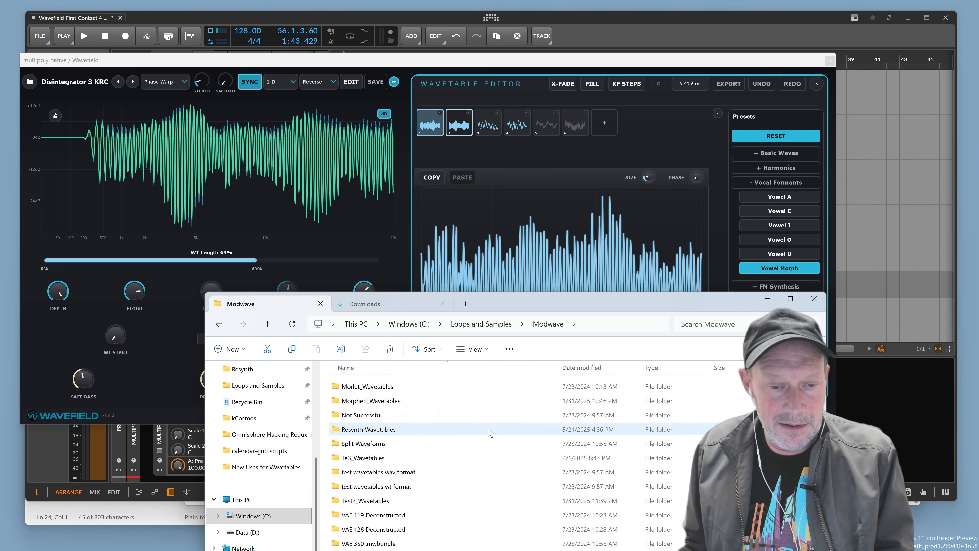
{"action": "scroll", "coordinate": [489, 428], "scroll_direction": "up", "scroll_amount": 7}
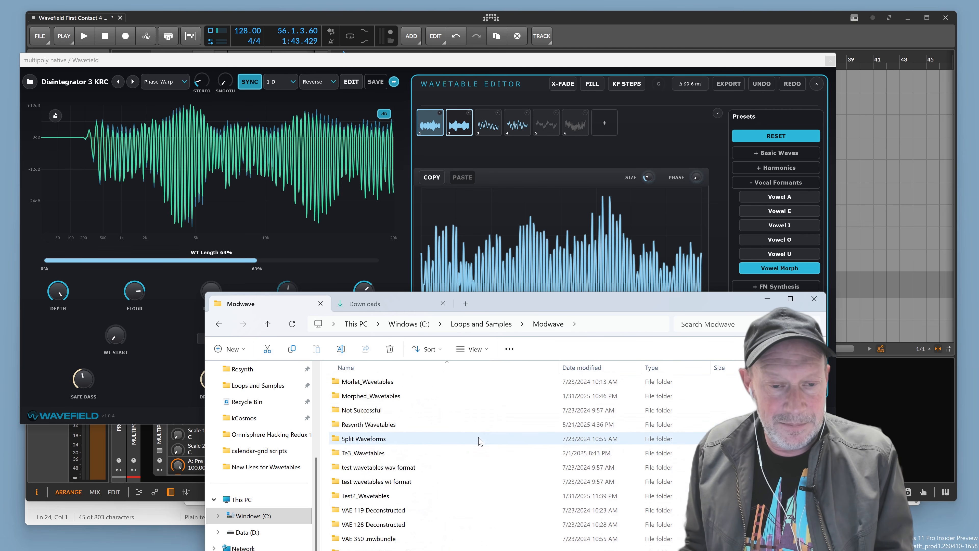
{"action": "scroll", "coordinate": [476, 446], "scroll_direction": "up", "scroll_amount": 2}
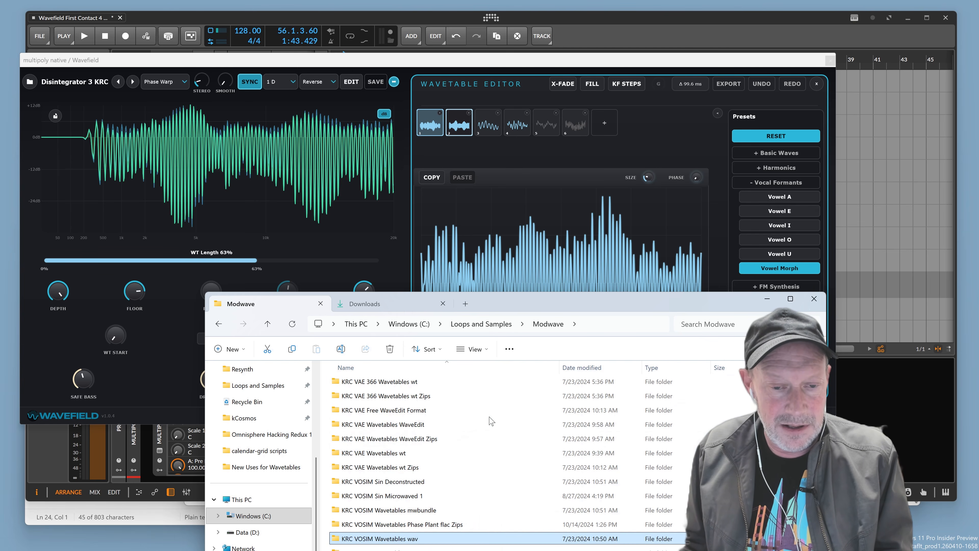
{"action": "scroll", "coordinate": [482, 429], "scroll_direction": "up", "scroll_amount": 5}
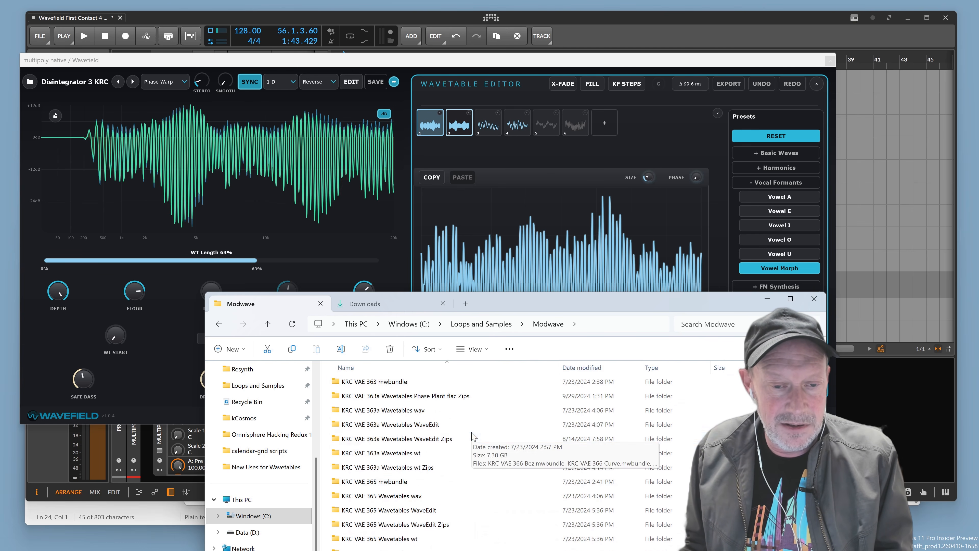
{"action": "scroll", "coordinate": [473, 438], "scroll_direction": "up", "scroll_amount": 8}
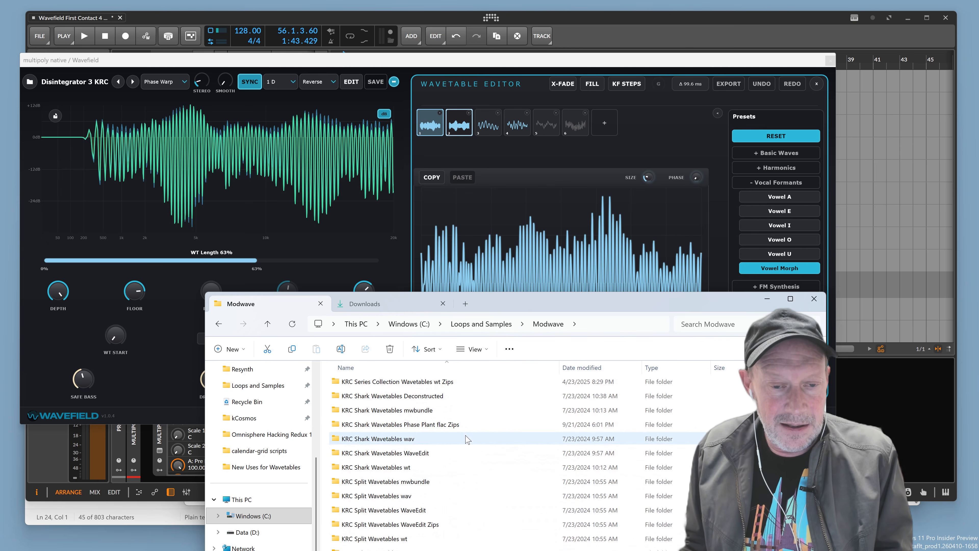
{"action": "left_click", "coordinate": [401, 482]}
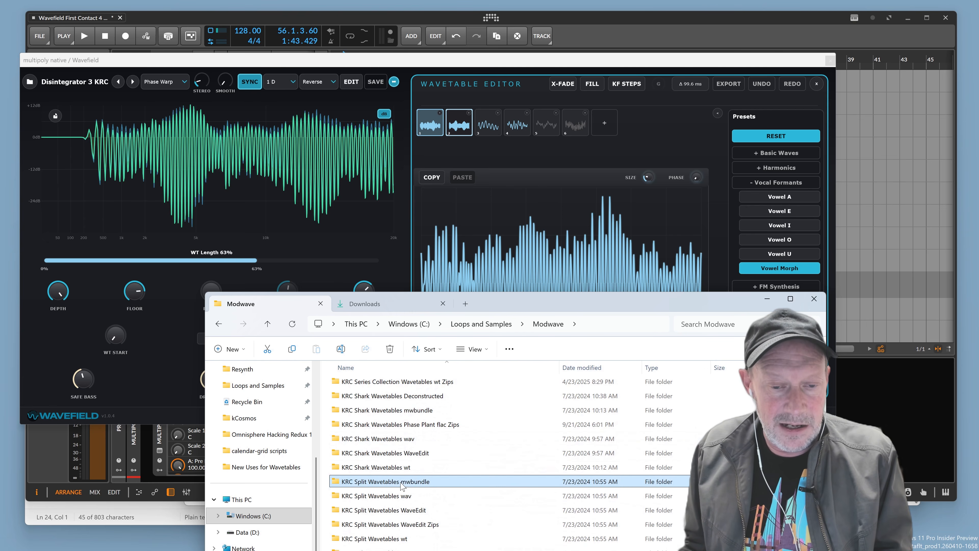
{"action": "double_click", "coordinate": [386, 438]}
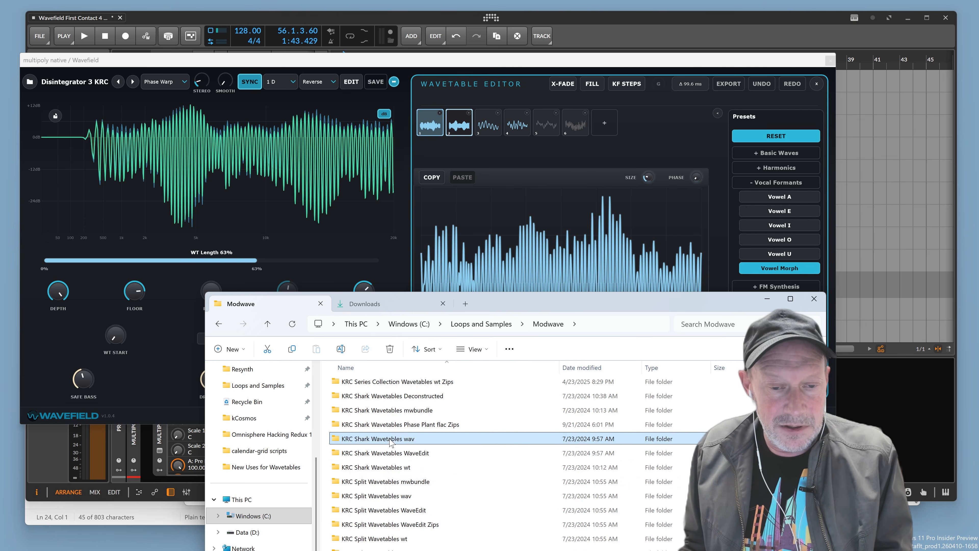
{"action": "left_click", "coordinate": [529, 329]}
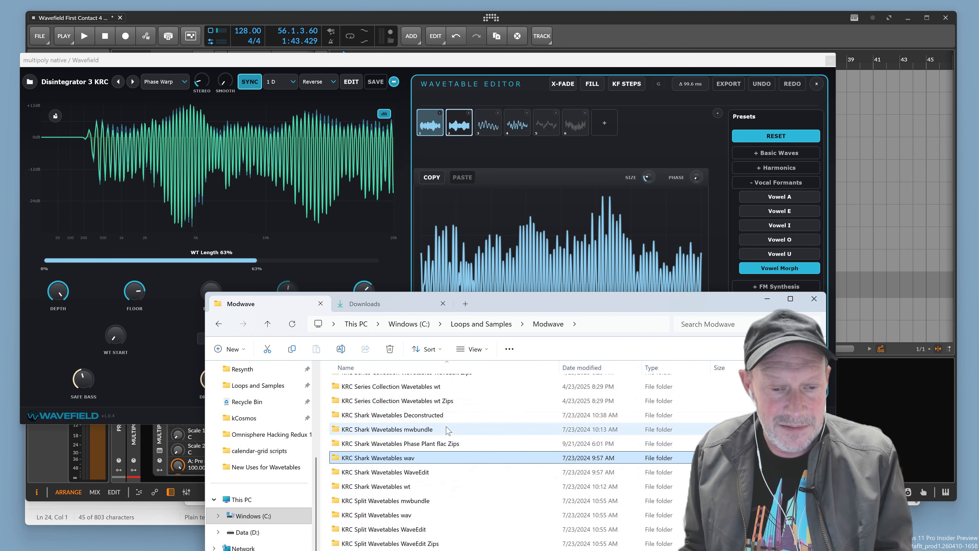
- Open the KRC Split Wavetables subfolder inside KRC Split Wavetables wav
{"action": "left_click", "coordinate": [403, 518]}
{"action": "double_click", "coordinate": [403, 517]}
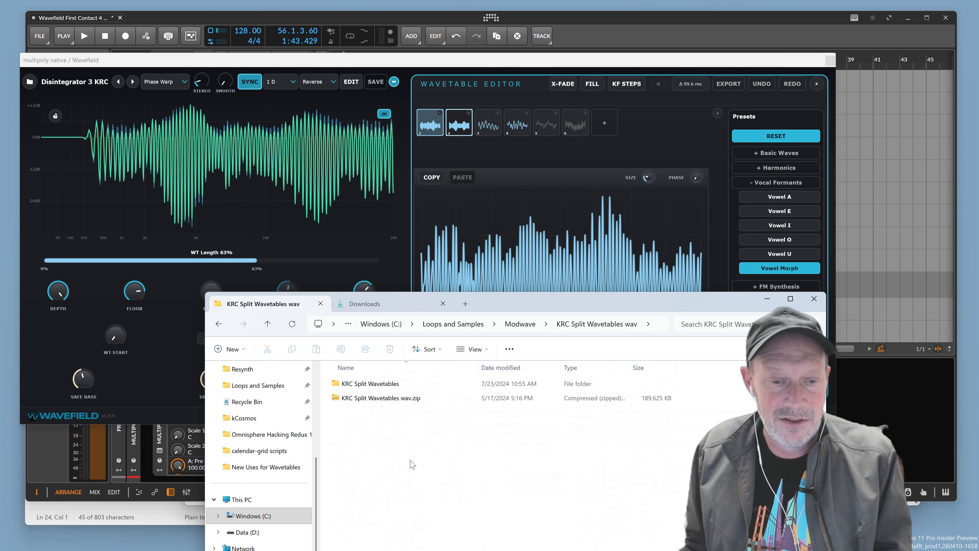
{"action": "double_click", "coordinate": [401, 385]}
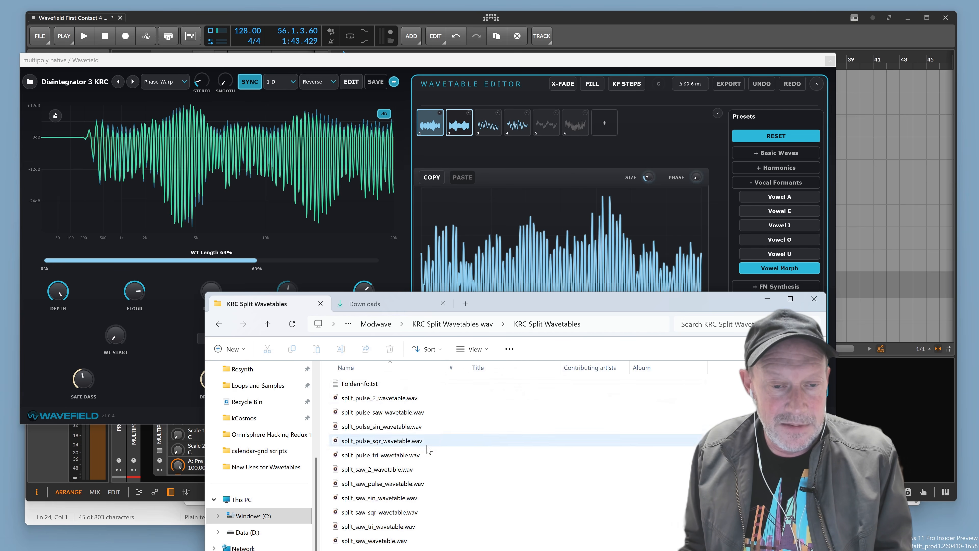
- Import split_pulse_2_wavetable.wav from File Explorer into Wavefield with a frame size of 2048
{"action": "left_click_drag", "start_coordinate": [400, 401], "coordinate": [263, 240]}
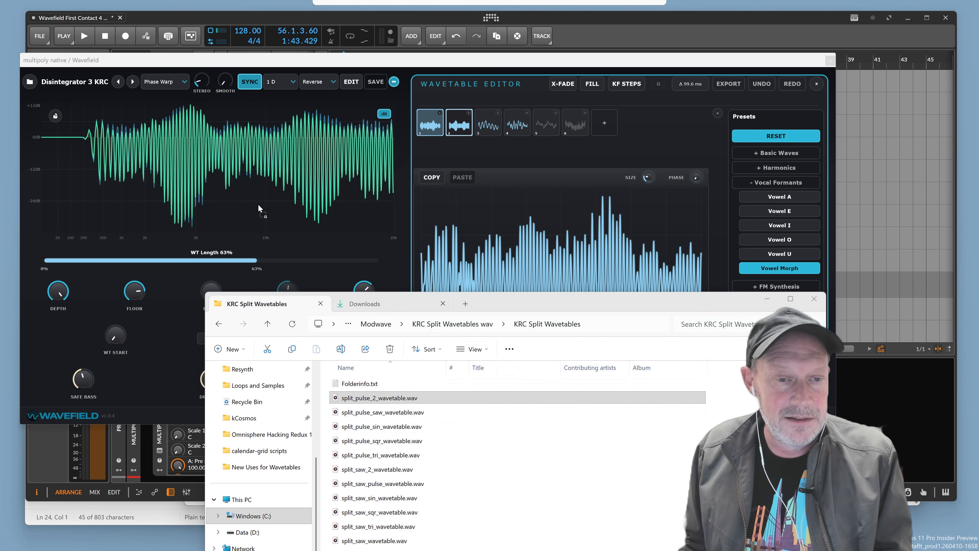
{"action": "left_click_drag", "start_coordinate": [258, 204], "coordinate": [257, 201]}
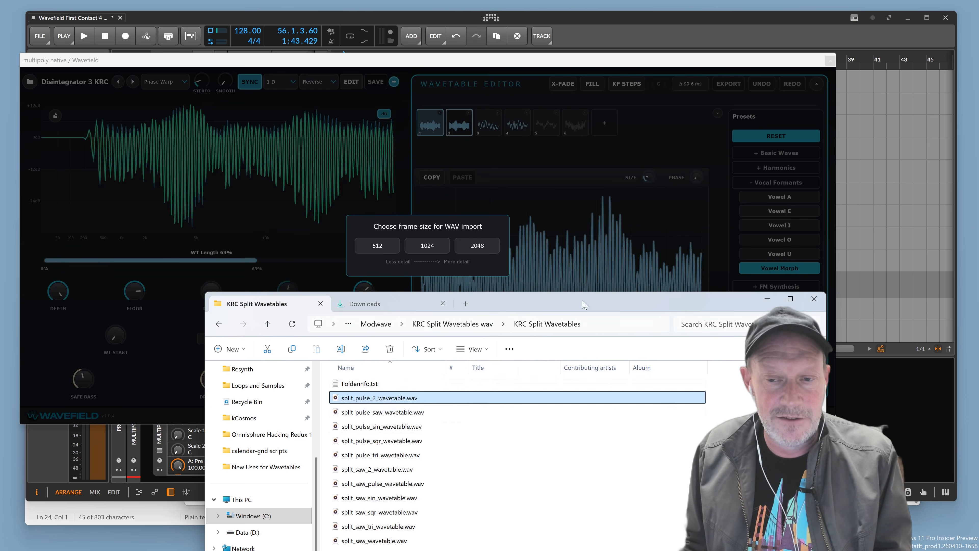
{"action": "left_click", "coordinate": [510, 64]}
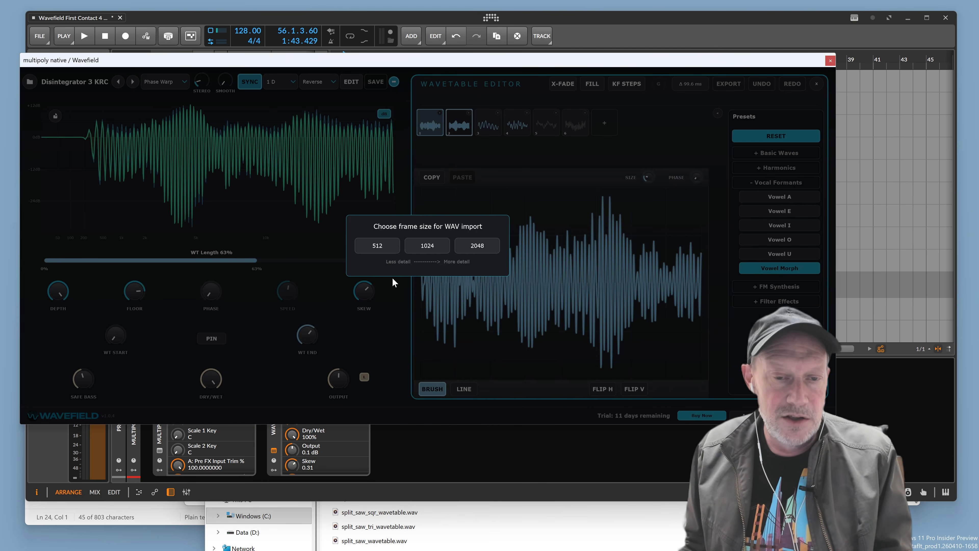
{"action": "left_click", "coordinate": [478, 249]}
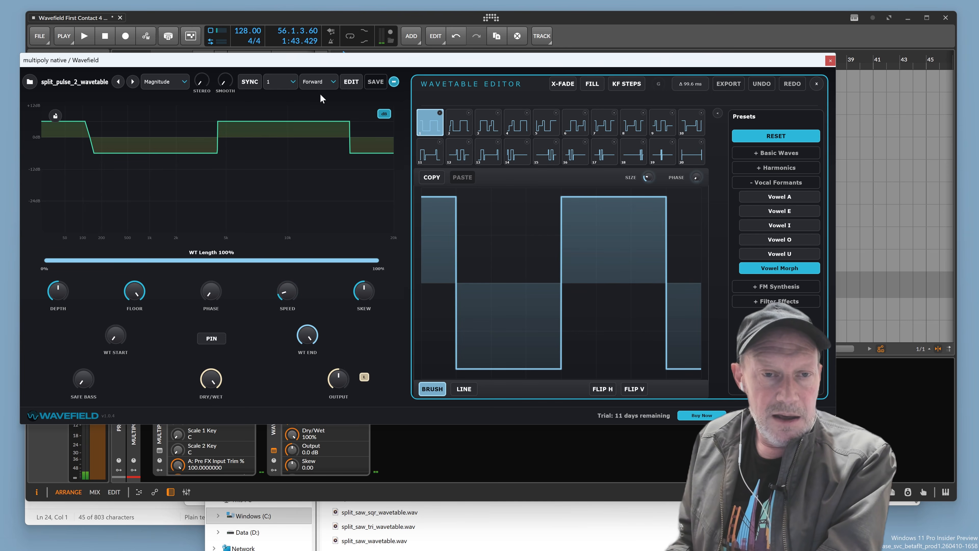
- Shape split_pulse_2_wavetable by setting Floor to 53%, Depth to 100% and Skew to -0.44
{"action": "left_click", "coordinate": [394, 82]}
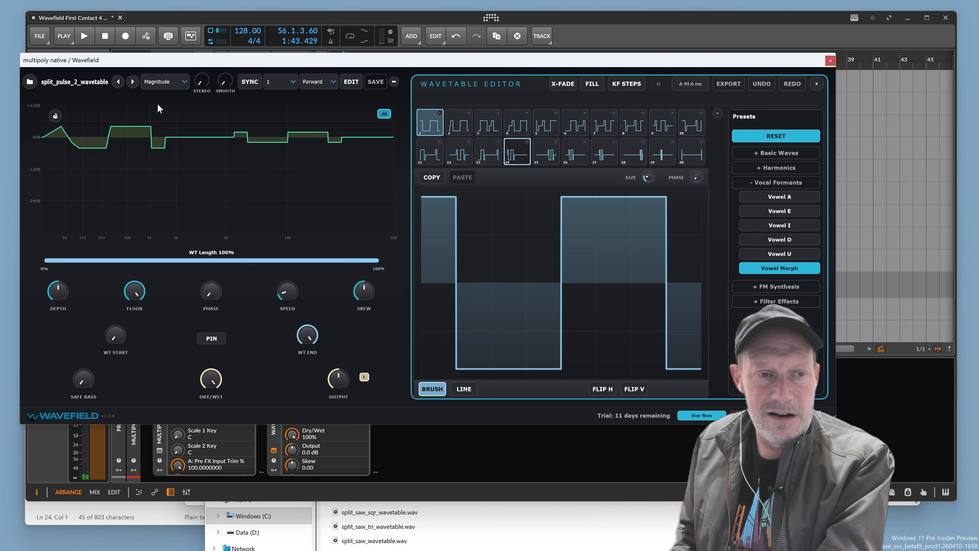
{"action": "left_click_drag", "start_coordinate": [136, 284], "coordinate": [129, 358]}
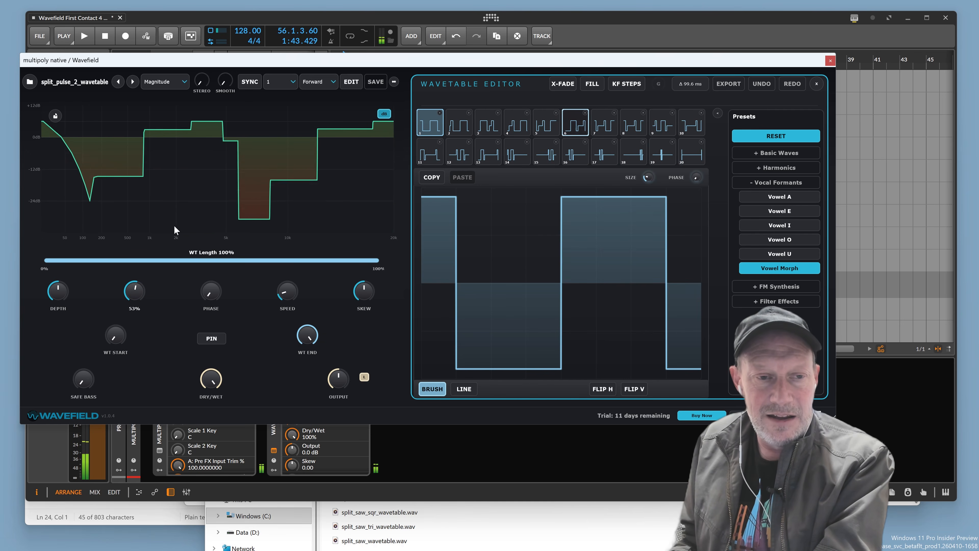
{"action": "left_click_drag", "start_coordinate": [63, 298], "coordinate": [71, 277]}
{"action": "left_click_drag", "start_coordinate": [71, 267], "coordinate": [76, 256]}
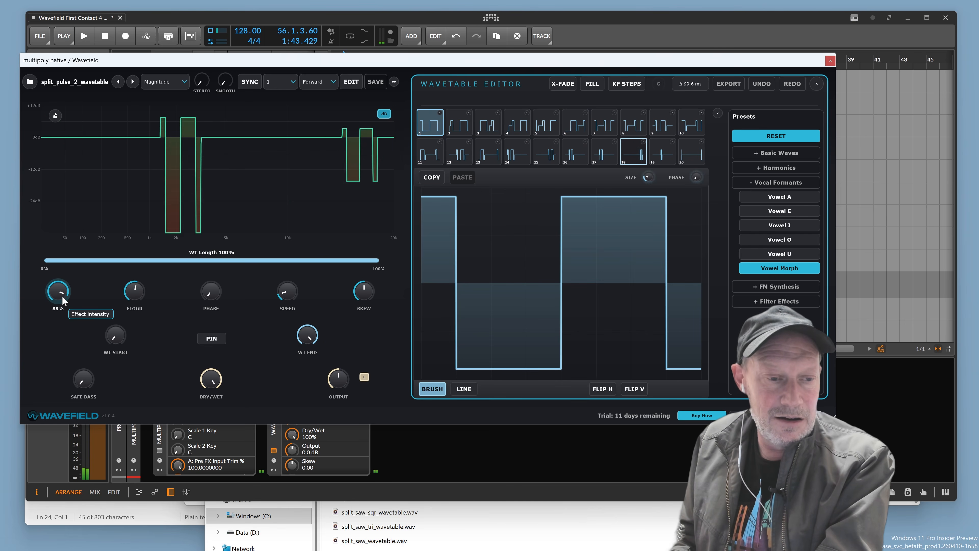
{"action": "left_click_drag", "start_coordinate": [63, 301], "coordinate": [62, 272]}
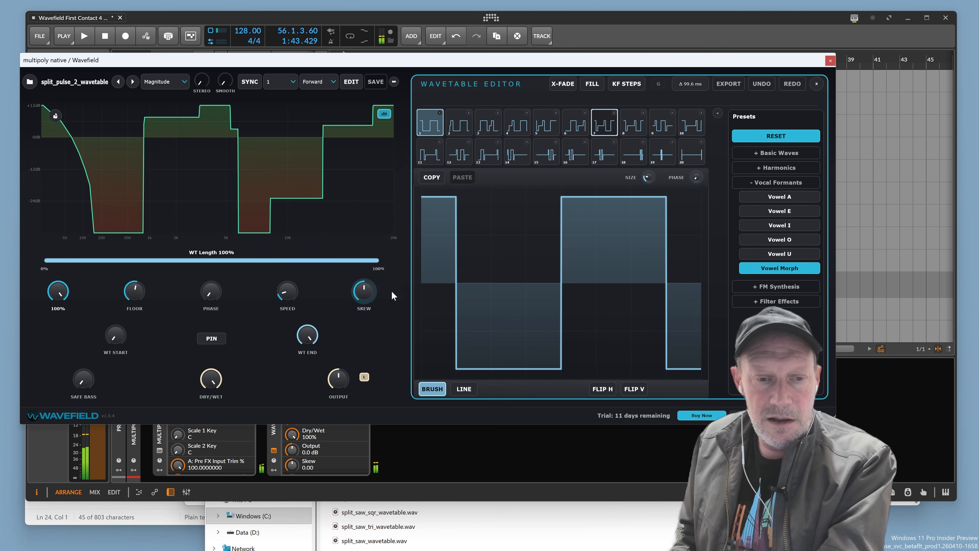
{"action": "left_click_drag", "start_coordinate": [364, 291], "coordinate": [358, 320]}
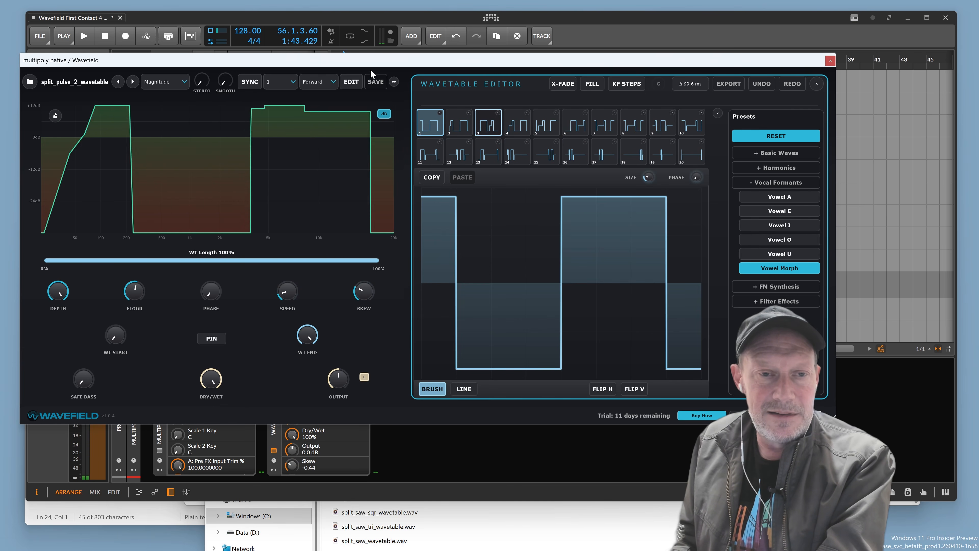
- Switch Wavefield's Sync on and back off, and raise Speed slightly
{"action": "left_click", "coordinate": [248, 81]}
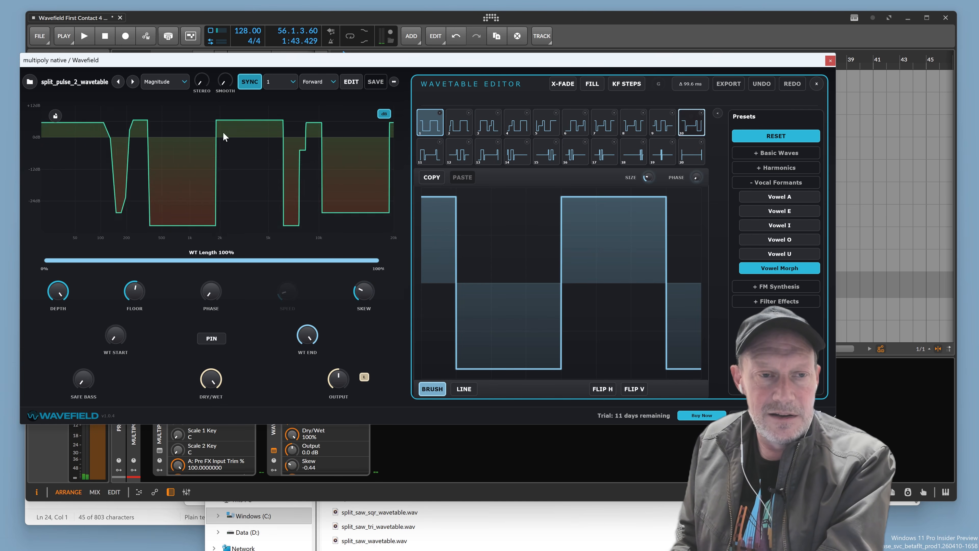
{"action": "left_click", "coordinate": [247, 85]}
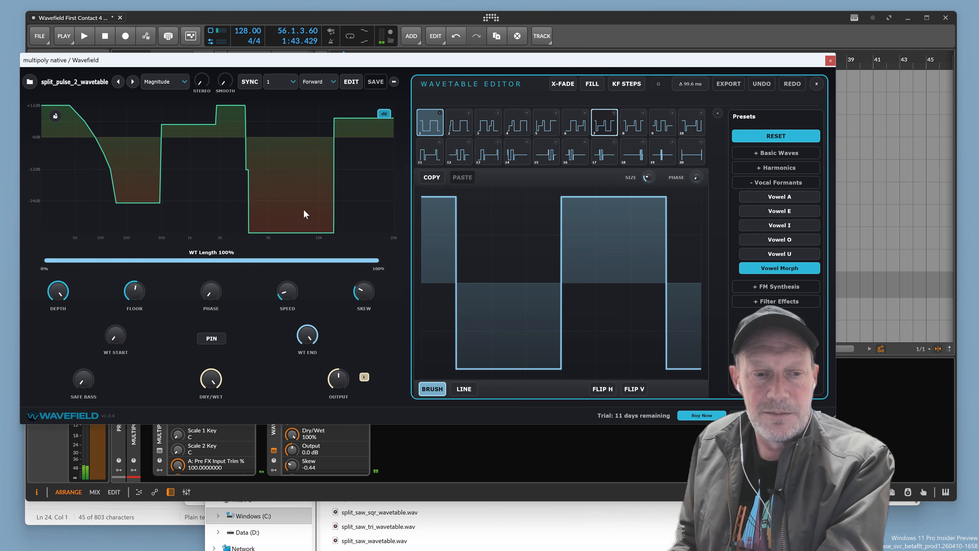
{"action": "left_click_drag", "start_coordinate": [292, 293], "coordinate": [289, 282]}
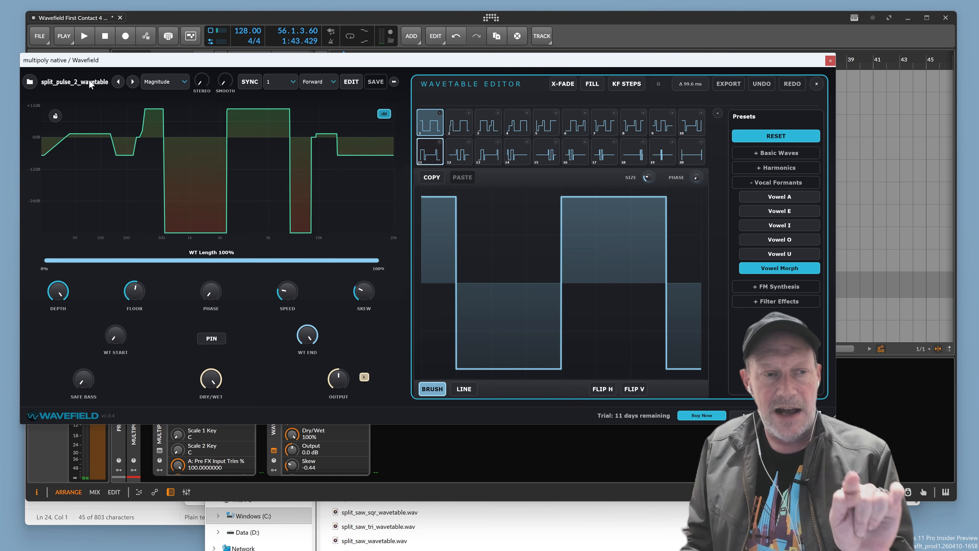
- Load the split_pulse_saw wavetable, set Depth to 100% and change the effect mode to Phase Warp
{"action": "left_click", "coordinate": [132, 82]}
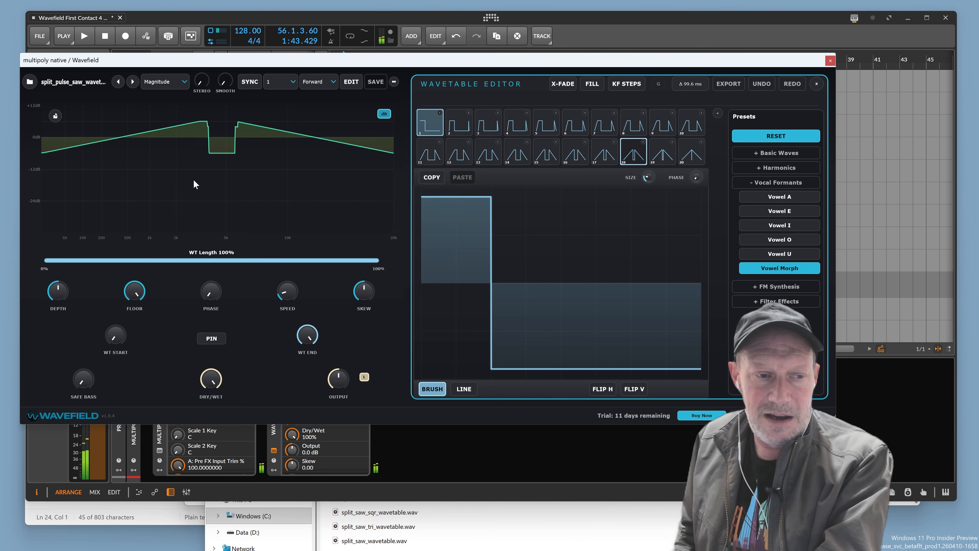
{"action": "left_click_drag", "start_coordinate": [54, 286], "coordinate": [80, 215]}
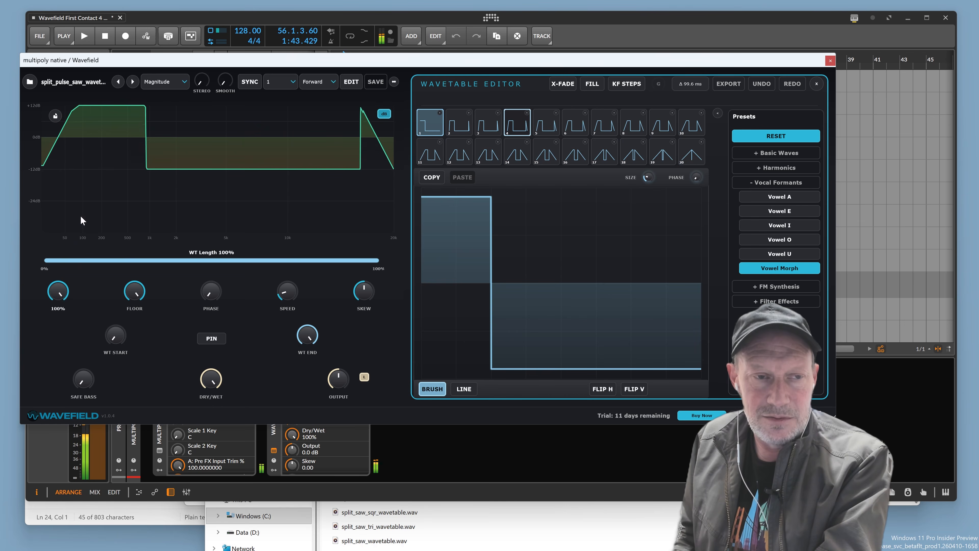
{"action": "left_click", "coordinate": [178, 82]}
{"action": "left_click", "coordinate": [176, 100]}
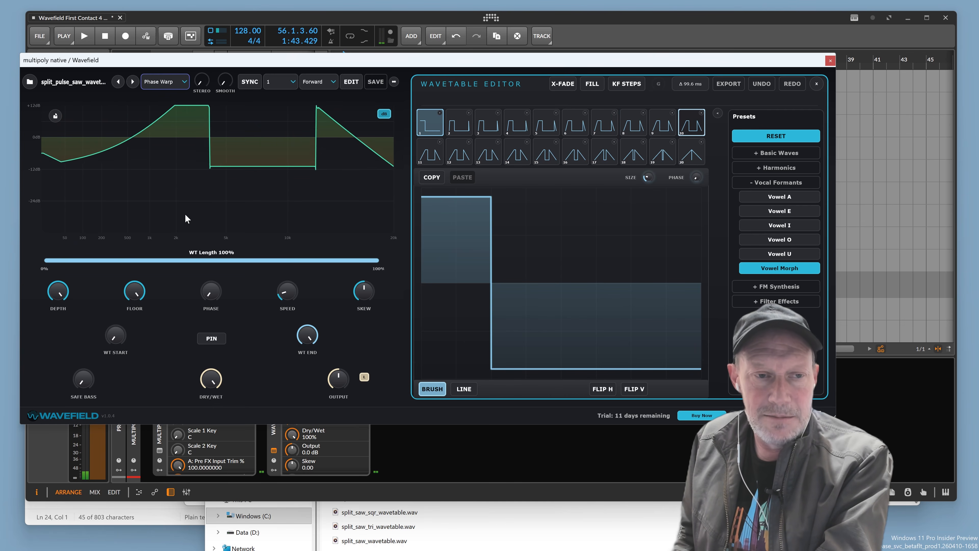
- Toggle Wavefield's display to the waveform view and back to the frequency view, and lower Floor slightly
{"action": "left_click", "coordinate": [384, 114]}
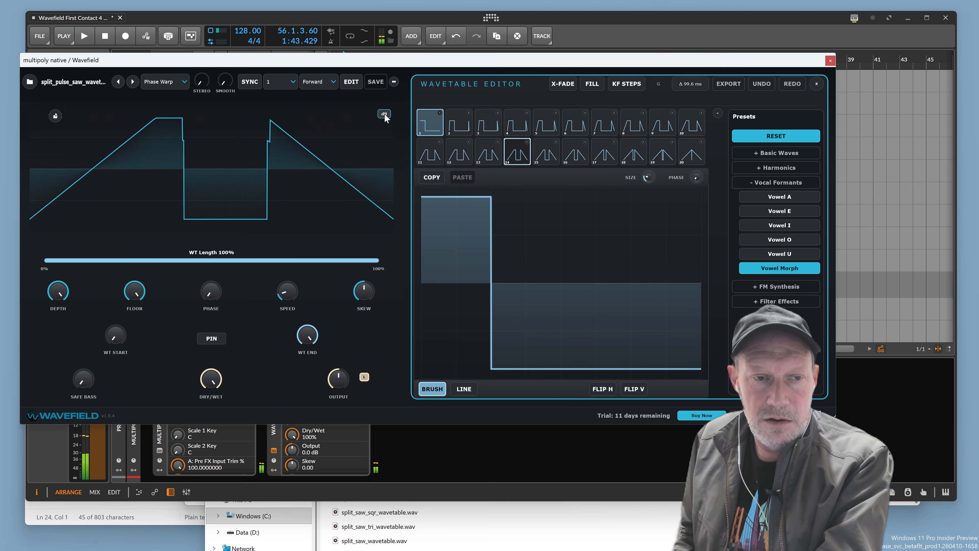
{"action": "left_click", "coordinate": [384, 113]}
{"action": "left_click_drag", "start_coordinate": [133, 291], "coordinate": [125, 320]}
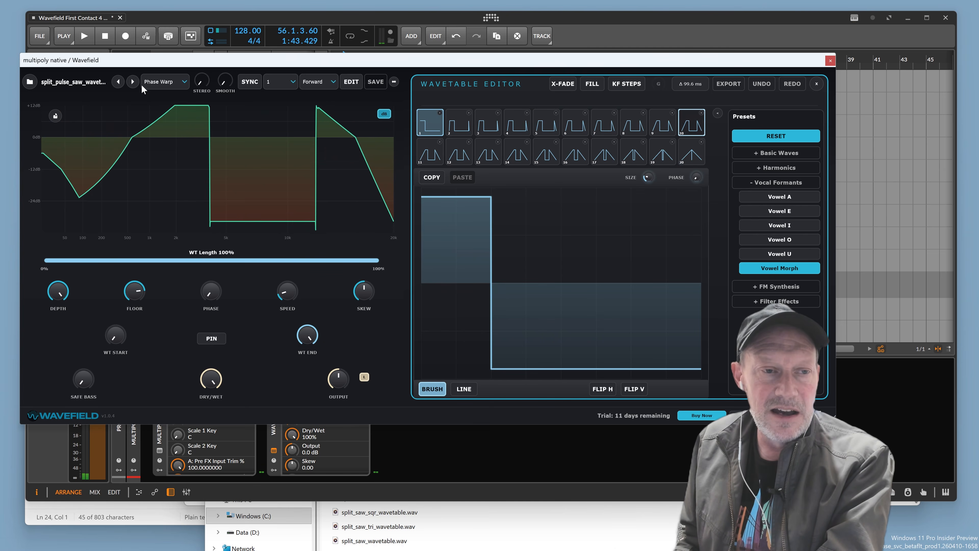
- Load the split_pulse_sin wavetable, lower Floor, and set Depth to 81% and Skew to -0.50
{"action": "left_click", "coordinate": [131, 84]}
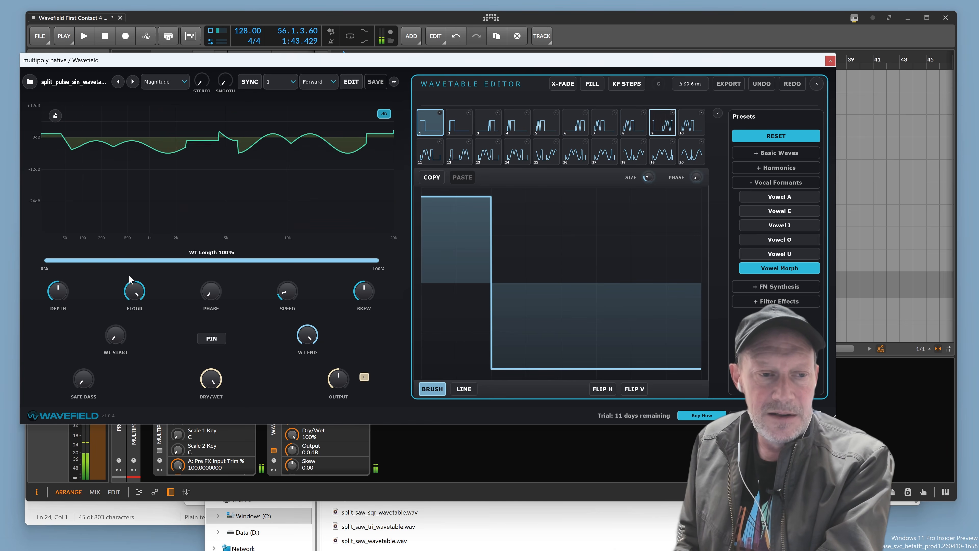
{"action": "left_click_drag", "start_coordinate": [139, 301], "coordinate": [120, 356]}
{"action": "left_click_drag", "start_coordinate": [51, 299], "coordinate": [78, 251]}
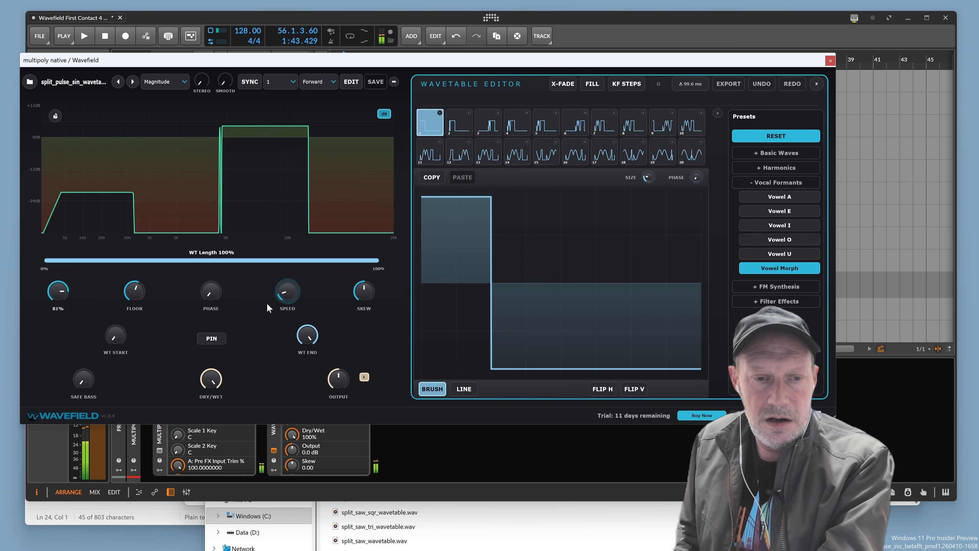
{"action": "left_click_drag", "start_coordinate": [364, 296], "coordinate": [334, 325]}
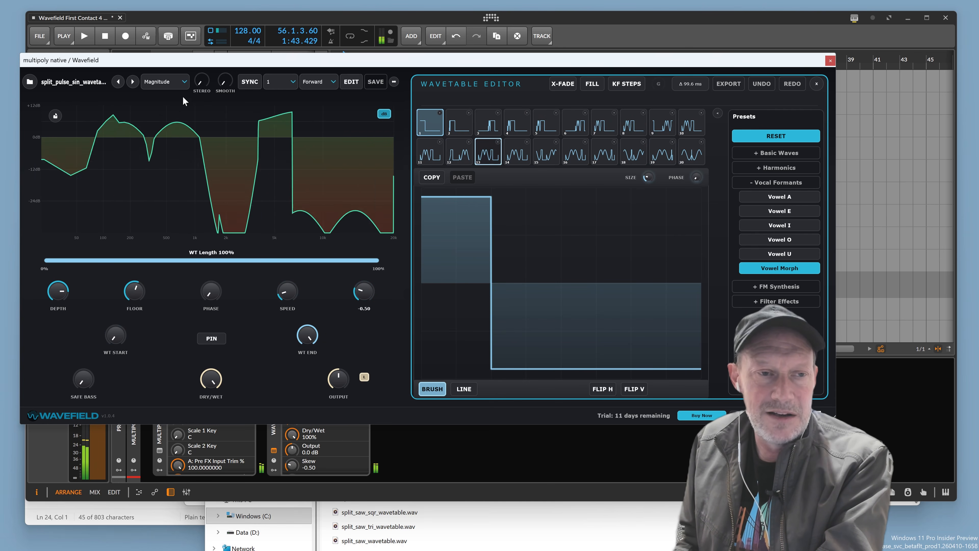
- Step through the wavetables after split_pulse_sin, including split_pulse_sqr, and load split_pulse_tri_wavetable
{"action": "left_click", "coordinate": [133, 83]}
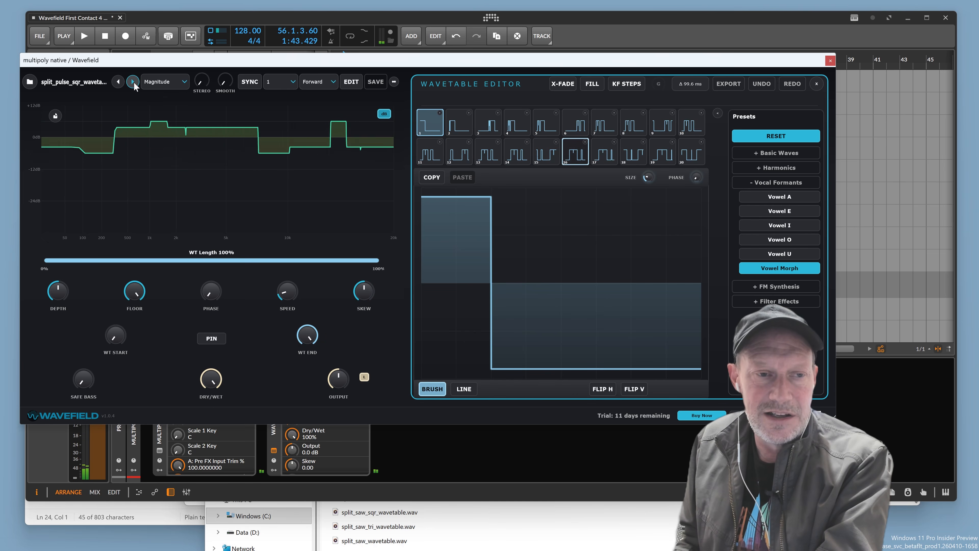
{"action": "left_click", "coordinate": [134, 82]}
{"action": "left_click", "coordinate": [134, 82]}
{"action": "left_click", "coordinate": [119, 82]}
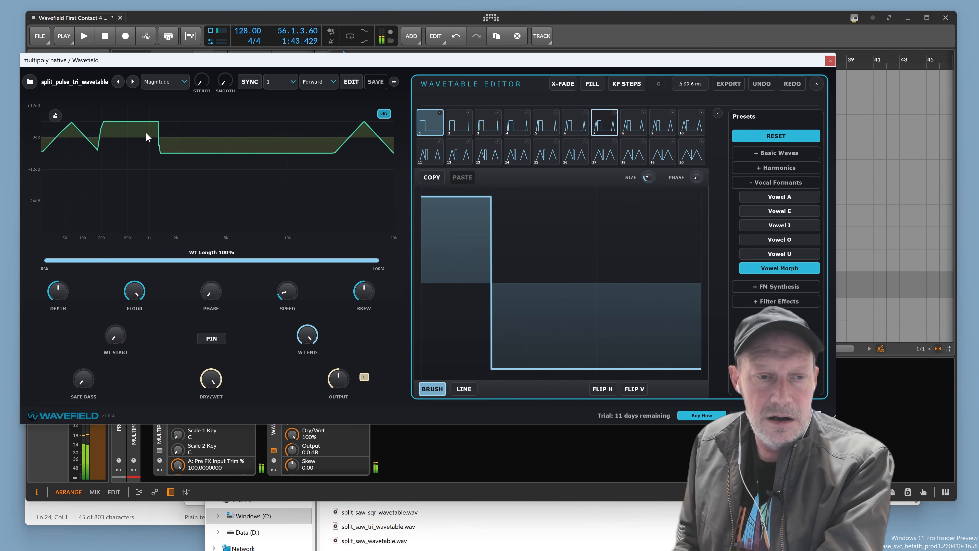
- Set Wavefield's Depth to 100% and Stereo to 25%, change the effect mode to Phase Warp, and close its window
{"action": "left_click_drag", "start_coordinate": [54, 291], "coordinate": [83, 231]}
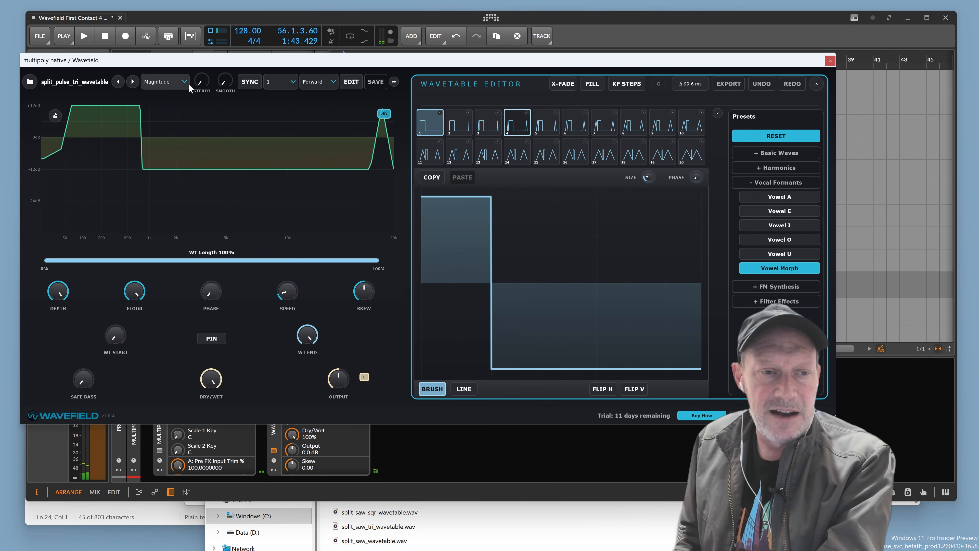
{"action": "left_click_drag", "start_coordinate": [205, 83], "coordinate": [203, 66]}
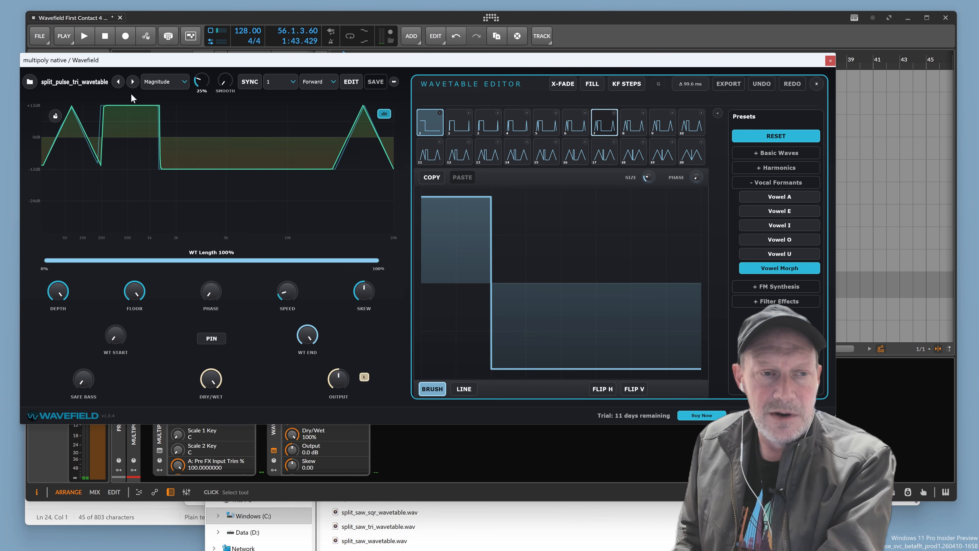
{"action": "left_click", "coordinate": [156, 86]}
{"action": "left_click", "coordinate": [161, 93]}
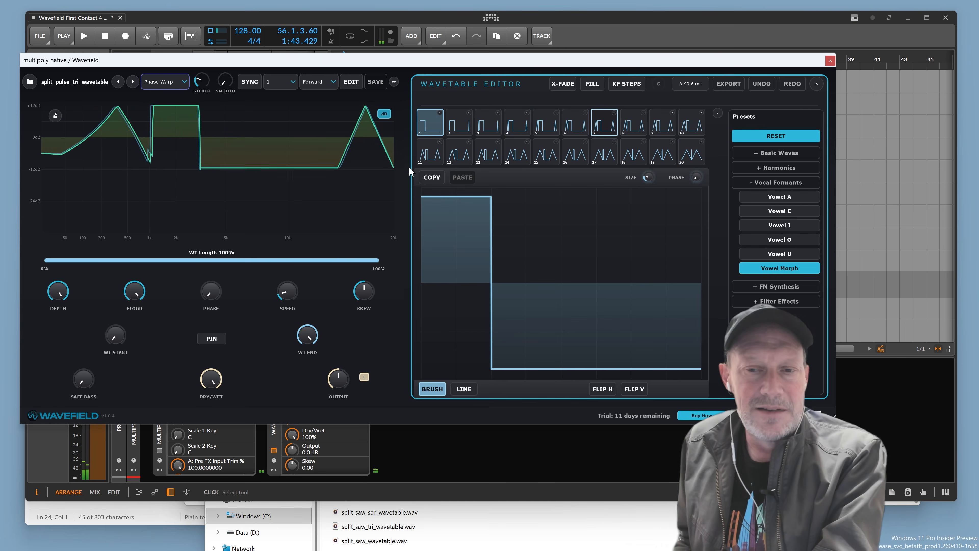
{"action": "left_click", "coordinate": [831, 61]}
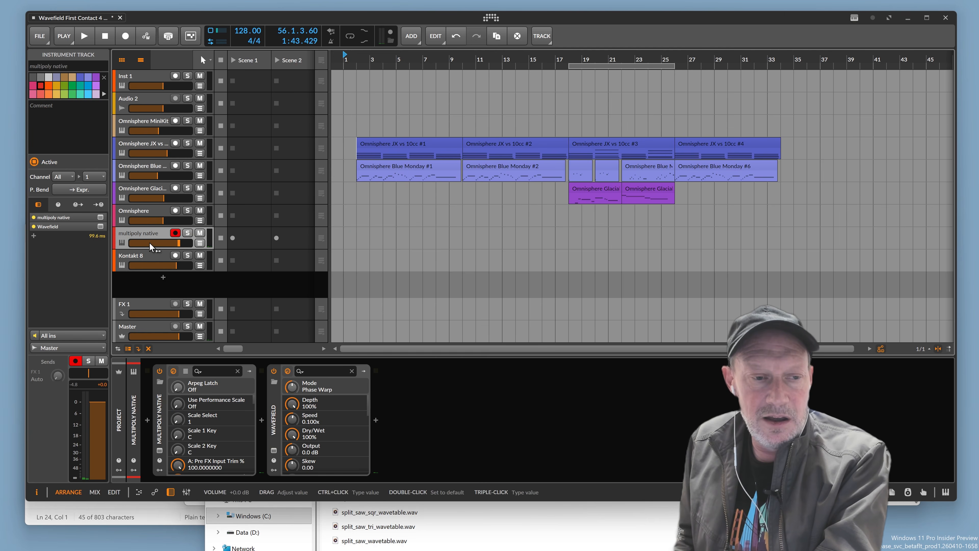
- On the Kontakt 8 track, bypass Liminal Space, reveal Delay+'s feedback effects chain and disable the Wavefield in it
{"action": "left_click", "coordinate": [147, 259]}
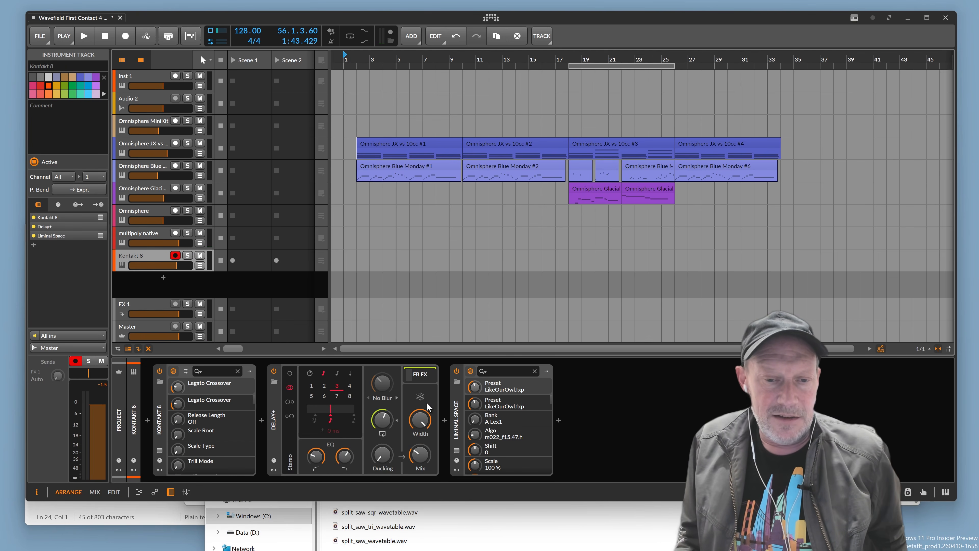
{"action": "left_click", "coordinate": [457, 373]}
{"action": "left_click", "coordinate": [420, 375]}
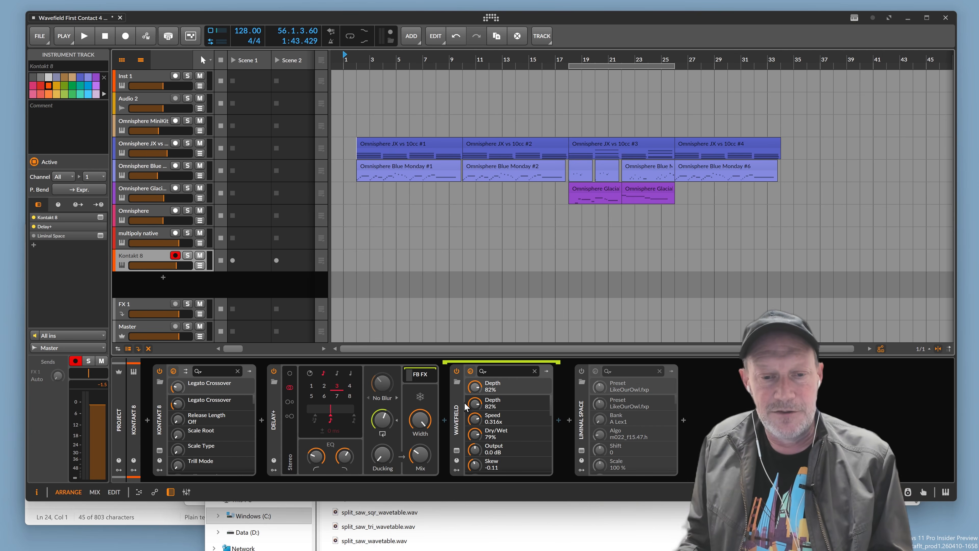
{"action": "left_click", "coordinate": [456, 371]}
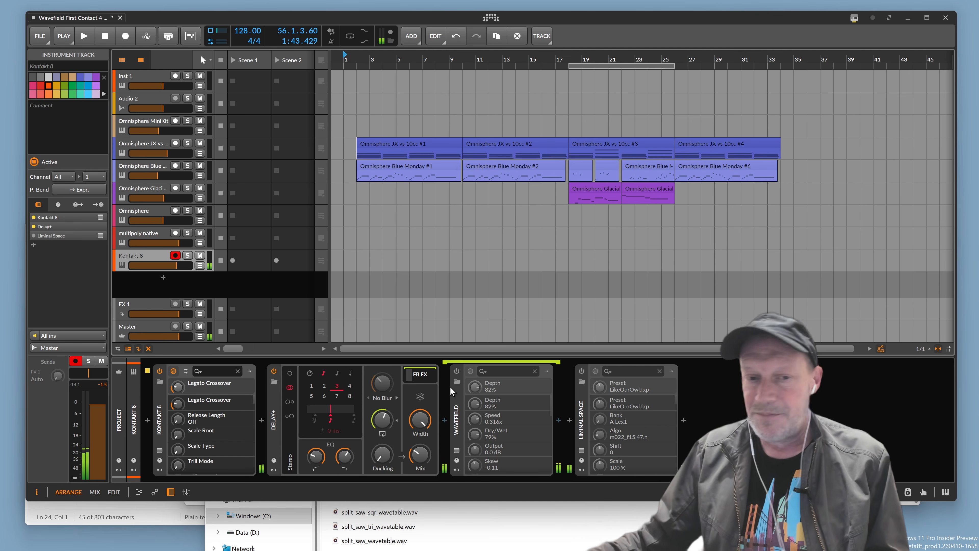
- Show the Kontakt 8 instrument, view the Space Age Colors - Vol 1 product page in Chrome, and return to the arrangement
{"action": "left_click", "coordinate": [160, 451]}
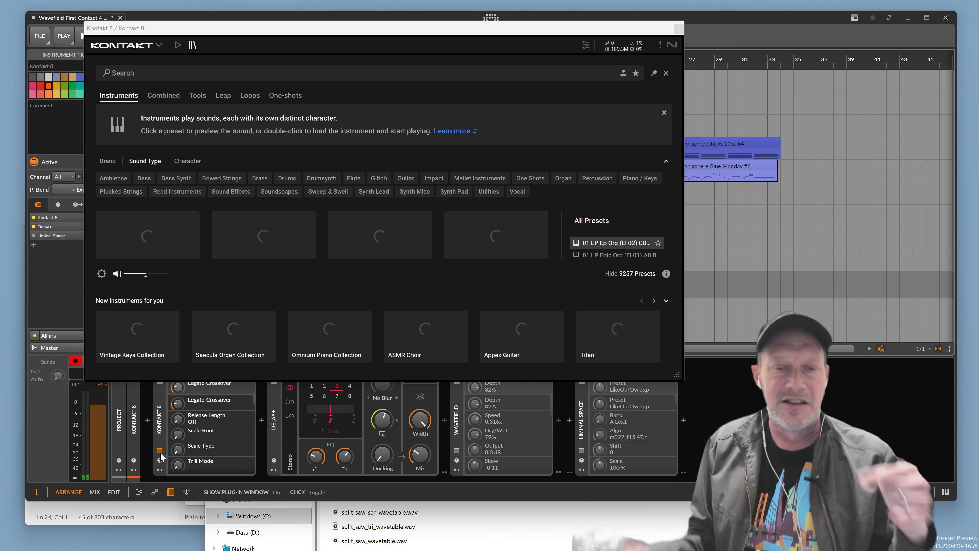
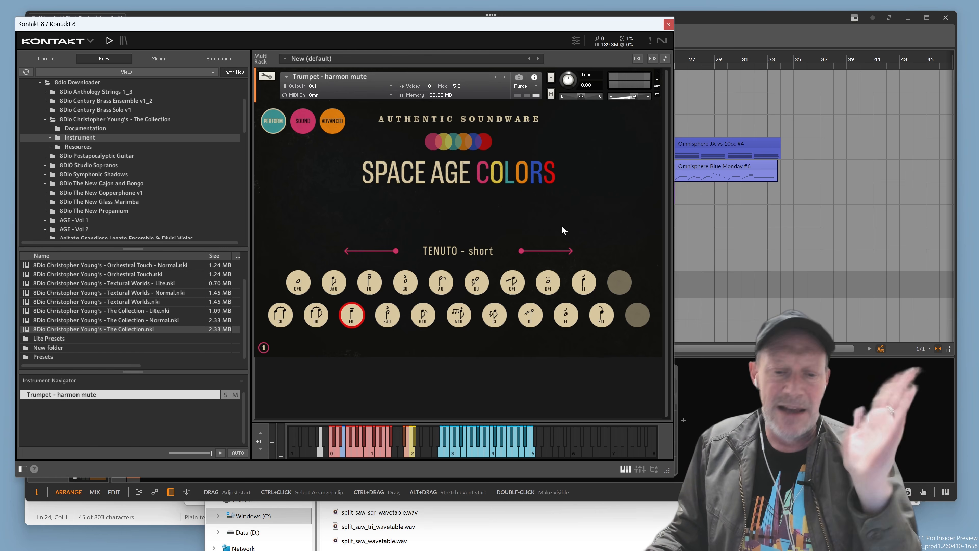
{"action": "mouse_move", "coordinate": [376, 547]}
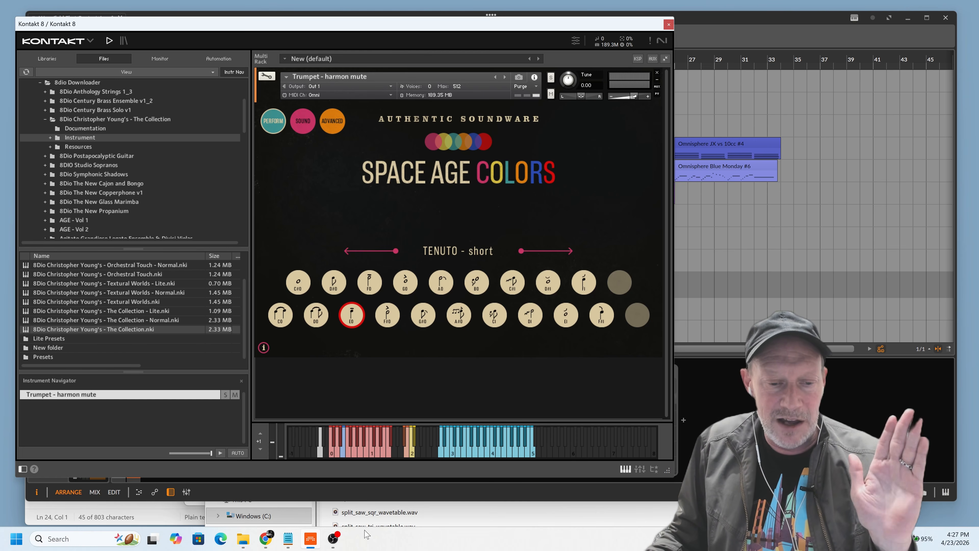
{"action": "left_click", "coordinate": [270, 539]}
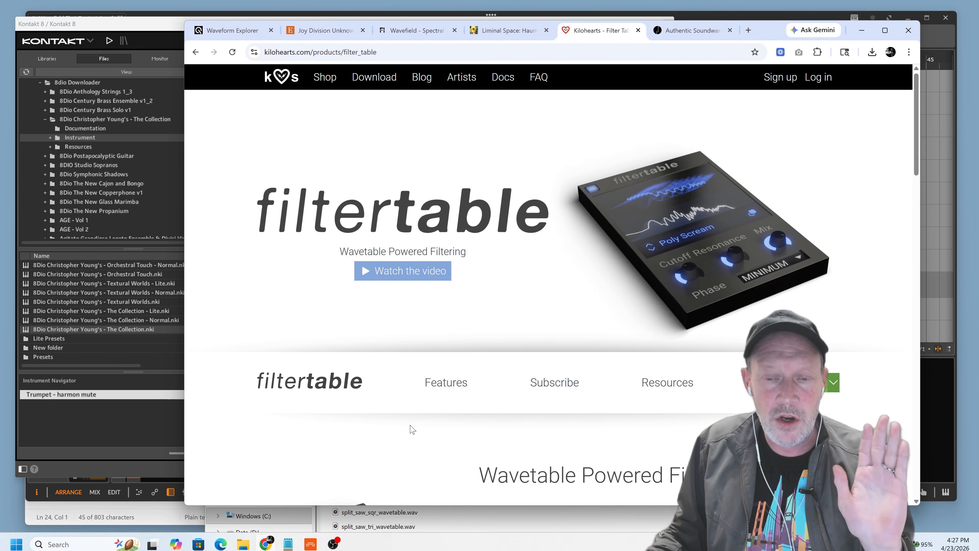
{"action": "left_click", "coordinate": [691, 31]}
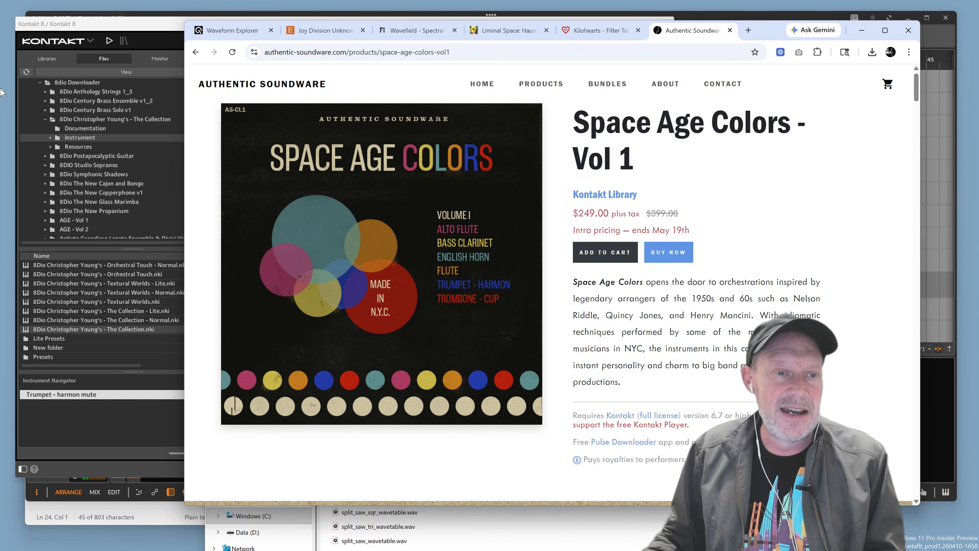
{"action": "left_click", "coordinate": [162, 31]}
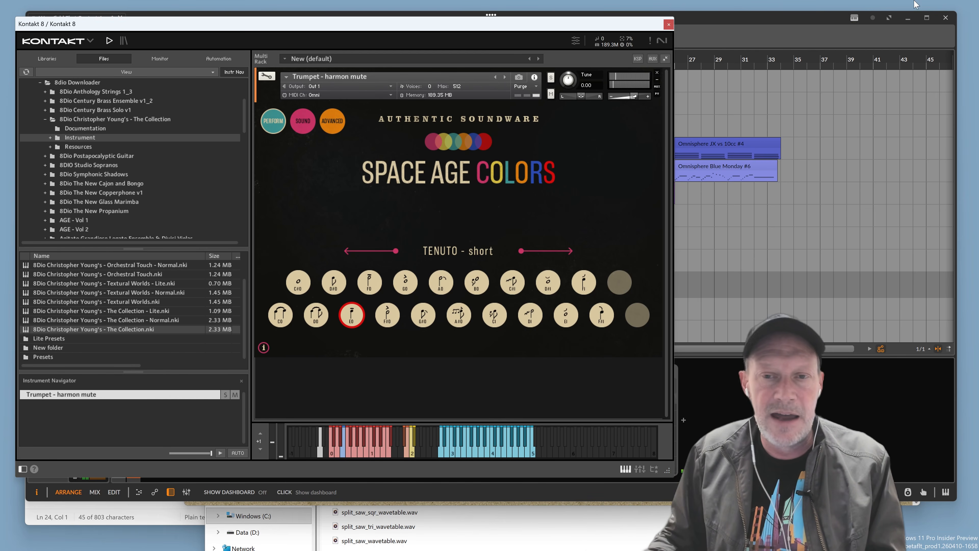
{"action": "left_click", "coordinate": [671, 25]}
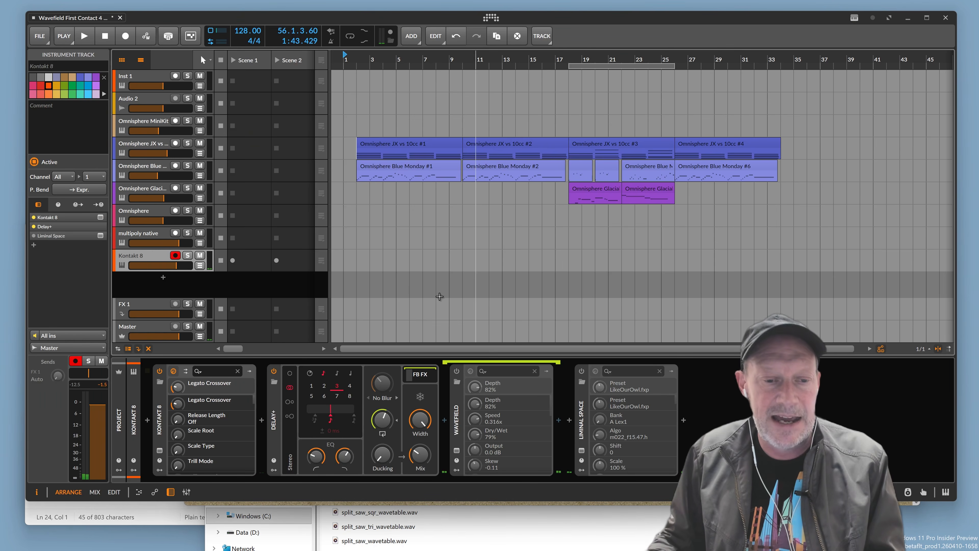
- Show the Wavefield inside Delay+'s feedback chain, enable the device, and close its window
{"action": "left_click", "coordinate": [269, 404]}
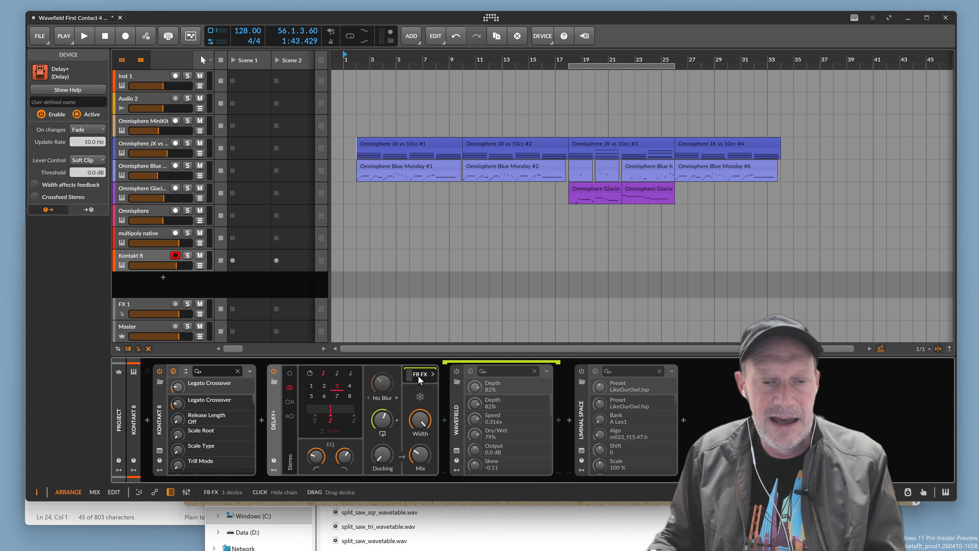
{"action": "left_click", "coordinate": [456, 450]}
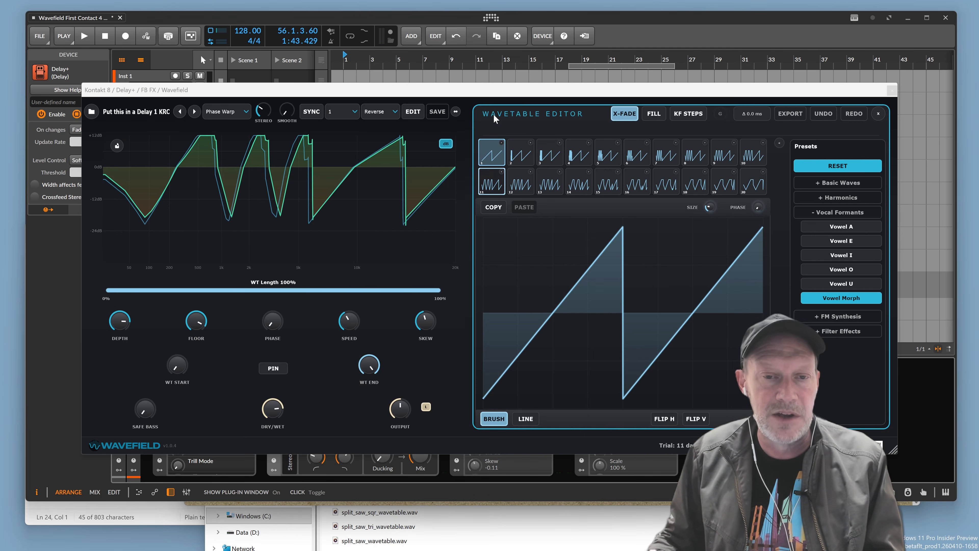
{"action": "left_click_drag", "start_coordinate": [493, 96], "coordinate": [426, 25]}
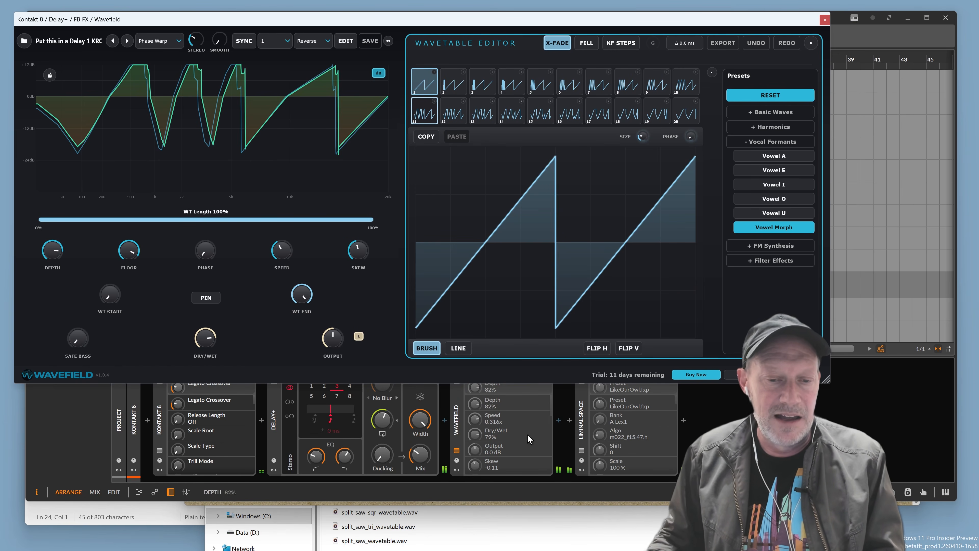
{"action": "left_click", "coordinate": [457, 419]}
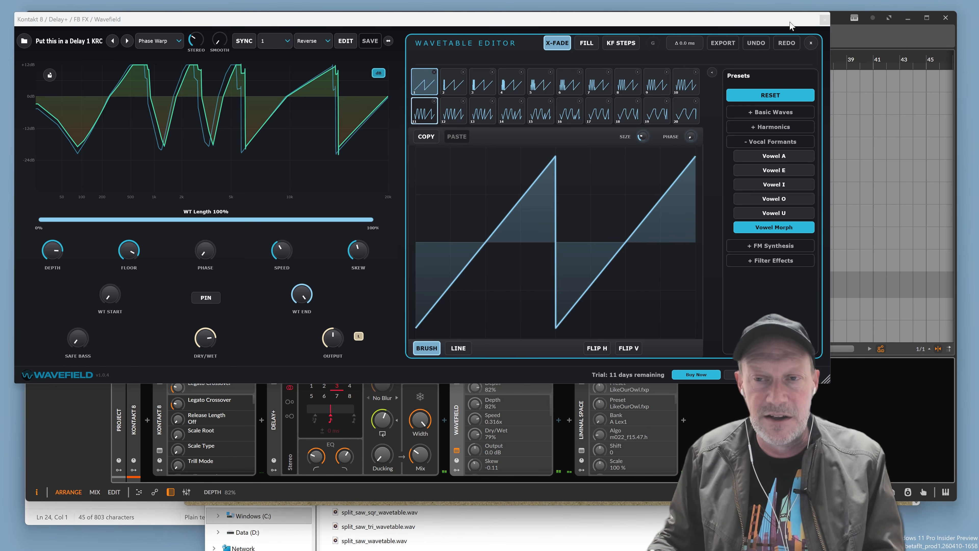
{"action": "left_click_drag", "start_coordinate": [790, 22], "coordinate": [779, 441]}
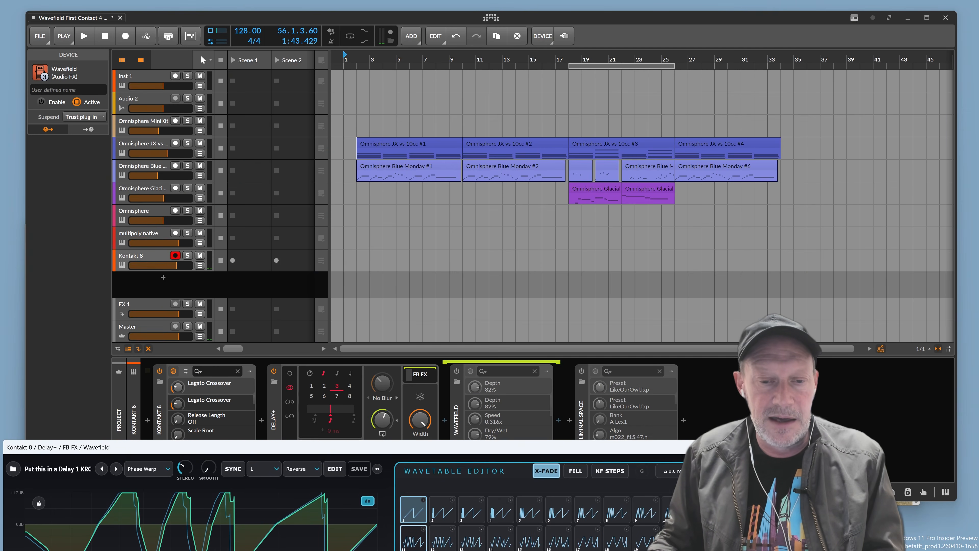
{"action": "left_click", "coordinate": [456, 371]}
{"action": "left_click_drag", "start_coordinate": [447, 439], "coordinate": [491, 87]}
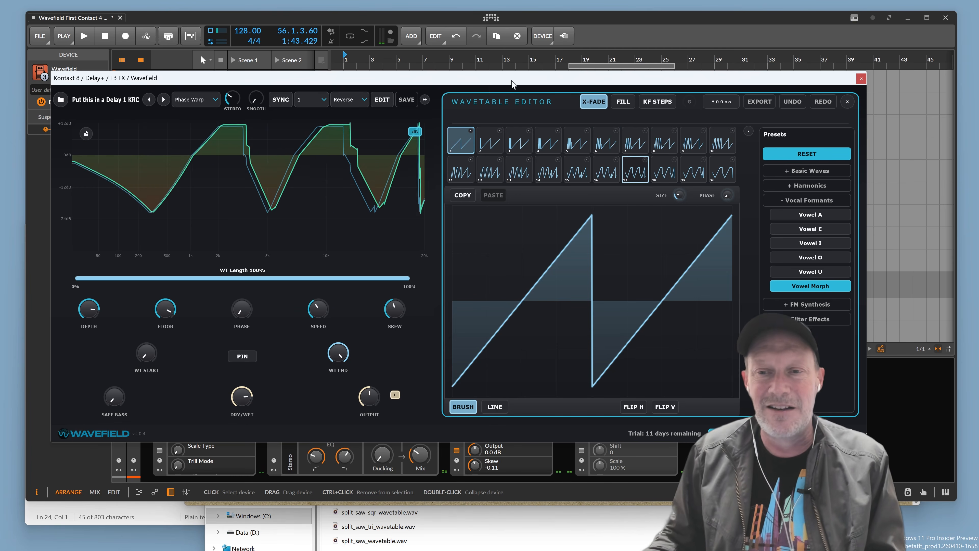
{"action": "left_click", "coordinate": [861, 79]}
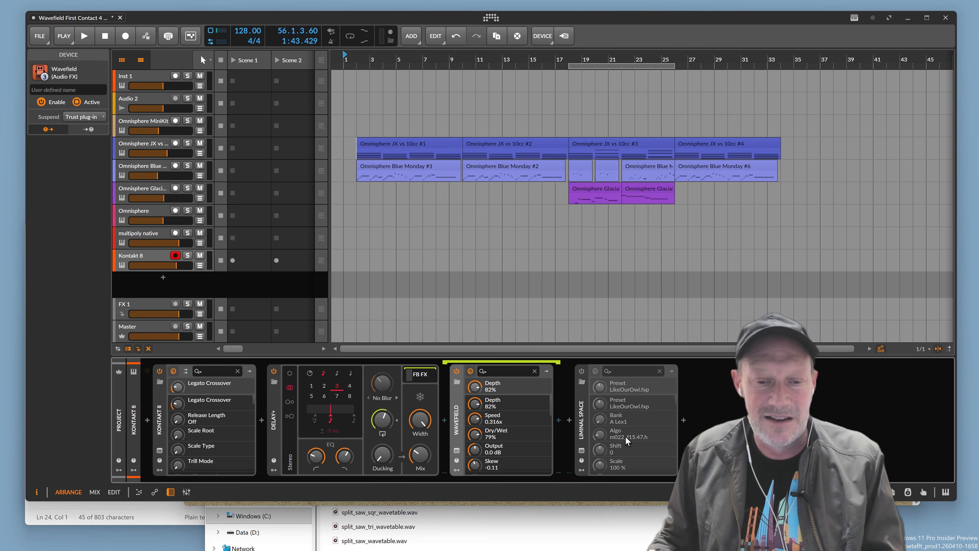
- Enable Liminal Space on the Kontakt 8 track, open its window and move it clear of the device chain
{"action": "left_click", "coordinate": [584, 403]}
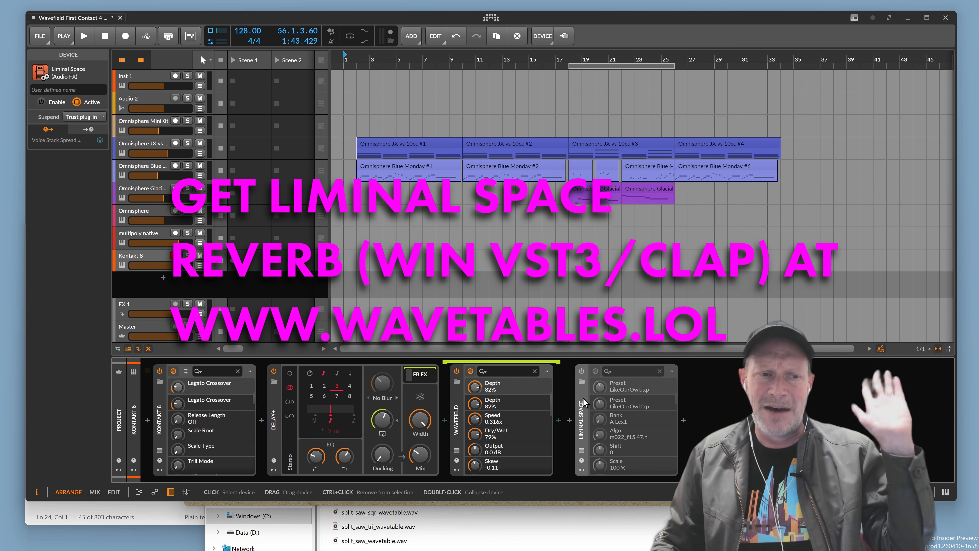
{"action": "left_click", "coordinate": [581, 371]}
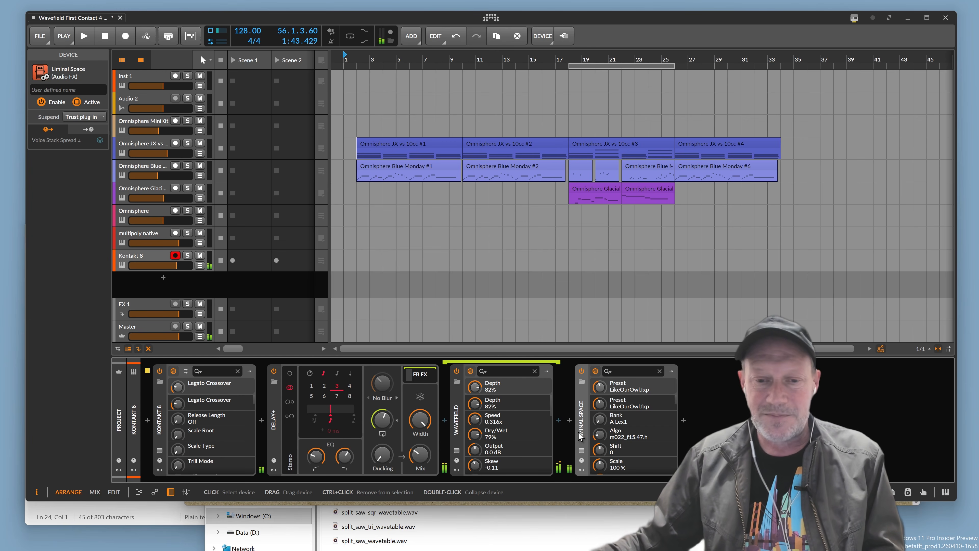
{"action": "left_click", "coordinate": [582, 450]}
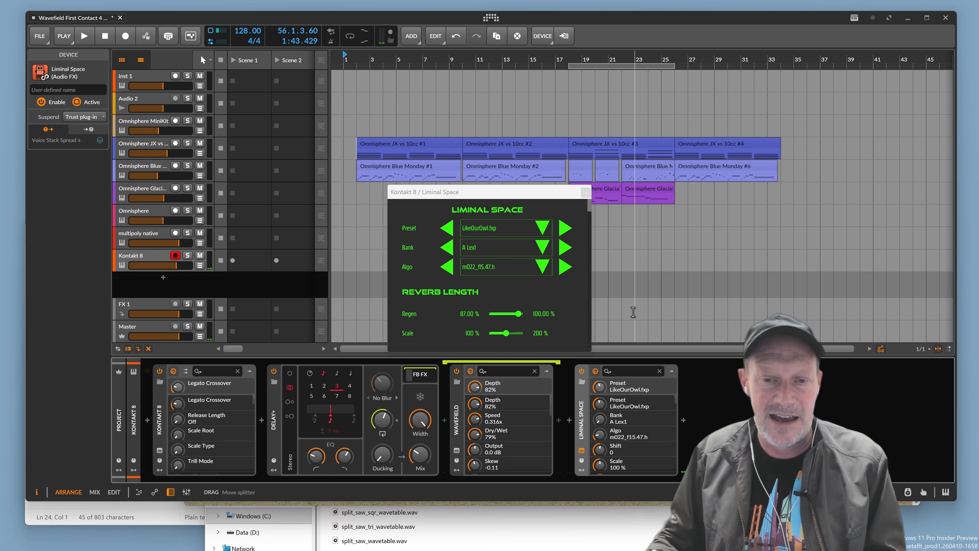
{"action": "scroll", "coordinate": [556, 300], "scroll_direction": "down", "scroll_amount": 1}
{"action": "scroll", "coordinate": [570, 289], "scroll_direction": "down", "scroll_amount": 10}
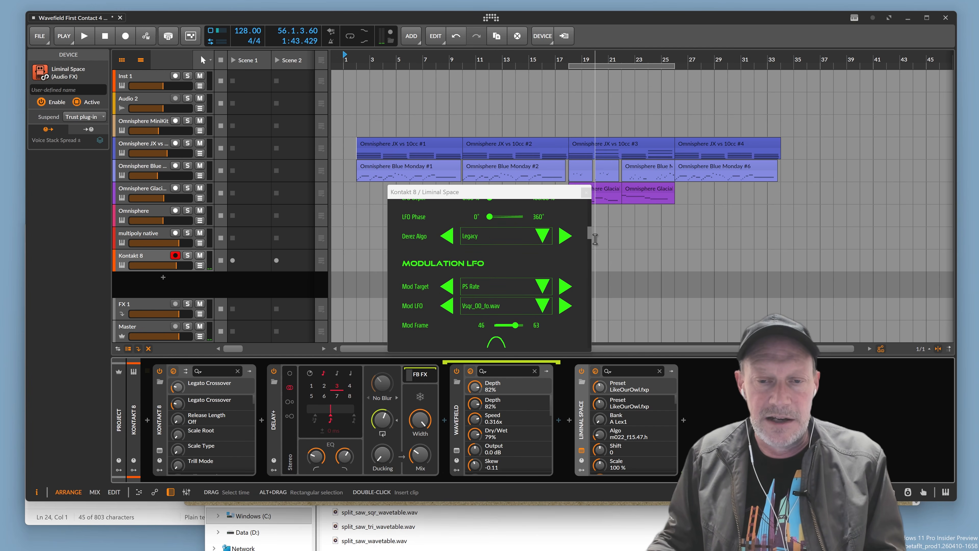
{"action": "left_click_drag", "start_coordinate": [591, 234], "coordinate": [636, 240]}
{"action": "left_click_drag", "start_coordinate": [565, 195], "coordinate": [271, 54]}
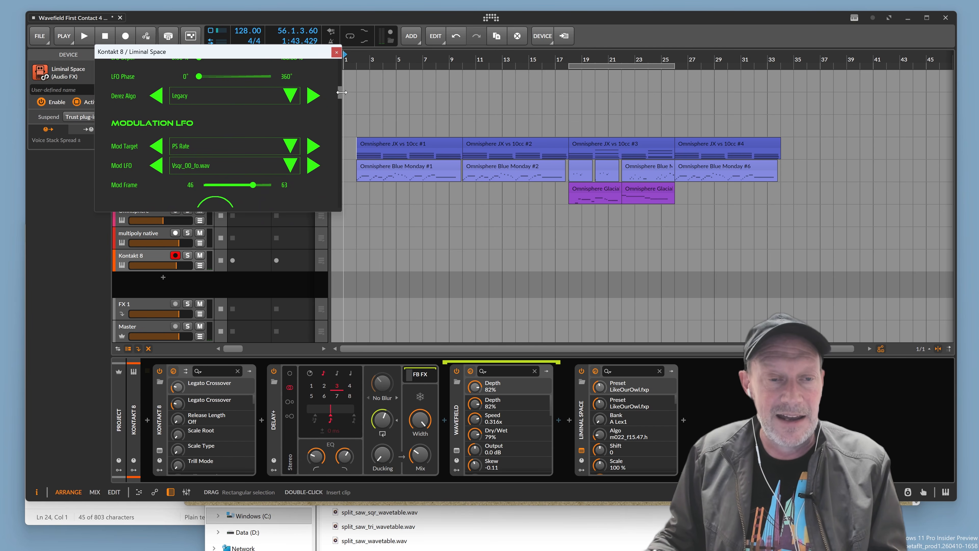
- Make the Liminal Space window taller and set its Dry/Wet output mix to 40.30%
{"action": "mouse_move", "coordinate": [341, 93]}
{"action": "left_mouse_down"}
{"action": "mouse_move", "coordinate": [345, 122]}
{"action": "mouse_move", "coordinate": [352, 96]}
{"action": "left_mouse_up"}
{"action": "left_click_drag", "start_coordinate": [351, 92], "coordinate": [349, 191]}
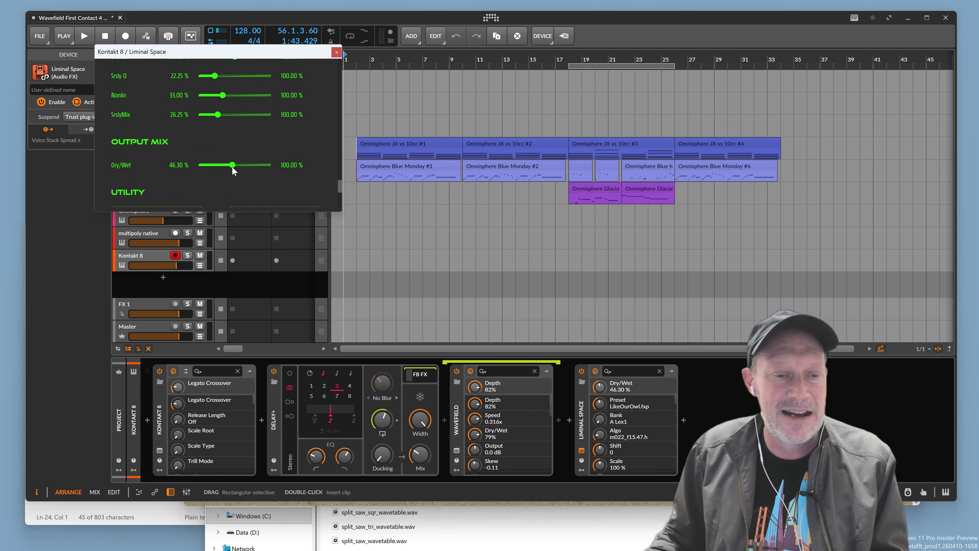
{"action": "left_click_drag", "start_coordinate": [213, 212], "coordinate": [214, 364]}
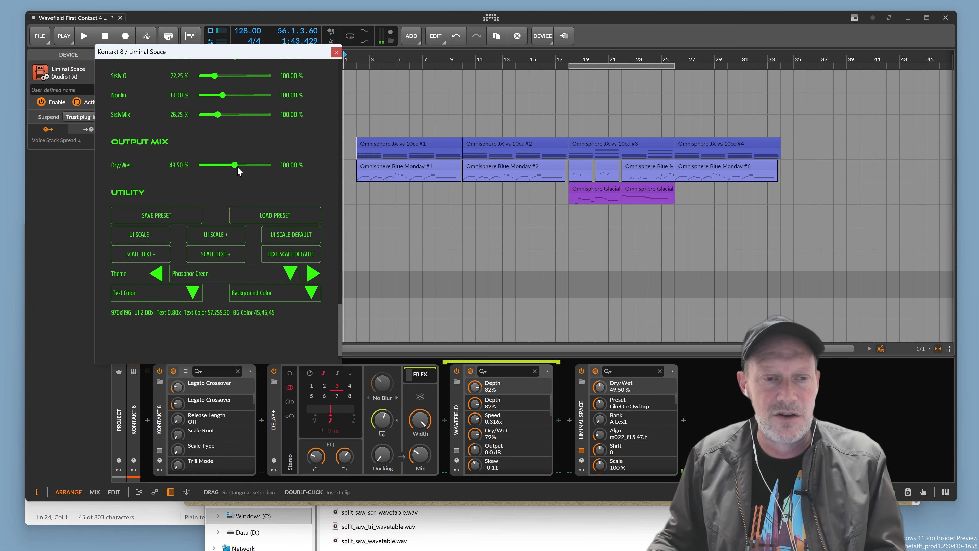
{"action": "left_click_drag", "start_coordinate": [236, 166], "coordinate": [227, 163]}
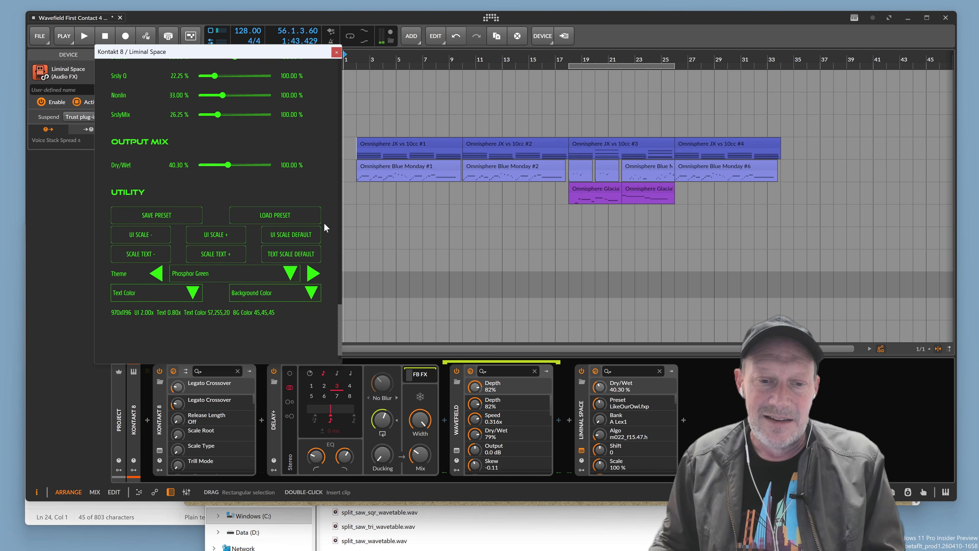
- Open the Wavefield in Delay+'s feedback chain and load the Beep Boop preset
{"action": "left_click", "coordinate": [458, 424]}
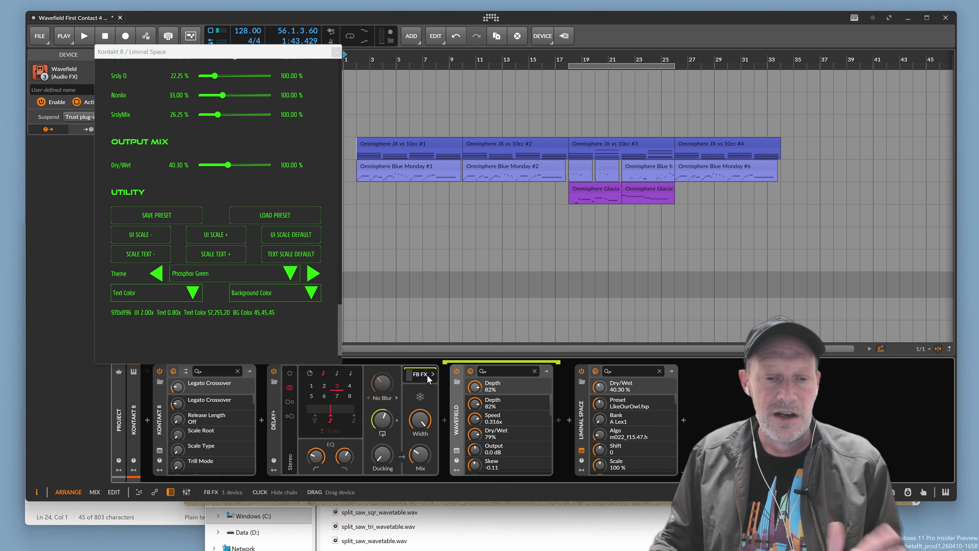
{"action": "left_click", "coordinate": [457, 449]}
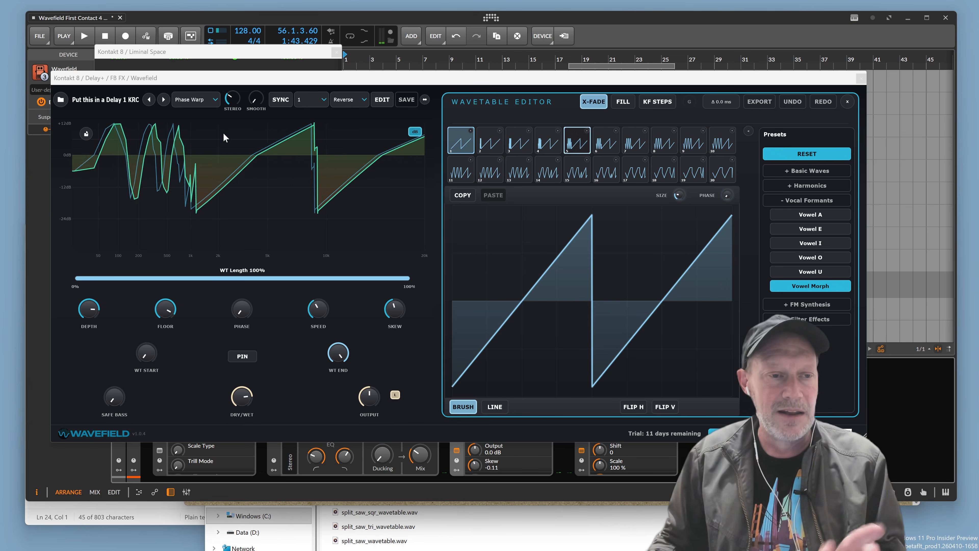
{"action": "left_click", "coordinate": [101, 101]}
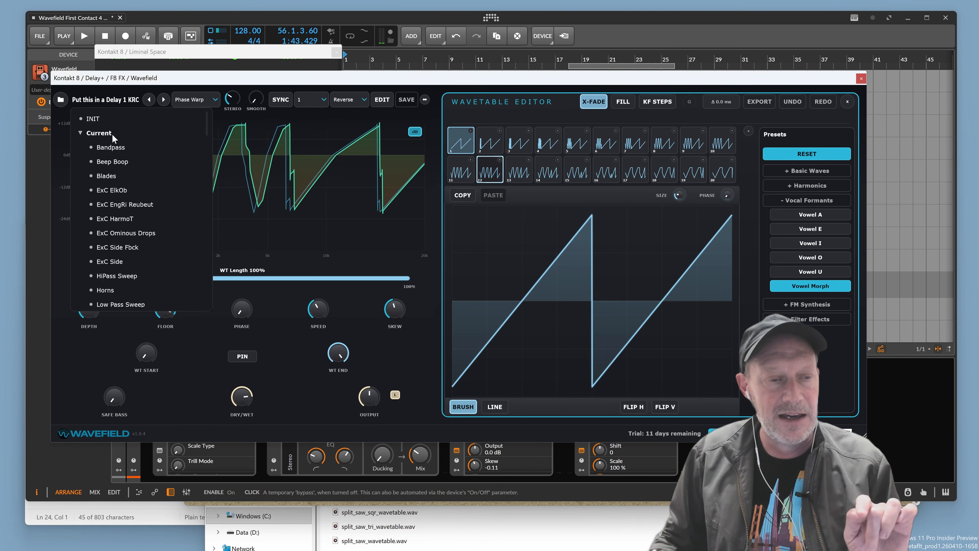
{"action": "left_click", "coordinate": [121, 161]}
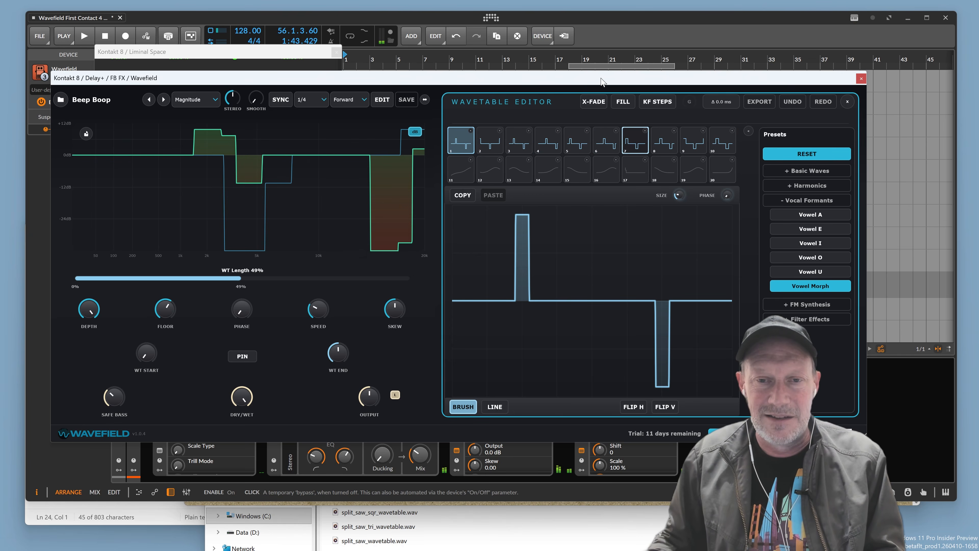
- Move the Wavefield window clear of the device chain and set Delay+'s Feedback to 44.9%
{"action": "left_click_drag", "start_coordinate": [603, 81], "coordinate": [575, 28]}
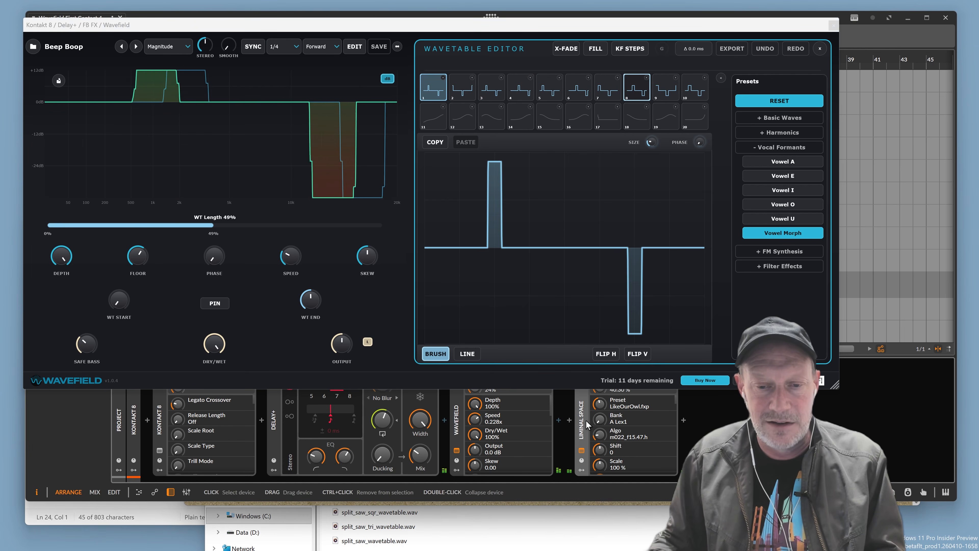
{"action": "left_click_drag", "start_coordinate": [709, 29], "coordinate": [668, 23]}
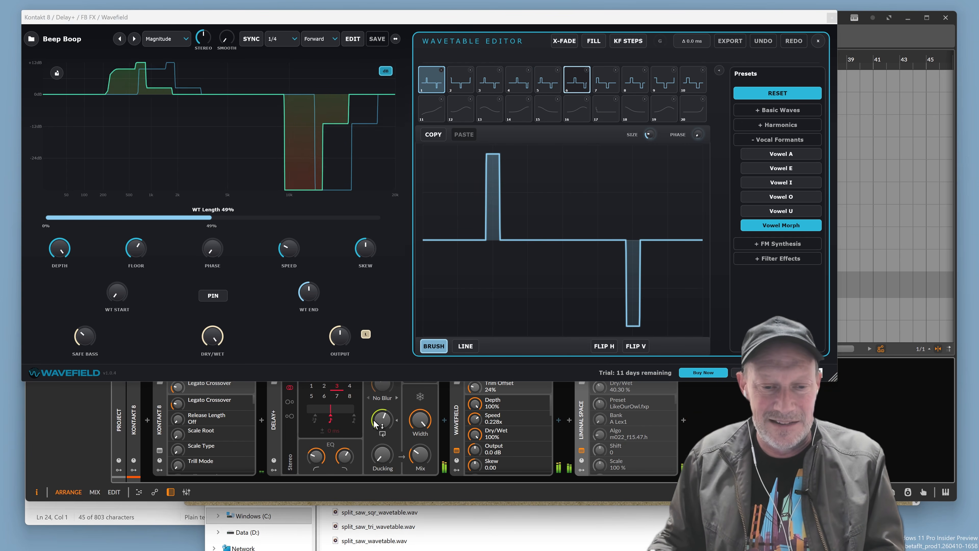
{"action": "left_click_drag", "start_coordinate": [373, 419], "coordinate": [382, 422]}
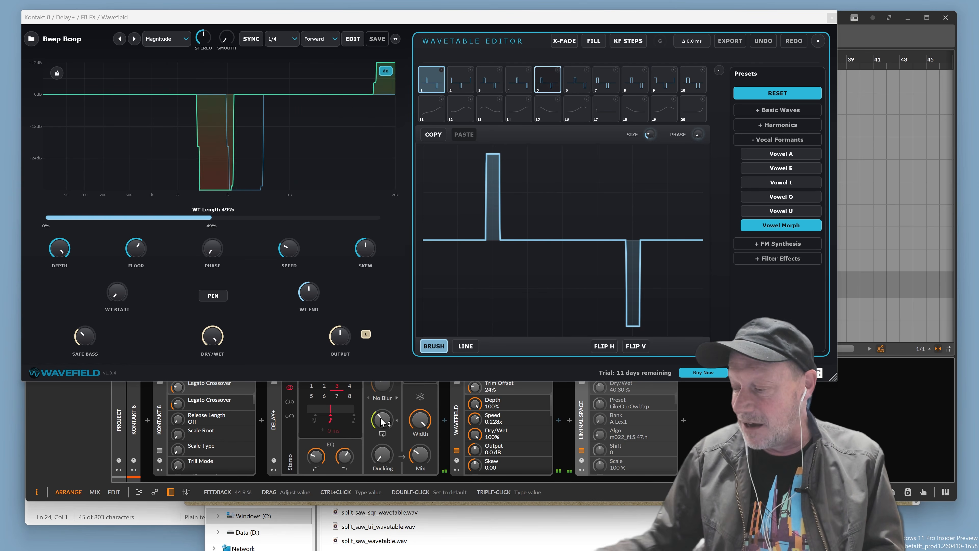